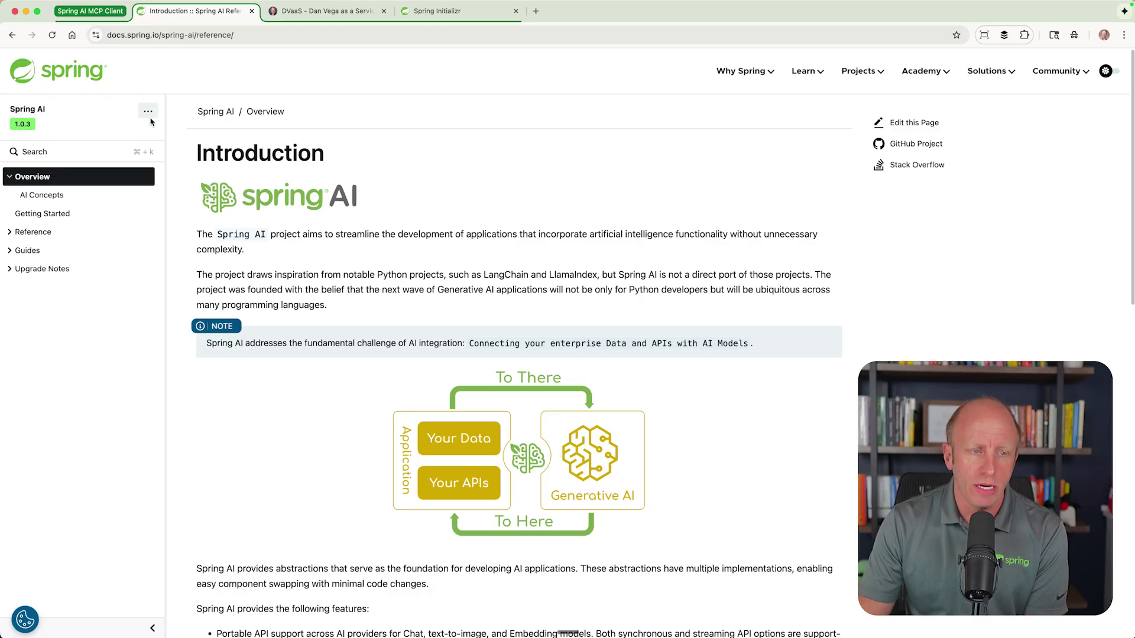
Step: Switch the Spring AI reference docs to the 1.1.0-M3 preview version
left_click(147, 112)
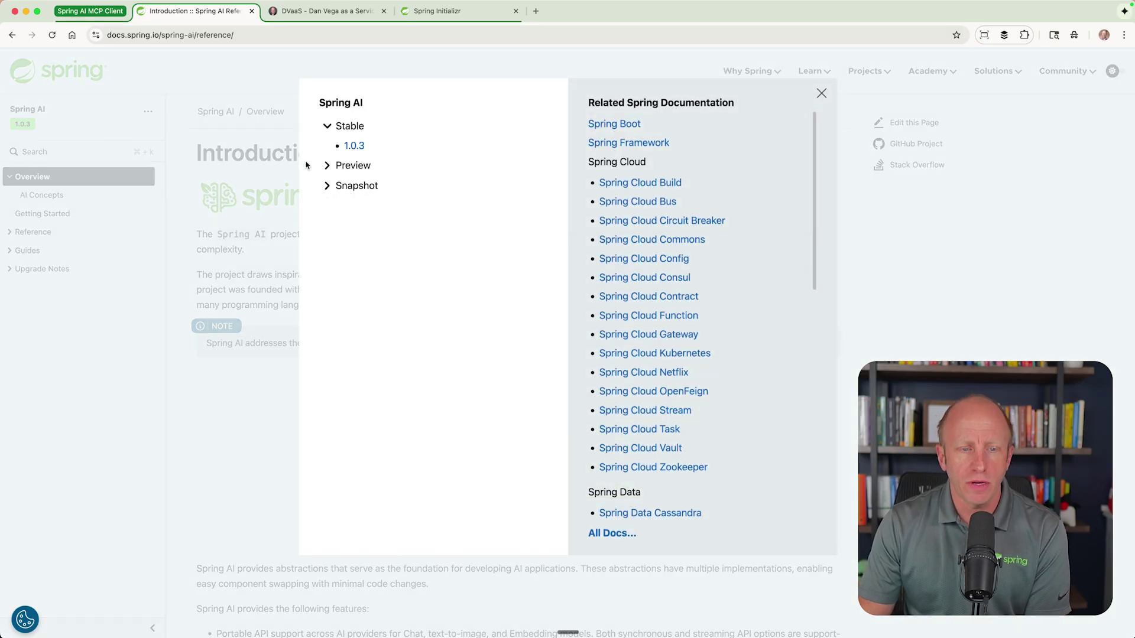
left_click(327, 165)
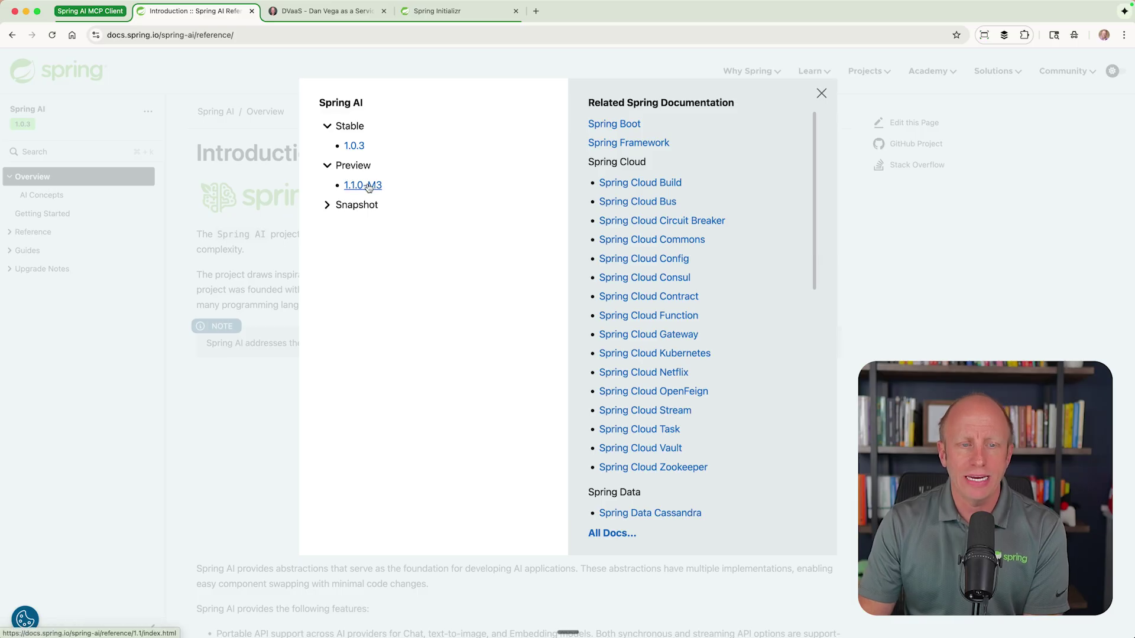
left_click(367, 185)
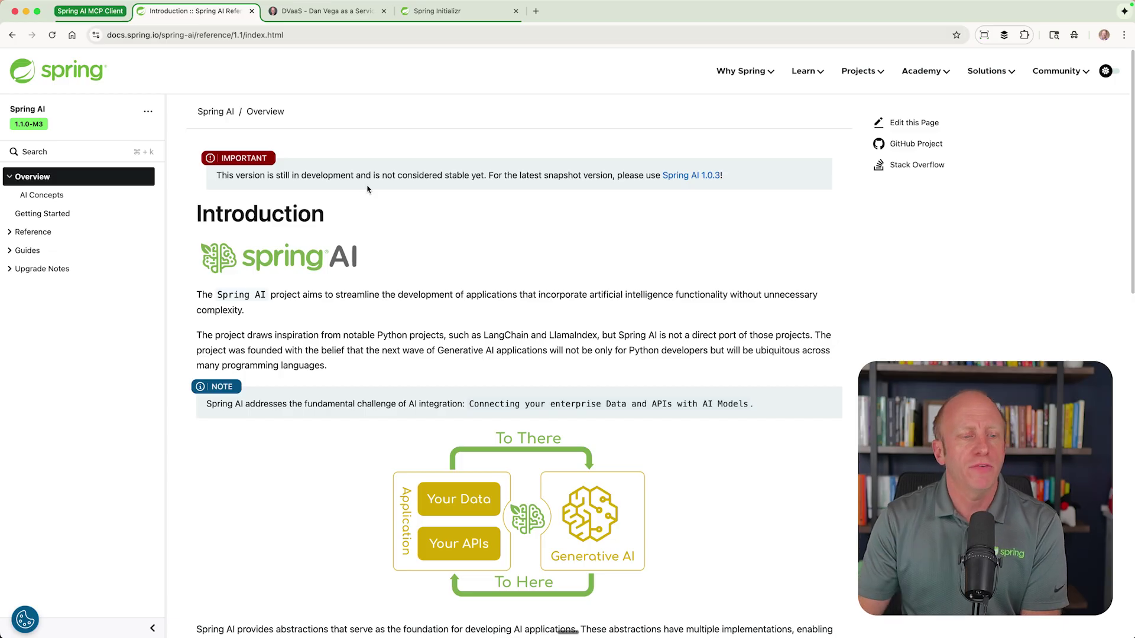
Step: Search for 'mcp client', open MCP Client Boot Starter, then bring up the DVaaS page
left_click(60, 148)
type("m")
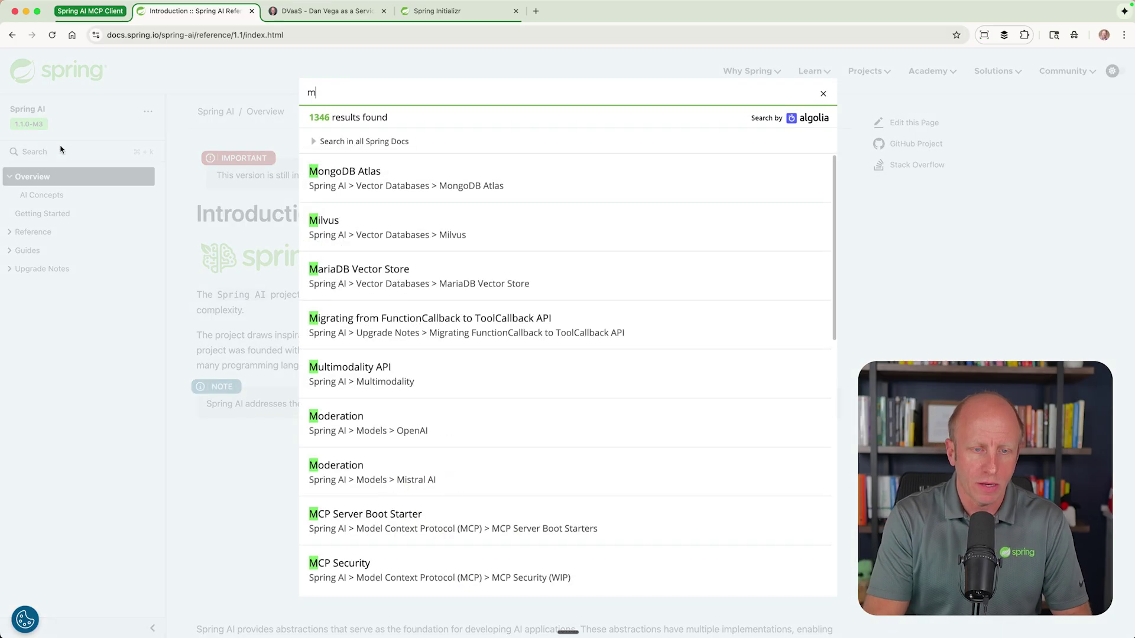
type("cp clie")
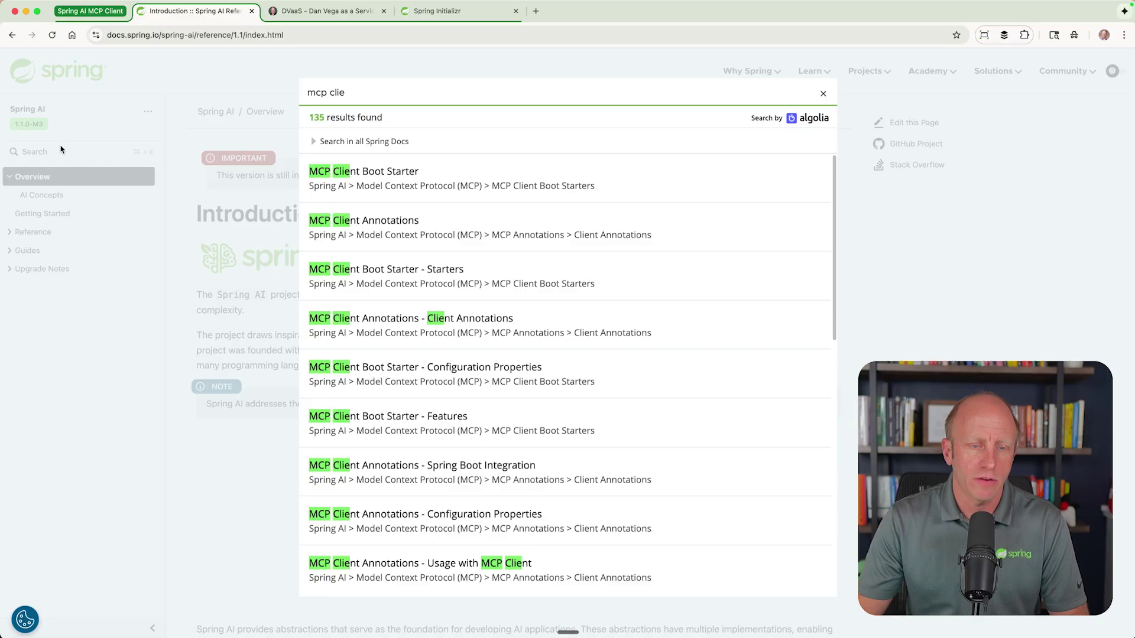
left_click(533, 184)
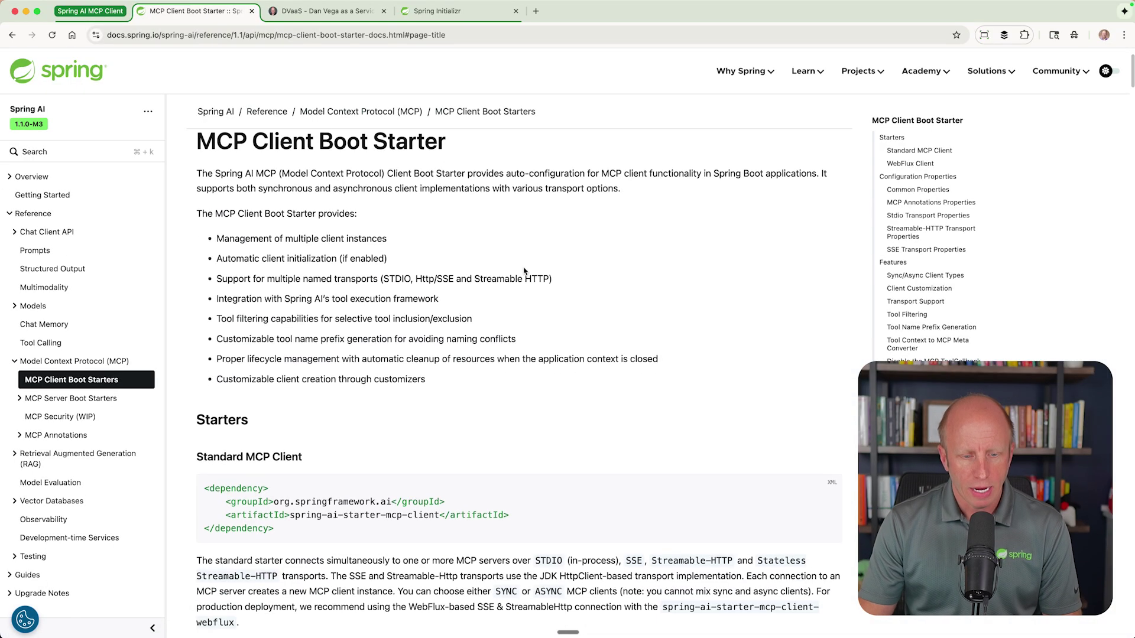
scroll(525, 270, "down", 3)
scroll(524, 272, "down", 2)
scroll(526, 275, "down", 3)
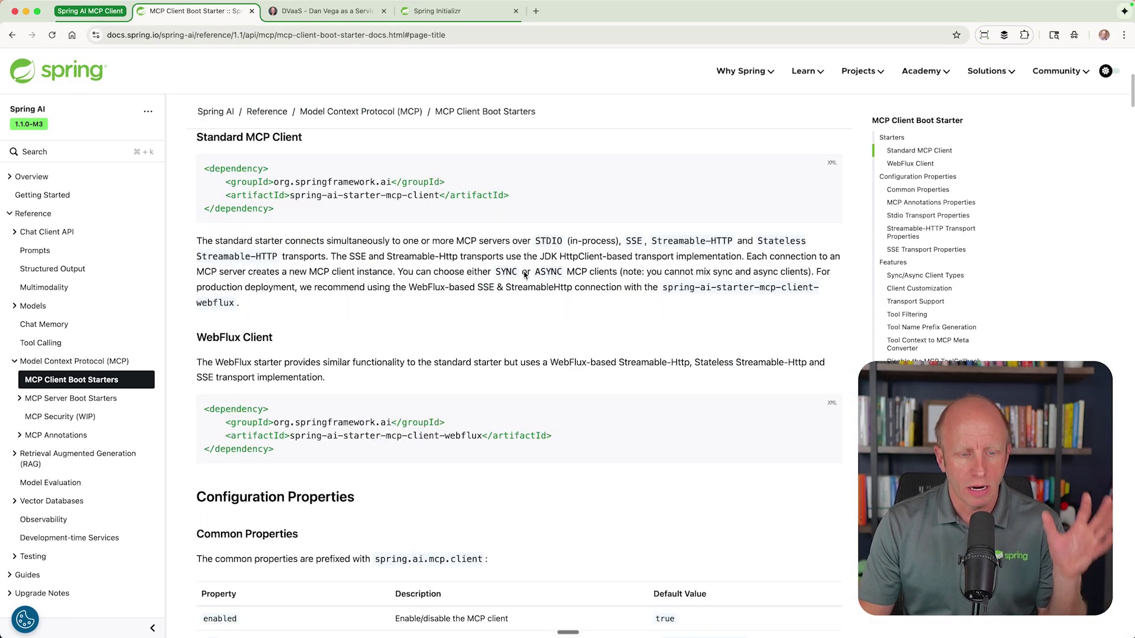
scroll(523, 276, "down", 4)
scroll(523, 282, "down", 2)
scroll(524, 289, "down", 3)
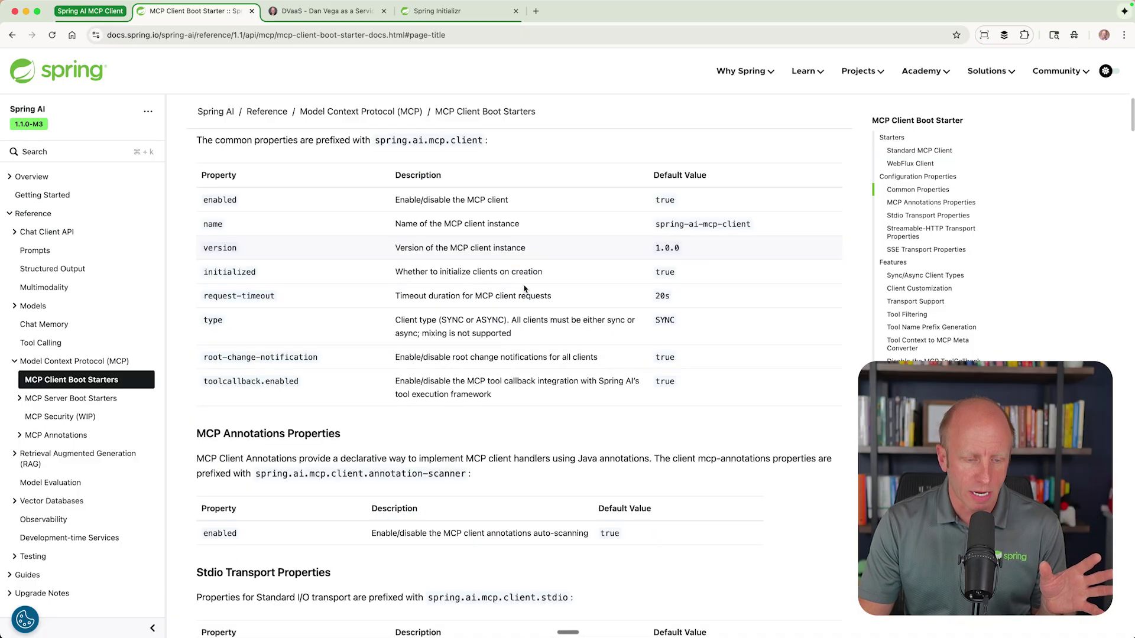
scroll(523, 289, "down", 5)
scroll(524, 287, "down", 4)
scroll(524, 286, "up", 10)
scroll(525, 284, "up", 3)
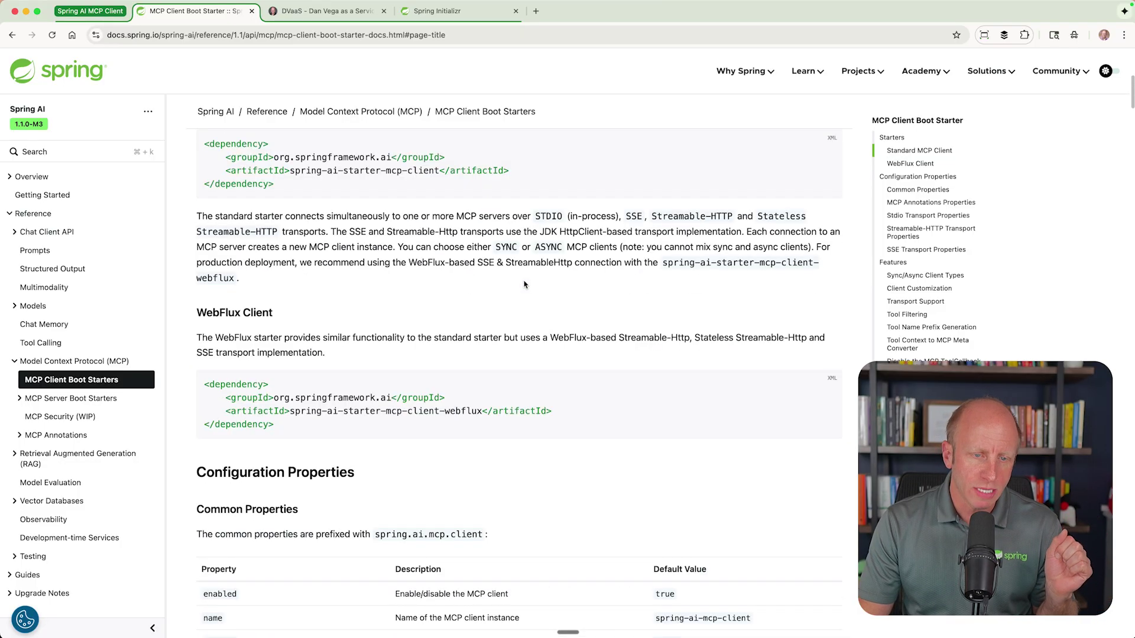
scroll(525, 284, "up", 1)
scroll(524, 284, "up", 3)
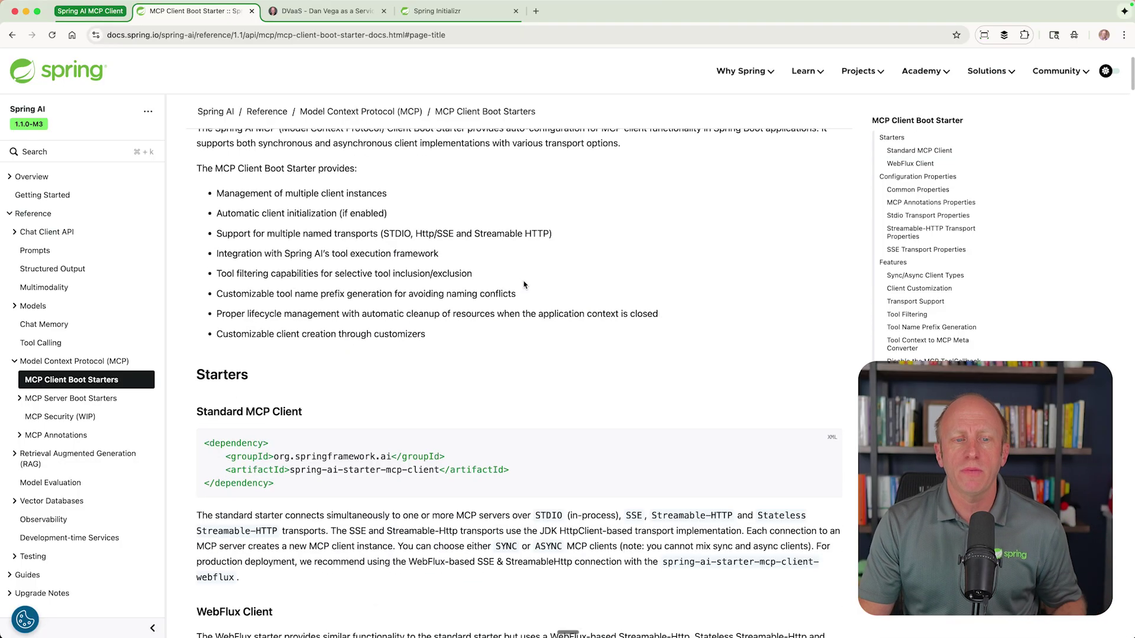
left_click(333, 12)
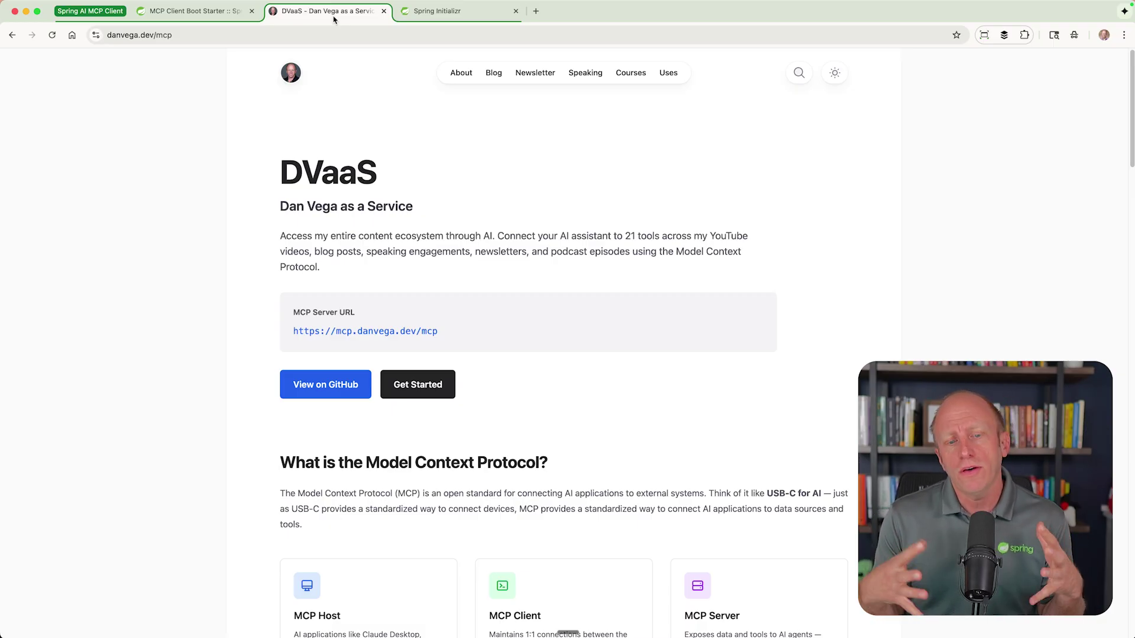
scroll(247, 234, "down", 3)
scroll(247, 234, "down", 5)
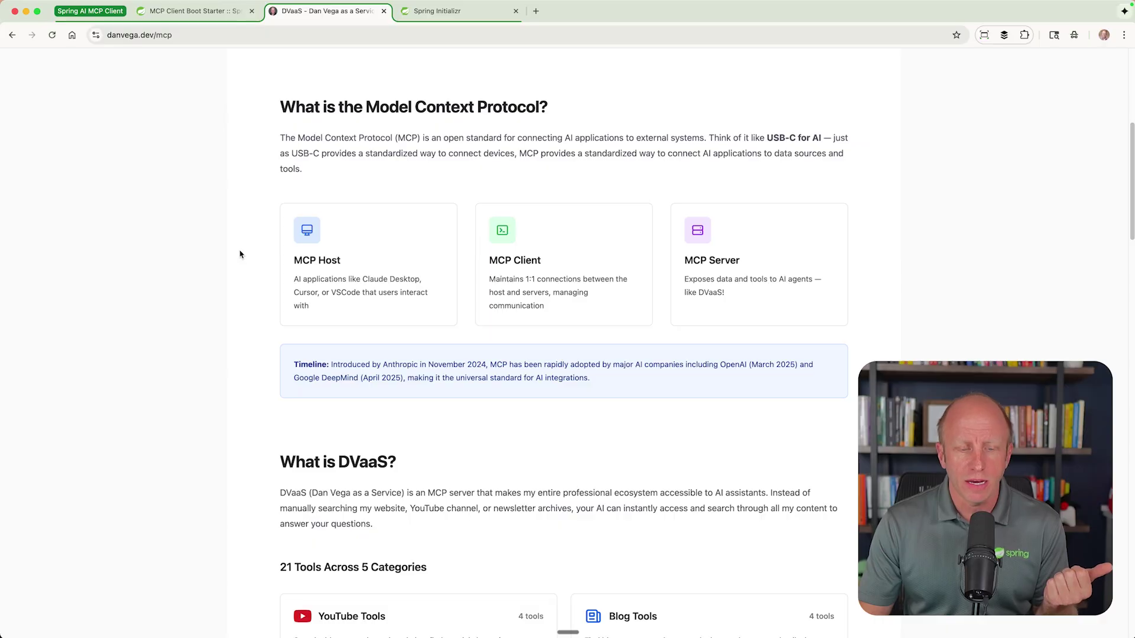
scroll(241, 254, "down", 5)
scroll(238, 259, "down", 2)
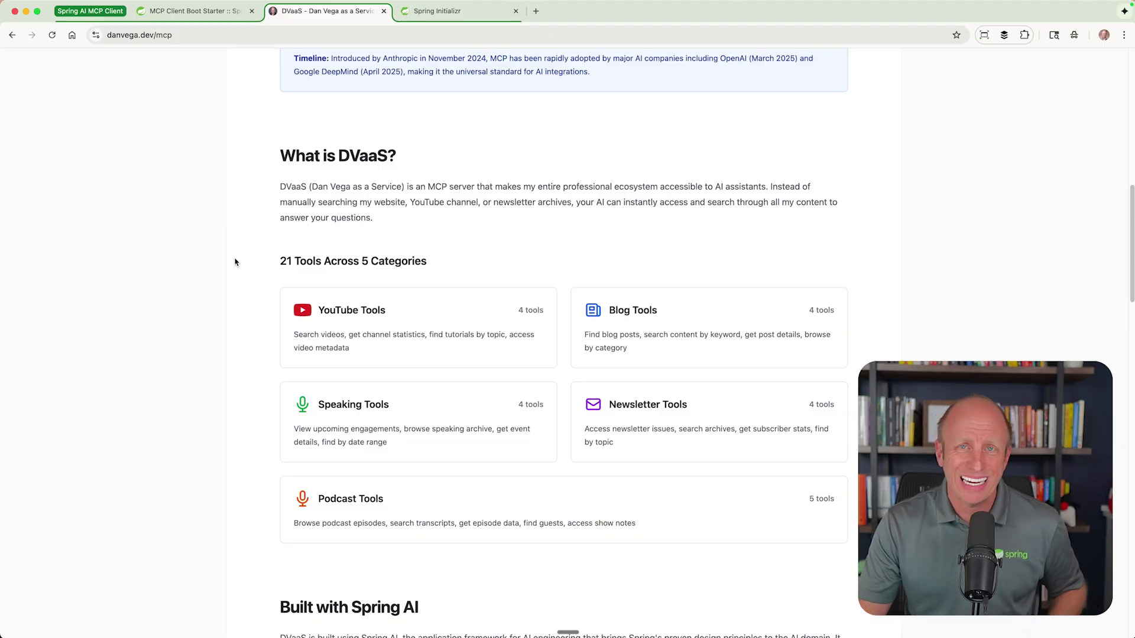
scroll(235, 263, "down", 2)
scroll(235, 270, "down", 1)
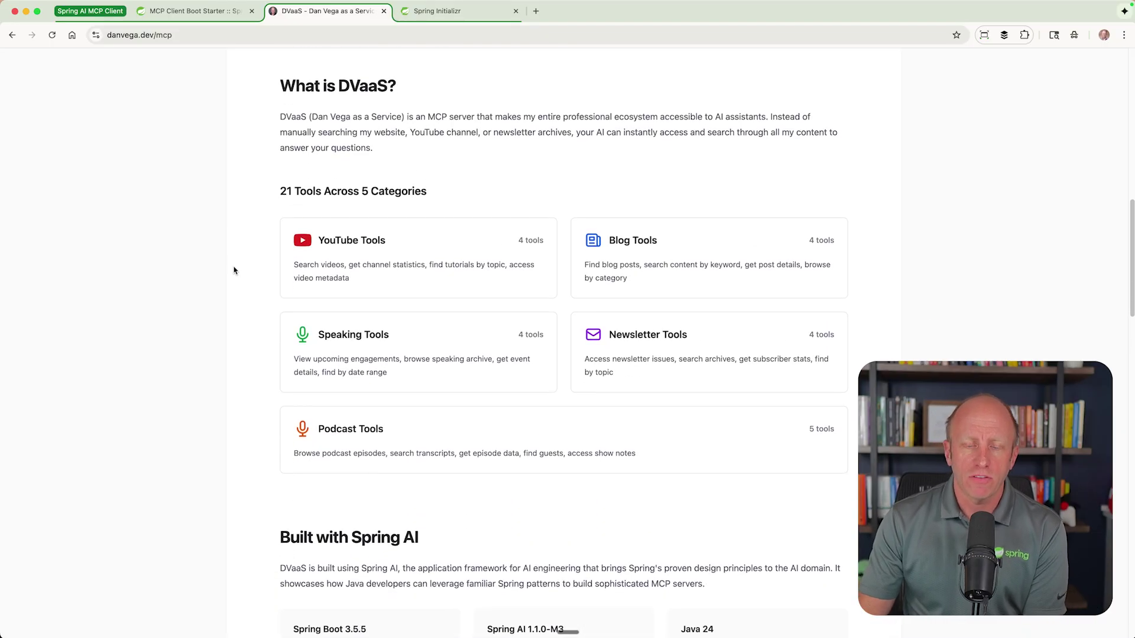
scroll(246, 278, "down", 4)
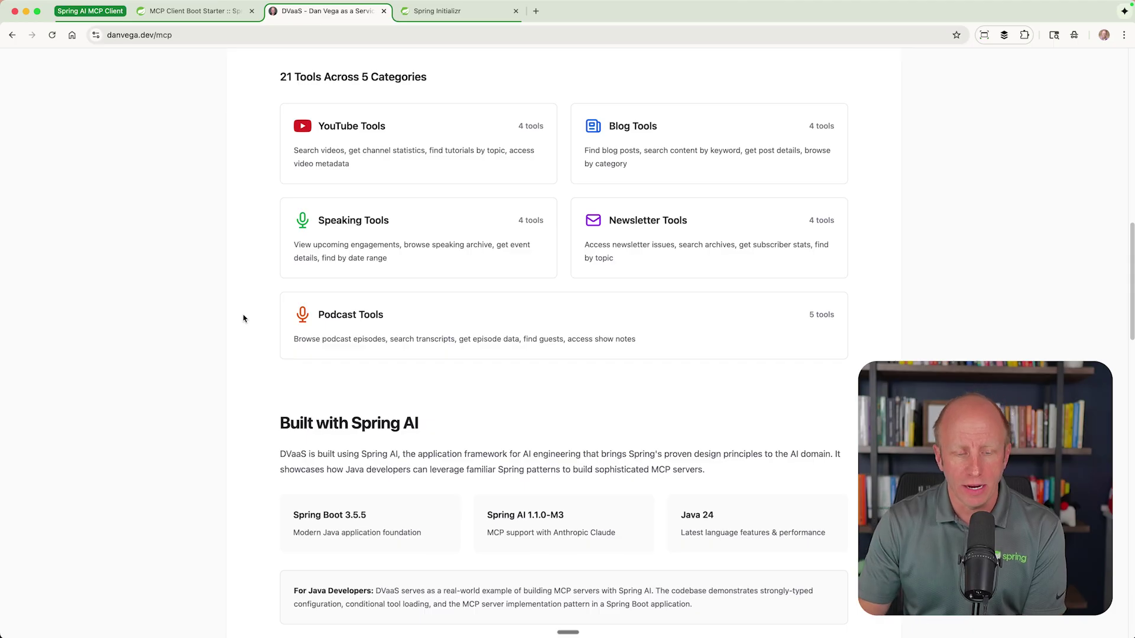
scroll(247, 330, "down", 3)
scroll(289, 440, "down", 3)
scroll(254, 450, "down", 3)
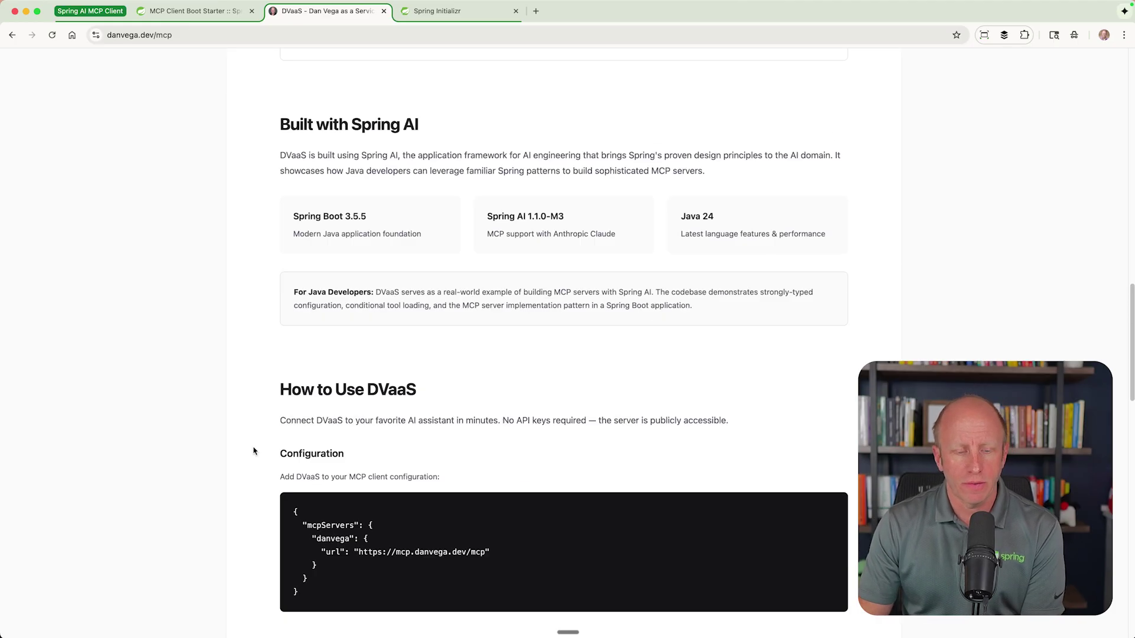
scroll(255, 451, "down", 4)
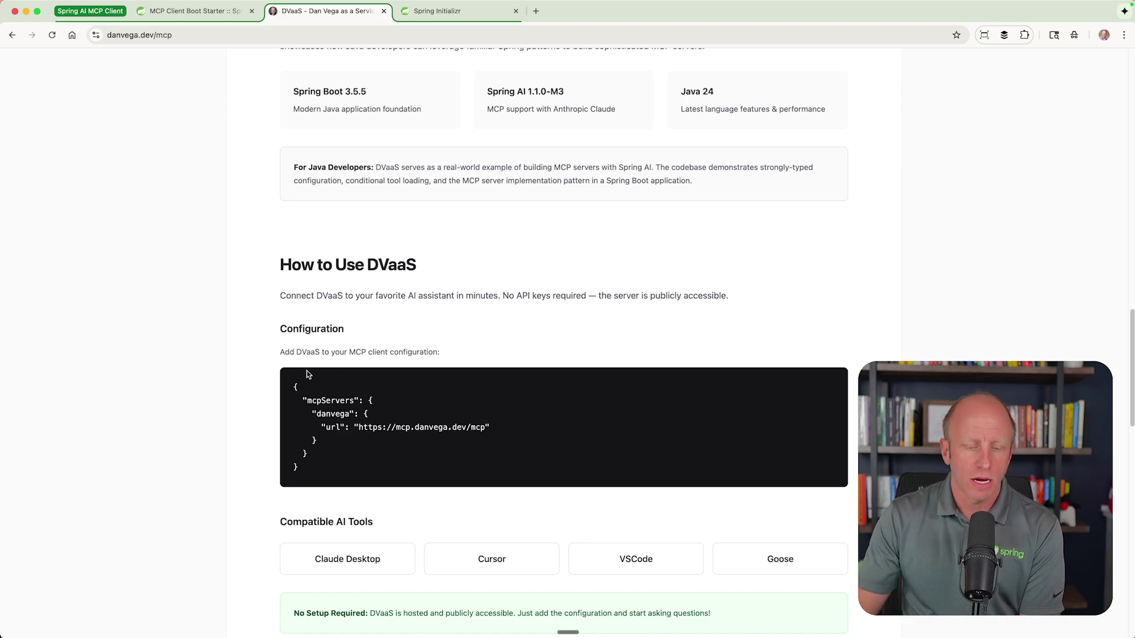
scroll(306, 373, "down", 1)
scroll(307, 373, "down", 5)
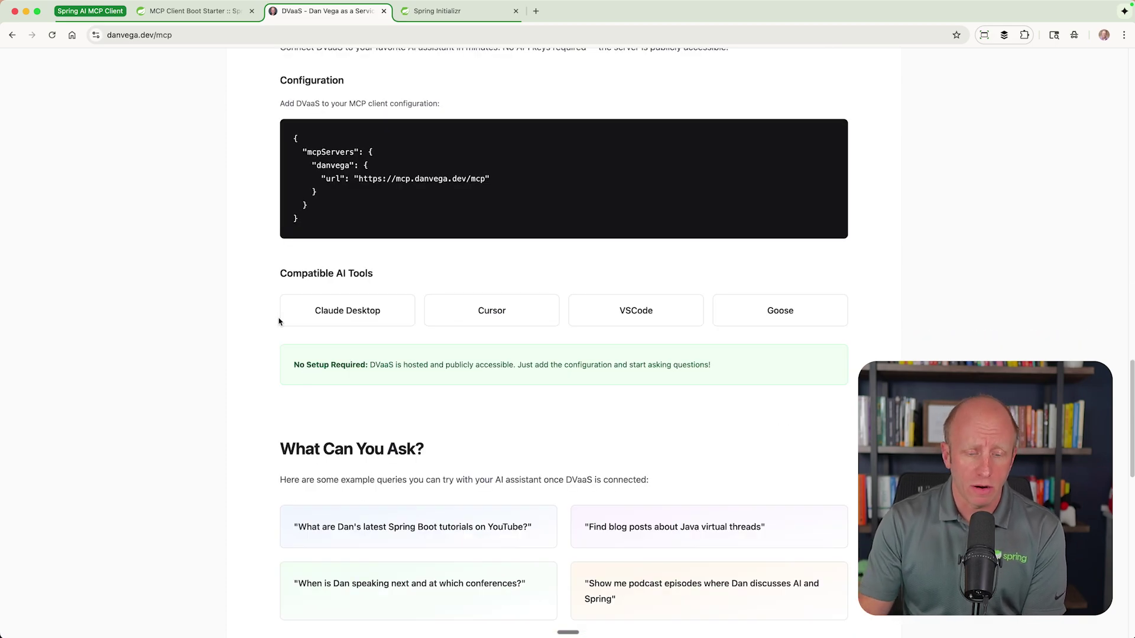
scroll(280, 321, "down", 2)
scroll(284, 354, "down", 2)
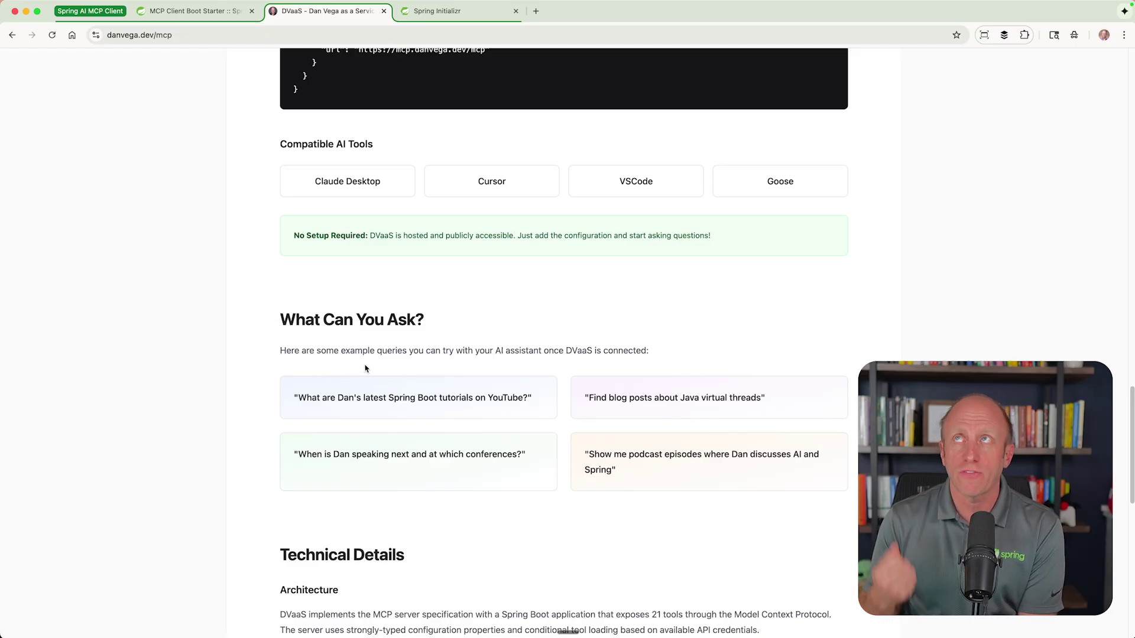
scroll(365, 368, "down", 2)
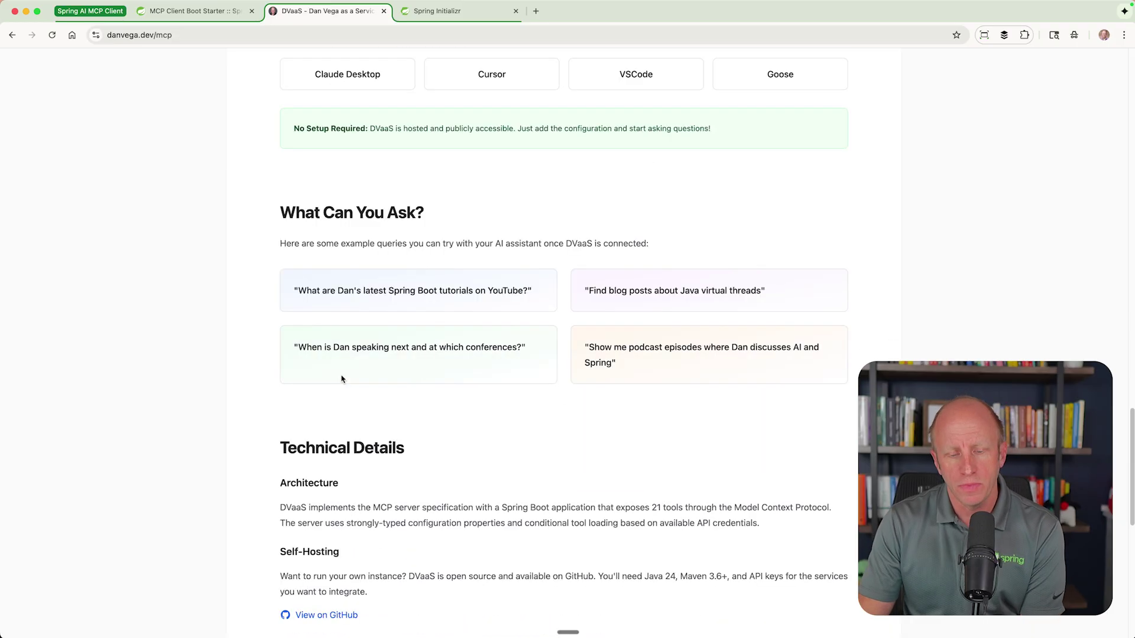
scroll(346, 378, "down", 4)
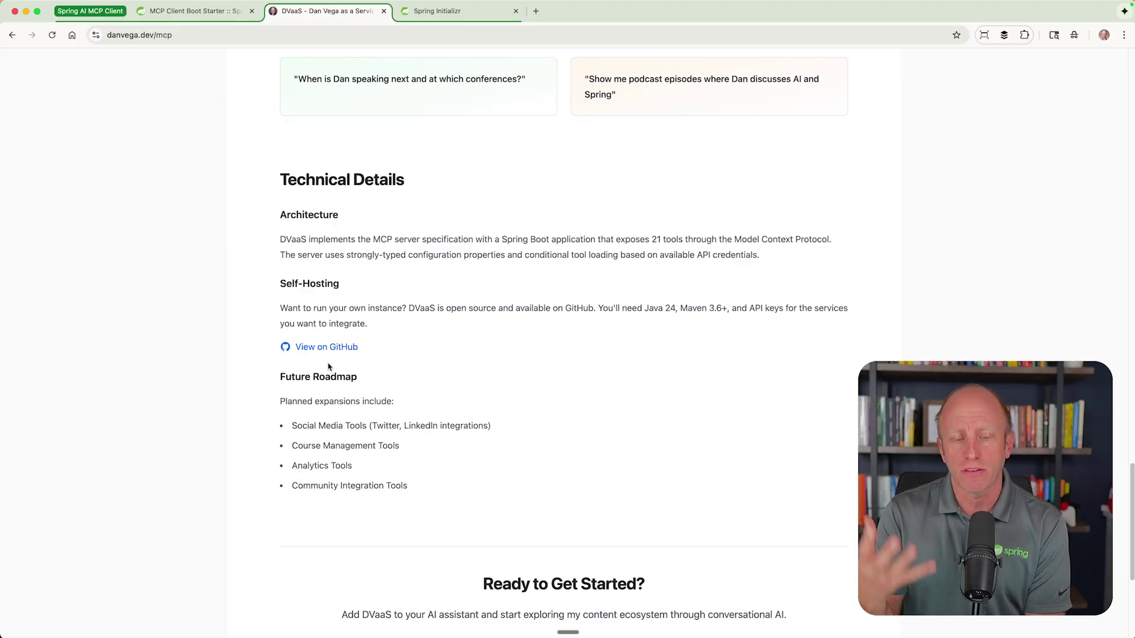
scroll(329, 366, "down", 5)
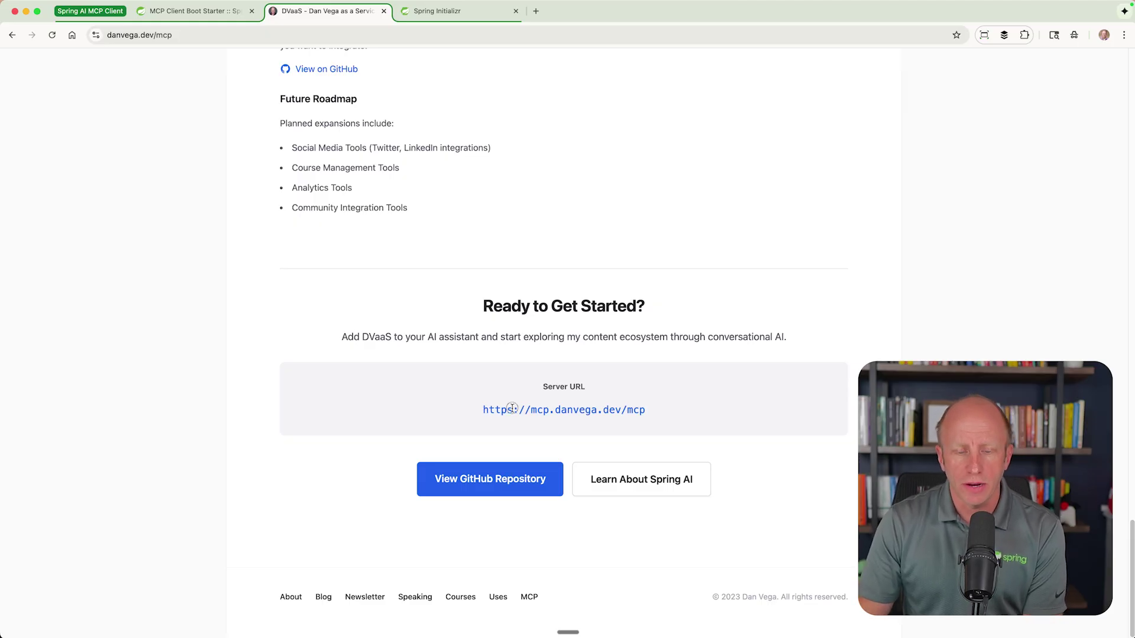
left_click_drag(657, 410, 470, 412)
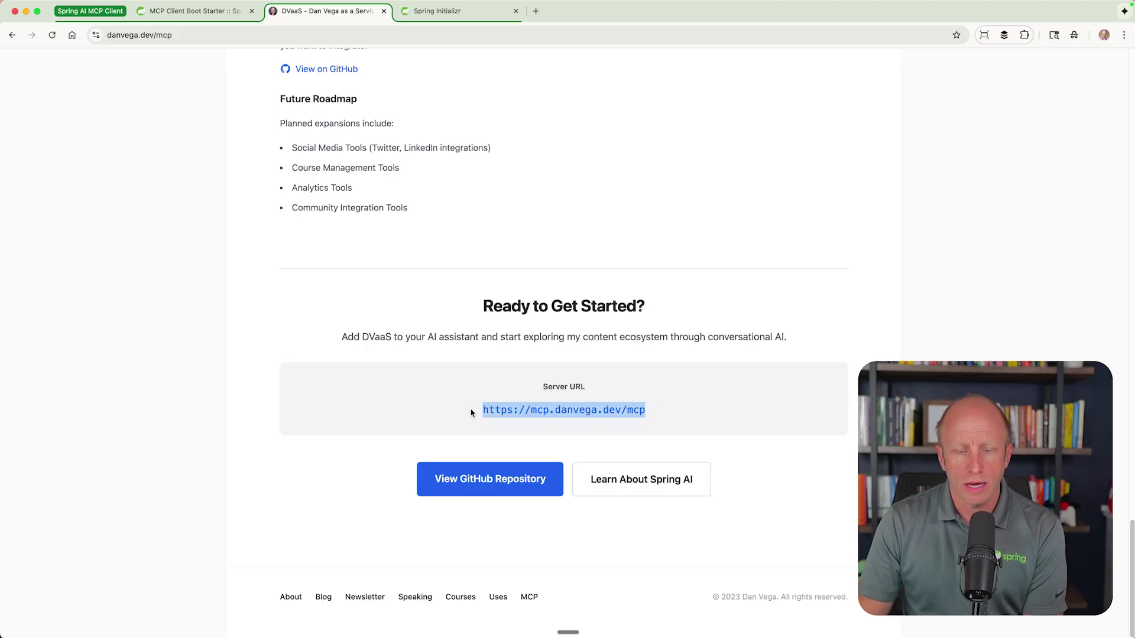
left_click(443, 12)
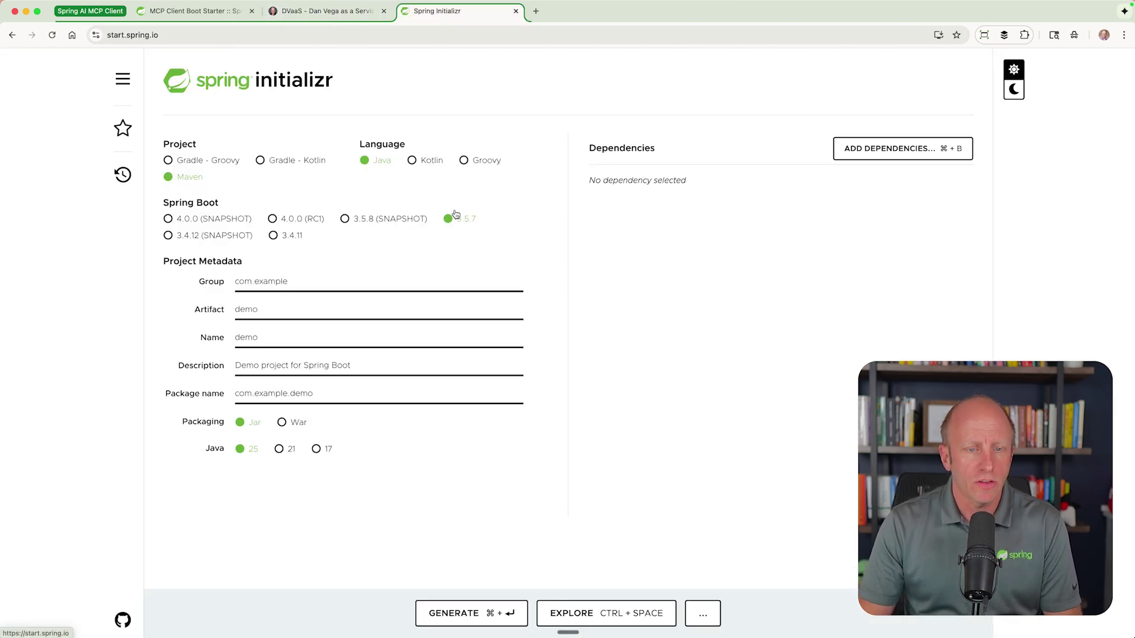
Step: Fill in the dvaas-client project metadata and shorten the package to dev.danvega.dvaas
triple_click(353, 280)
type("d")
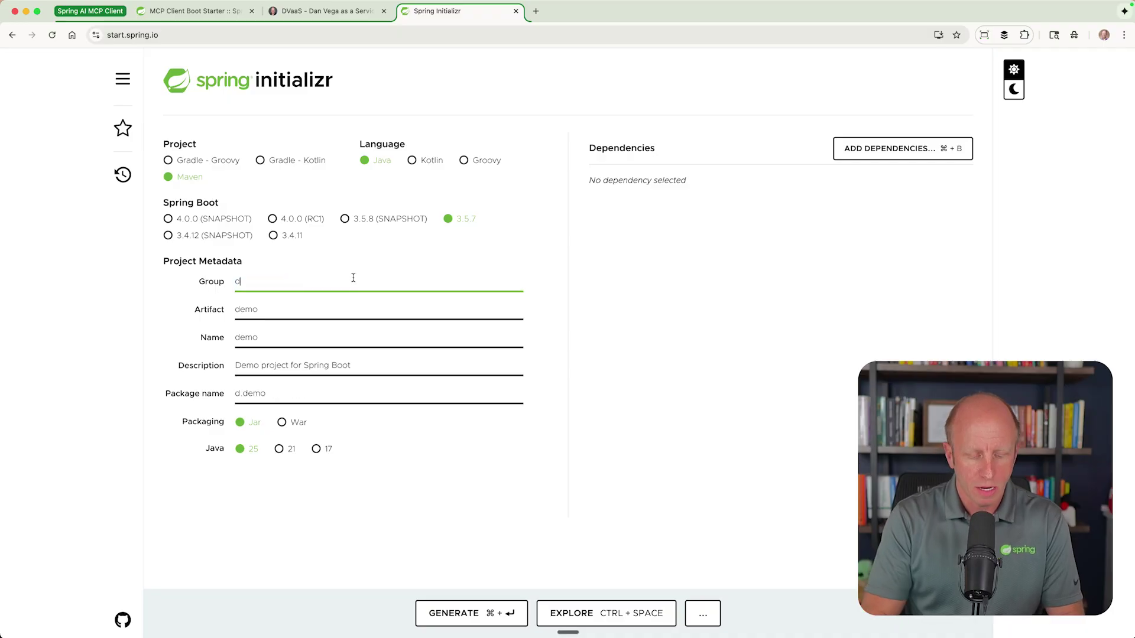
type("ev.danvega")
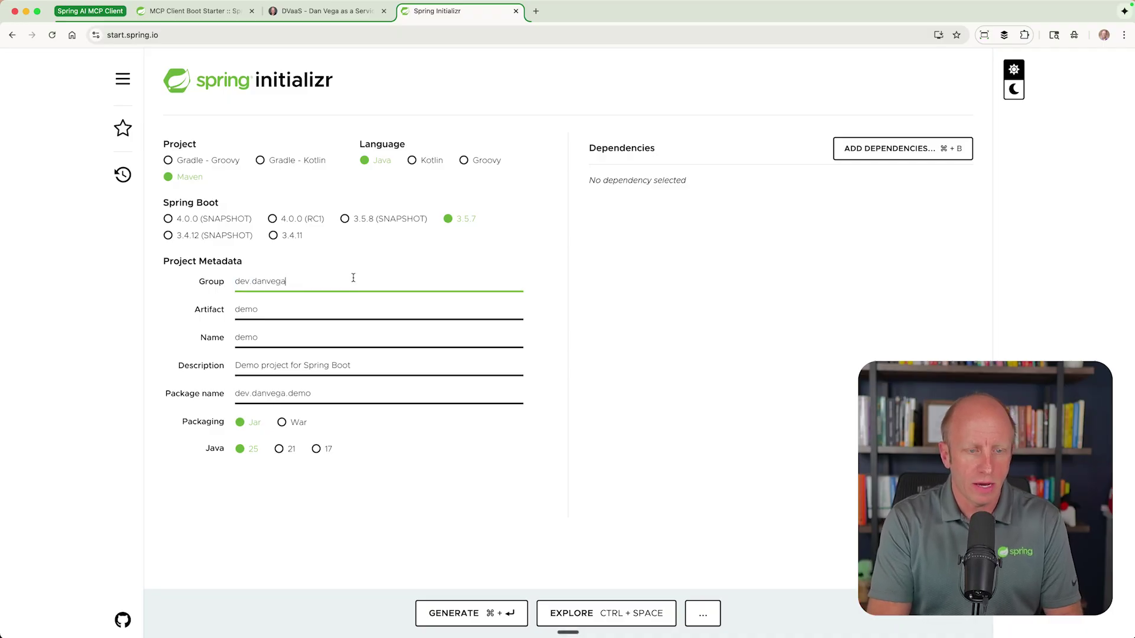
key("Tab")
type("dbaa")
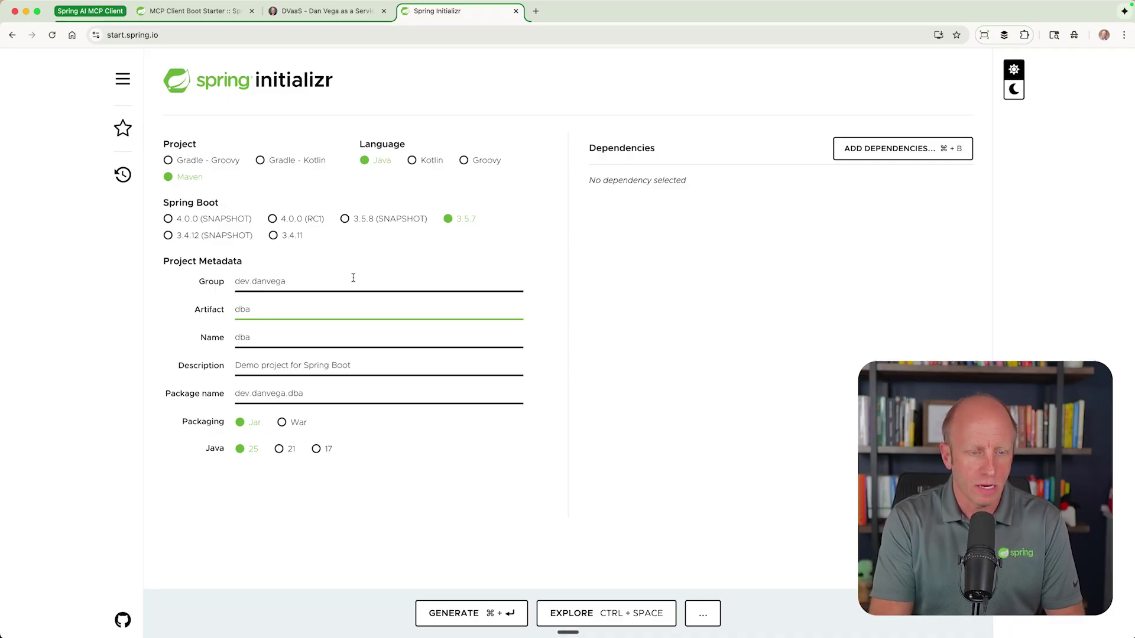
key("BackSpace")
key("BackSpace")
type("vaas-c")
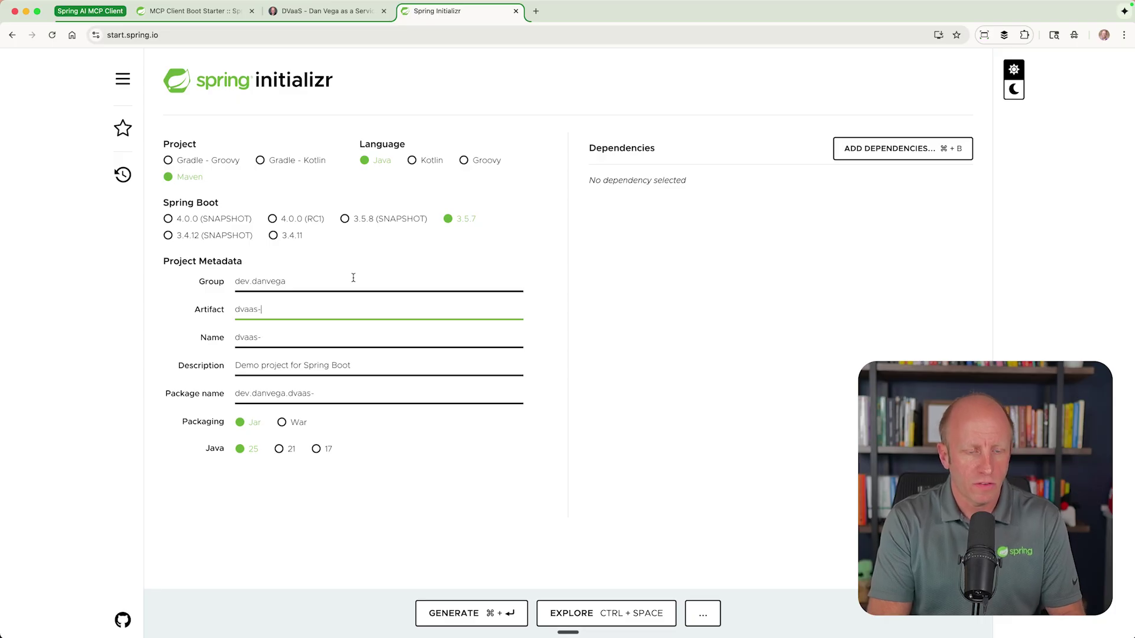
type("lient")
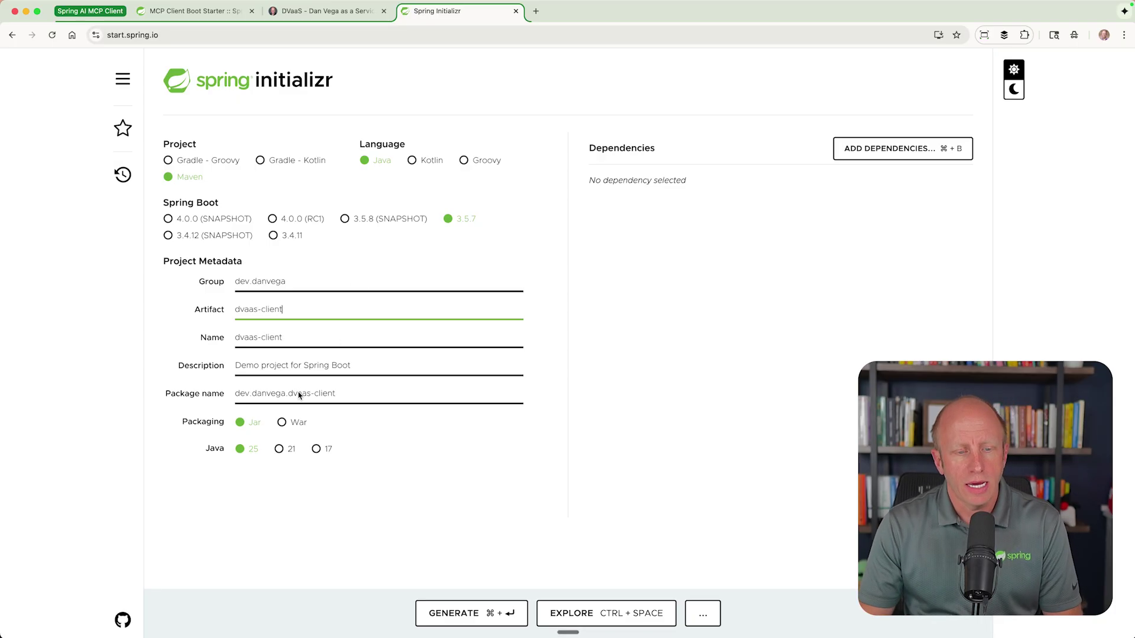
left_click_drag(315, 393, 339, 393)
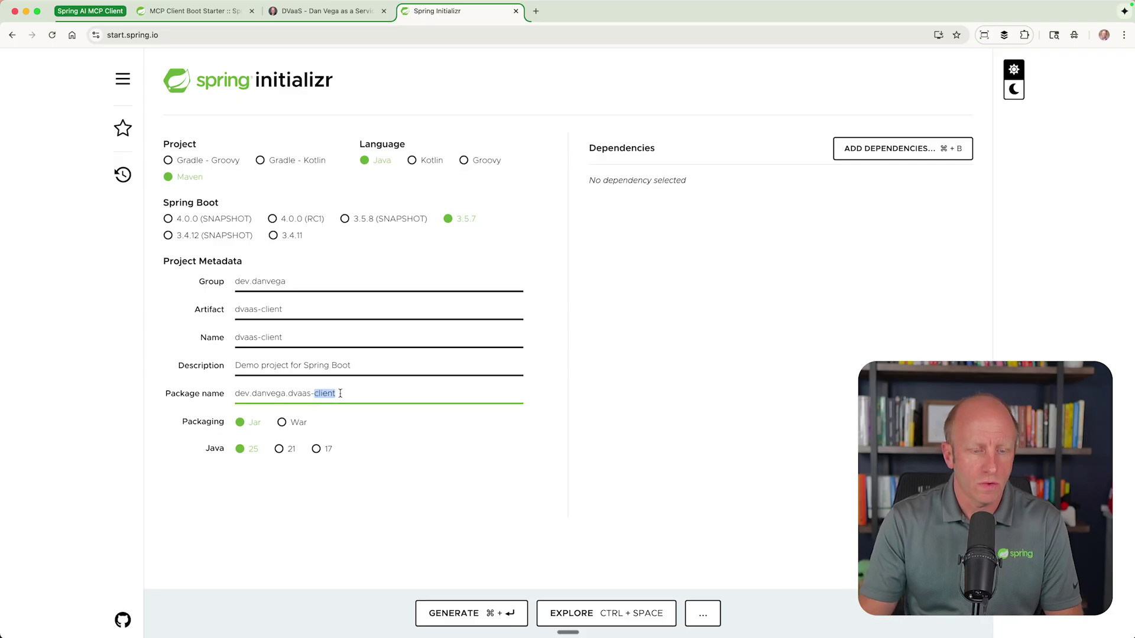
key("BackSpace")
Step: Add the Spring Web, Model Context Protocol Client and OpenAI dependencies
left_click(892, 147)
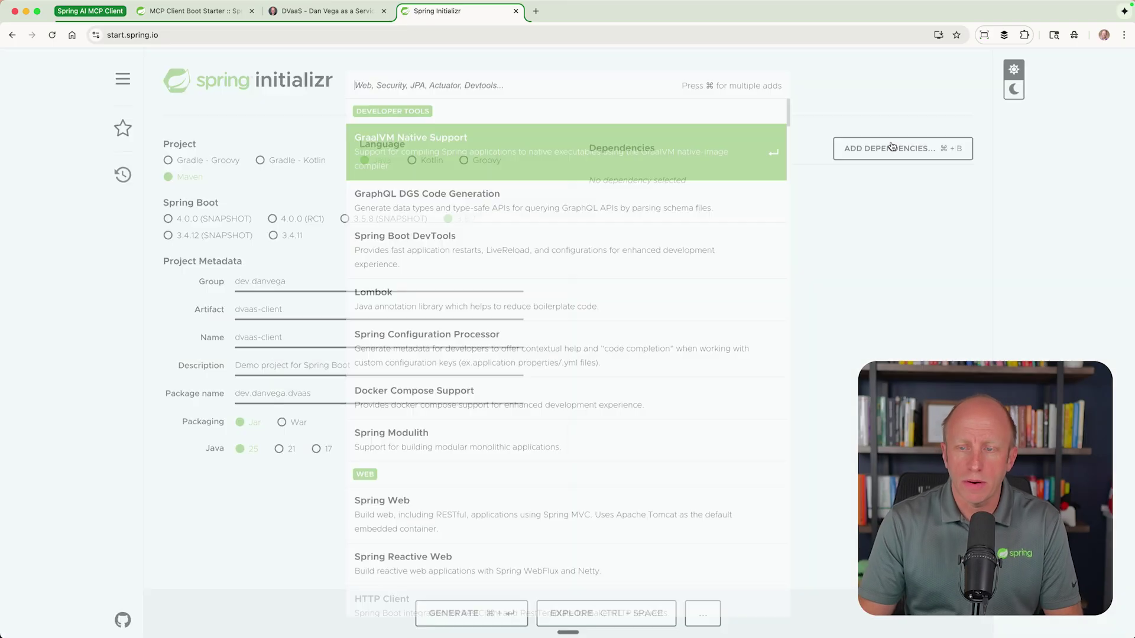
type("we")
key("Return")
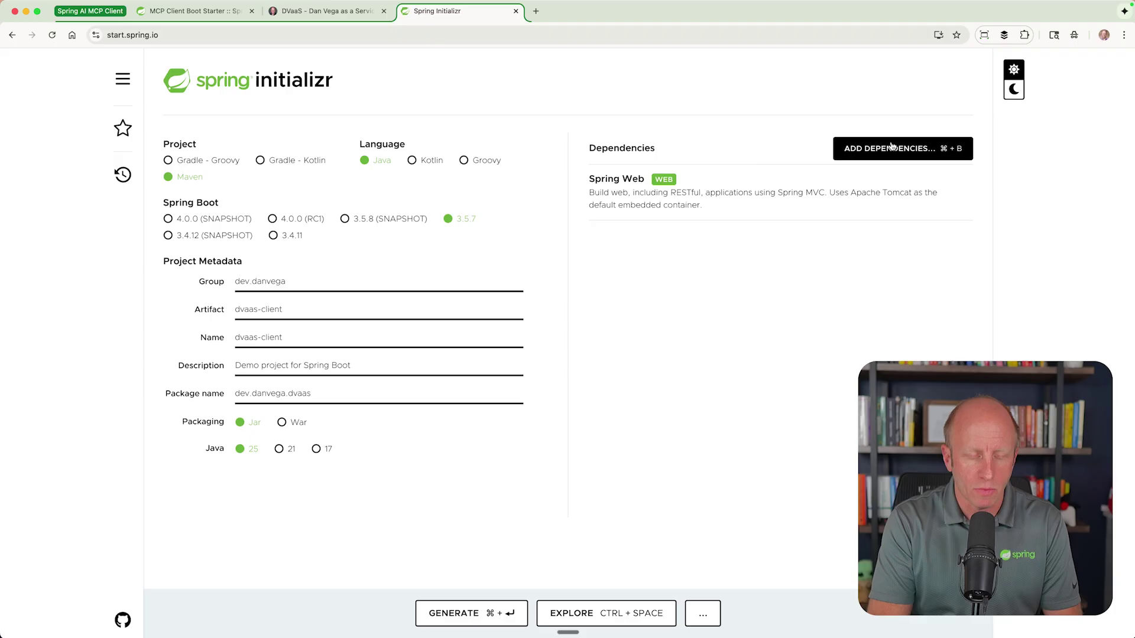
left_click(892, 147)
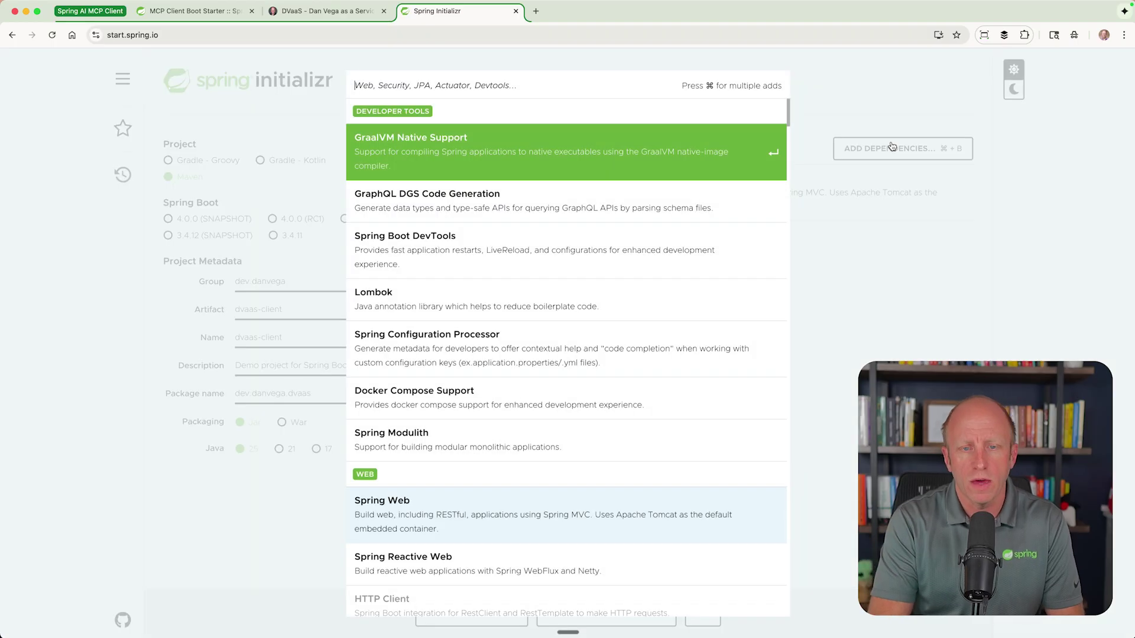
type("mcp")
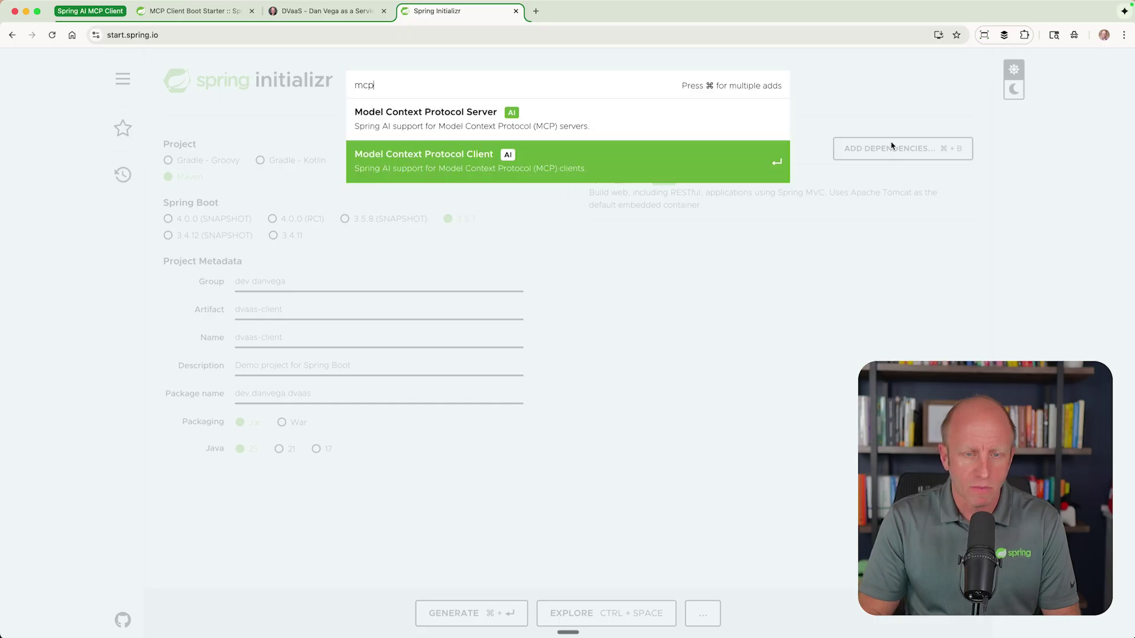
key("Return")
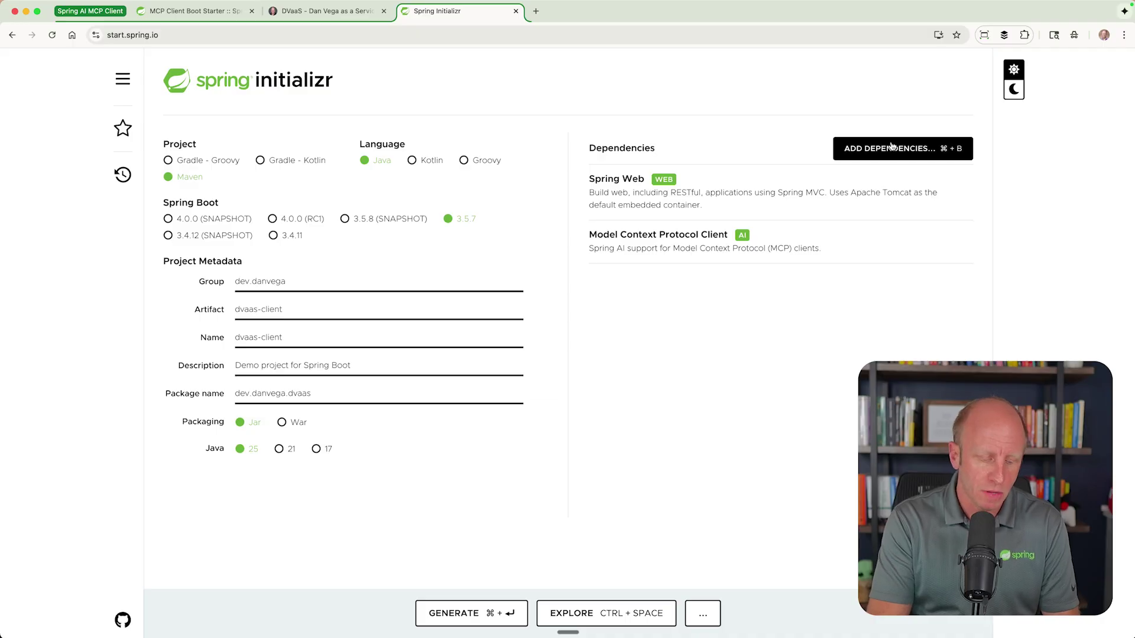
left_click(891, 146)
type("open")
key("Down")
key("Down")
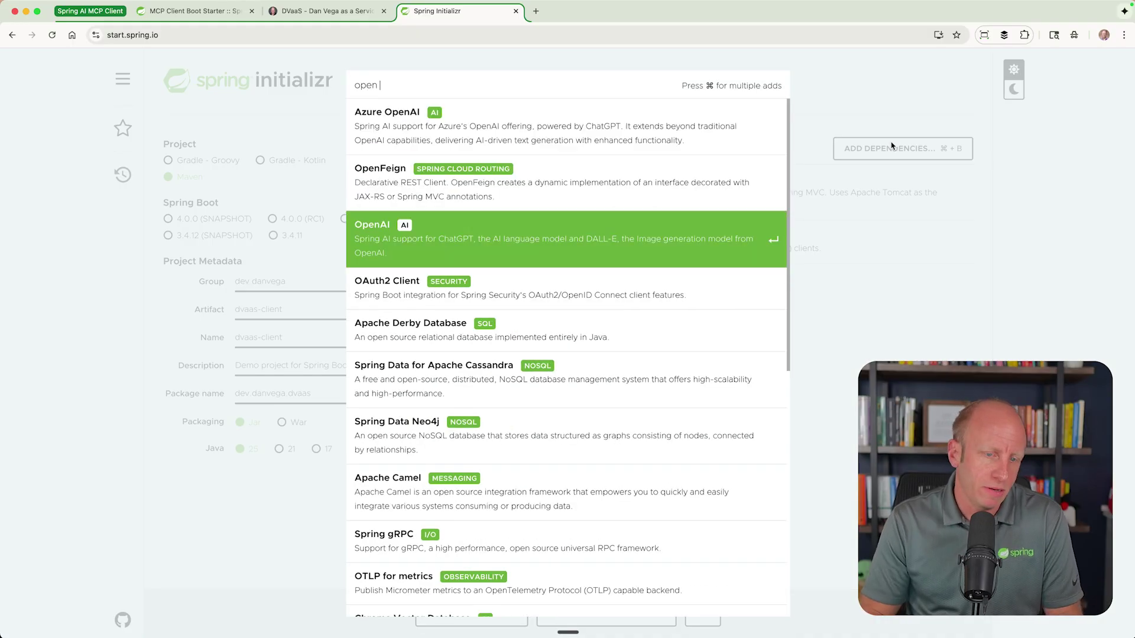
key("Return")
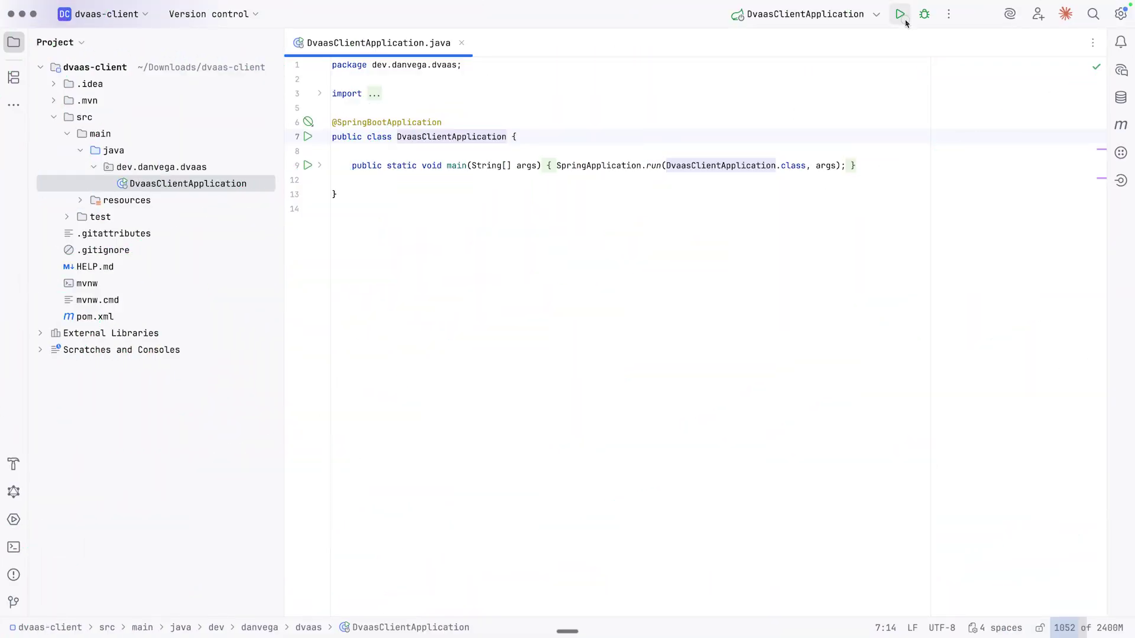
Step: Run the generated app and read the missing OpenAI API key error
left_click(901, 18)
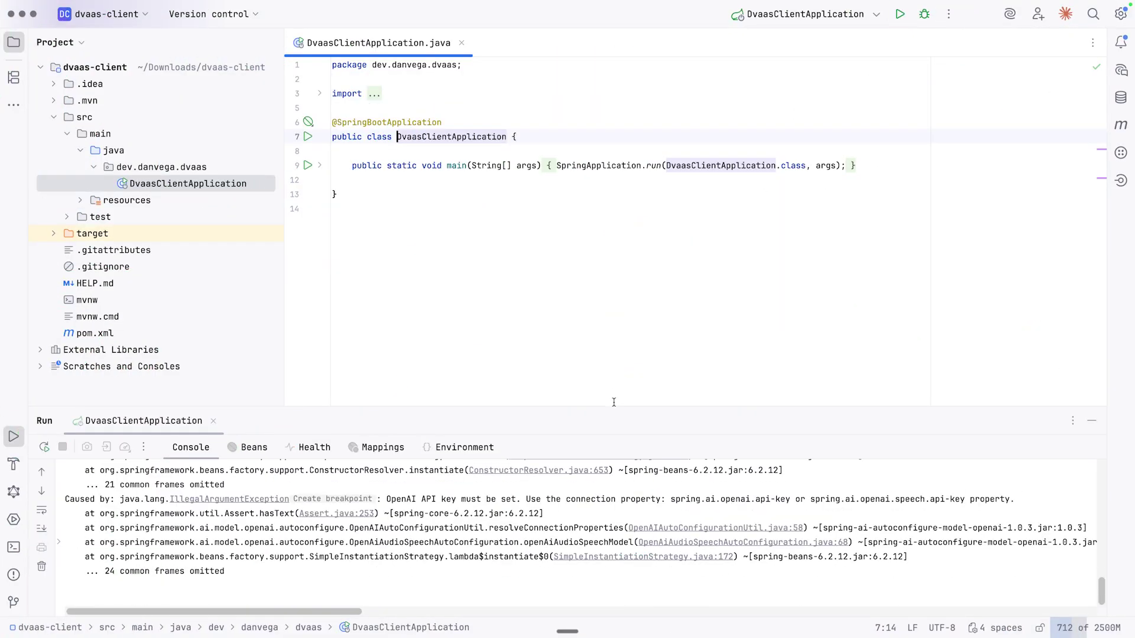
left_click_drag(612, 406, 628, 281)
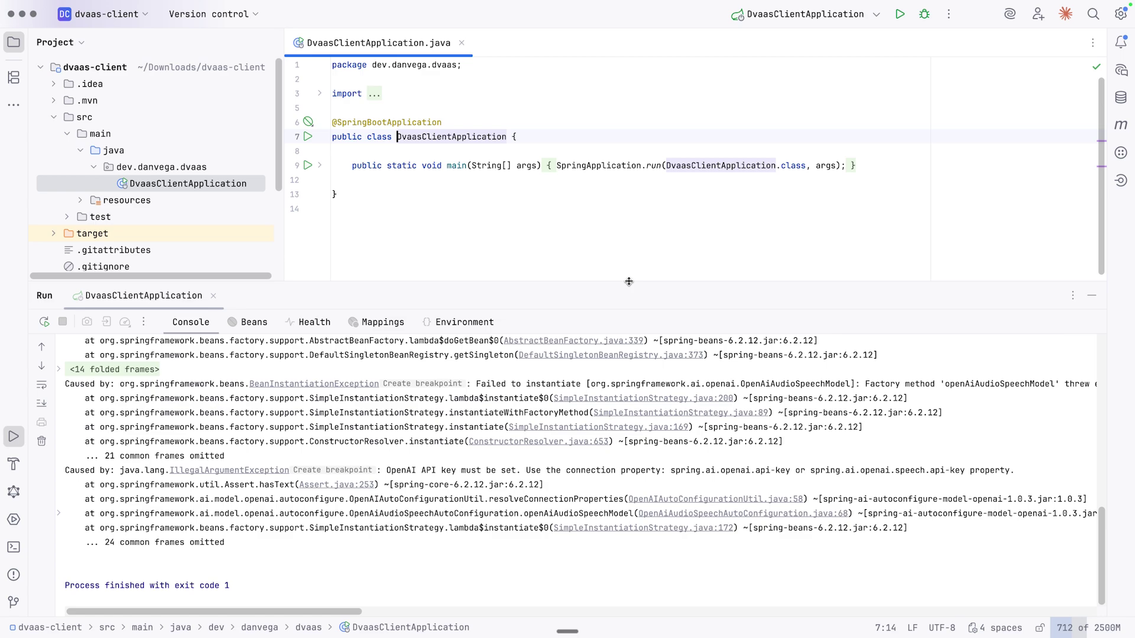
left_click_drag(387, 471, 461, 471)
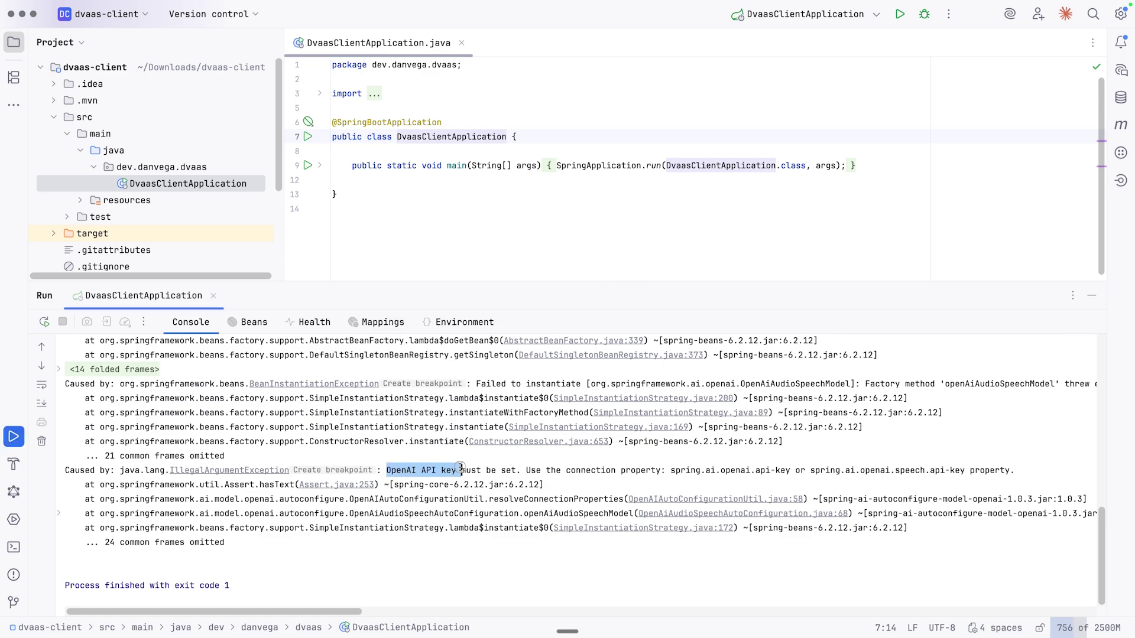
left_click(1091, 295)
Step: Rename resources/application.properties to application.yaml
double_click(133, 201)
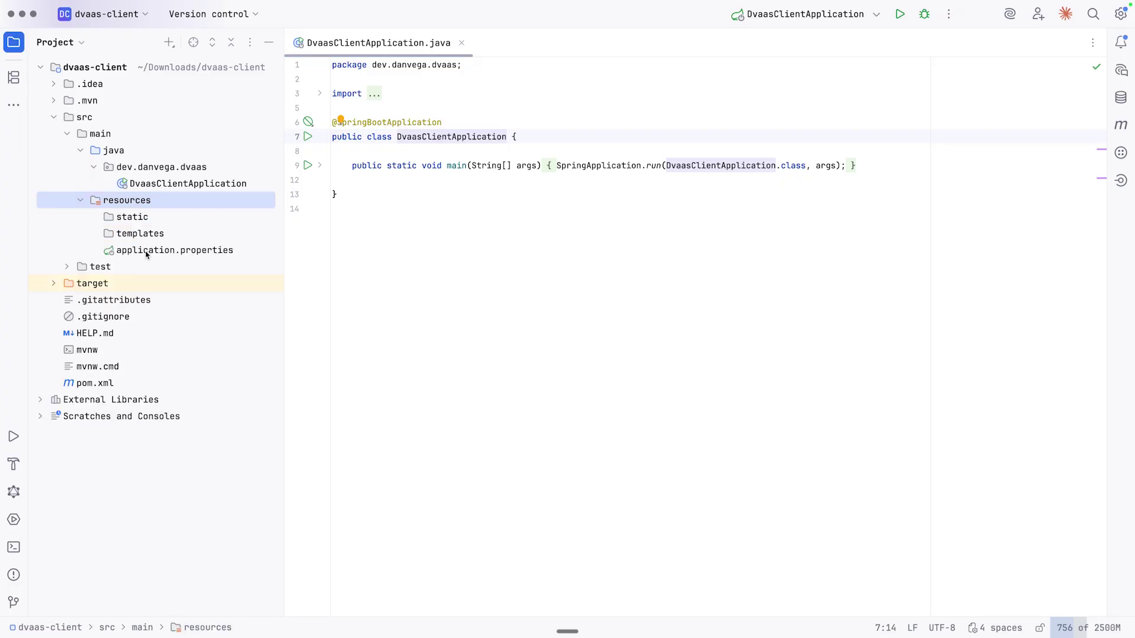
double_click(152, 251)
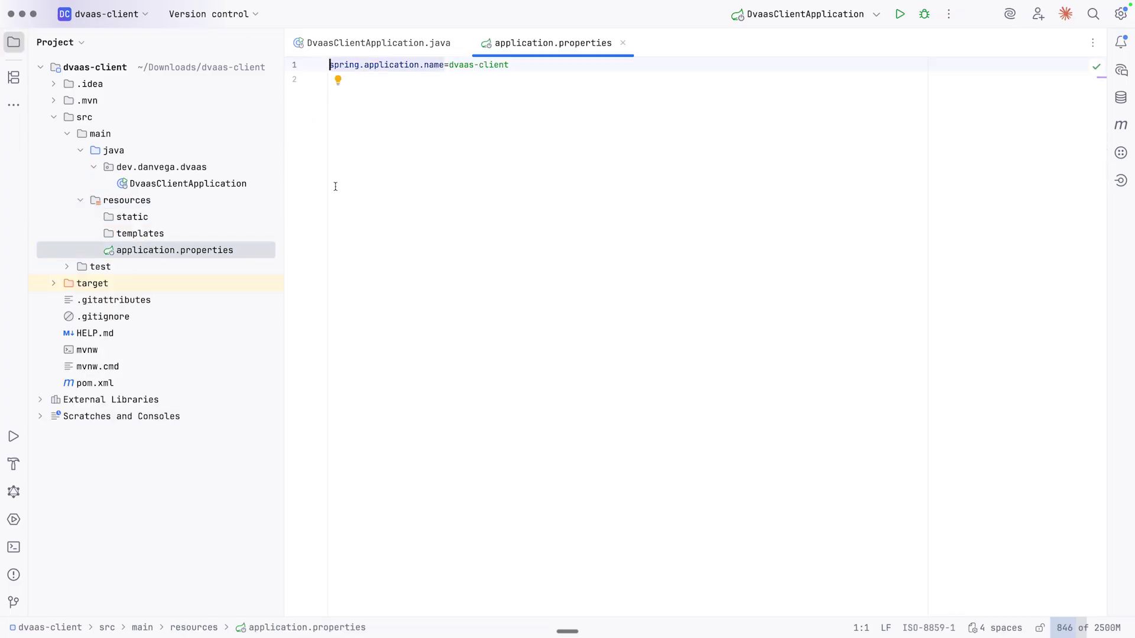
right_click(221, 253)
left_click(332, 349)
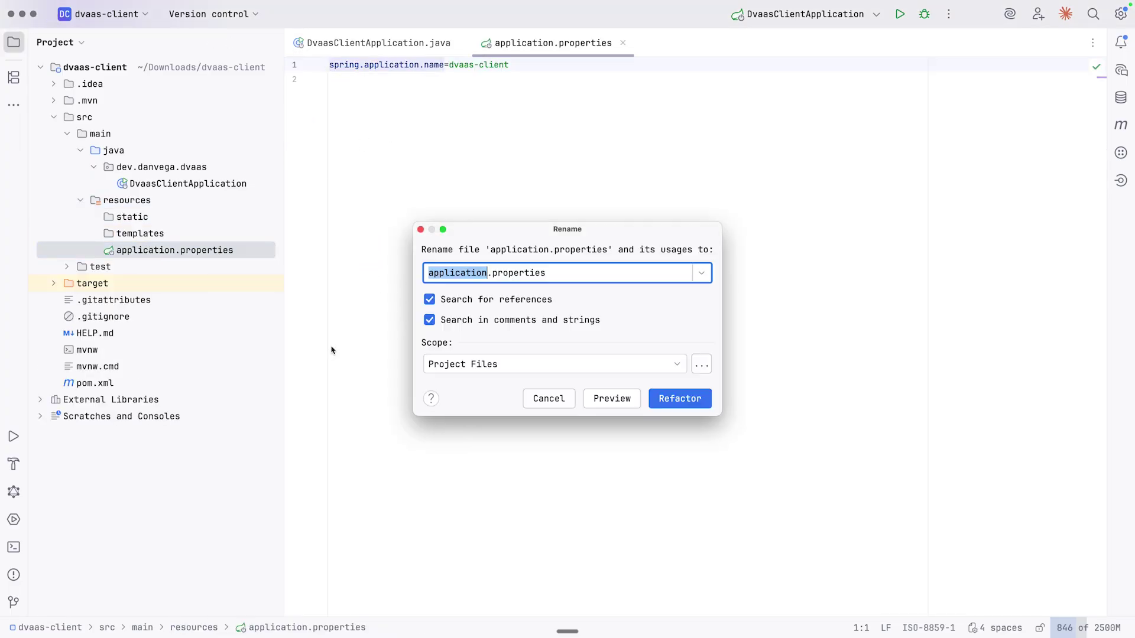
key("End")
key("alt+shift+Left")
type("yam")
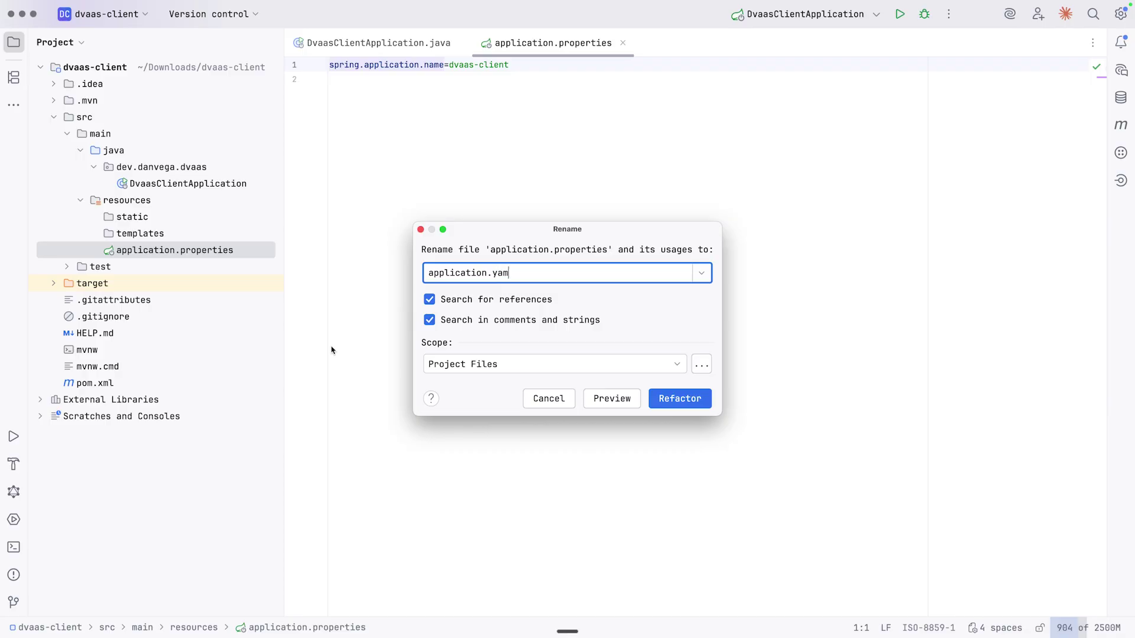
type("l")
key("Return")
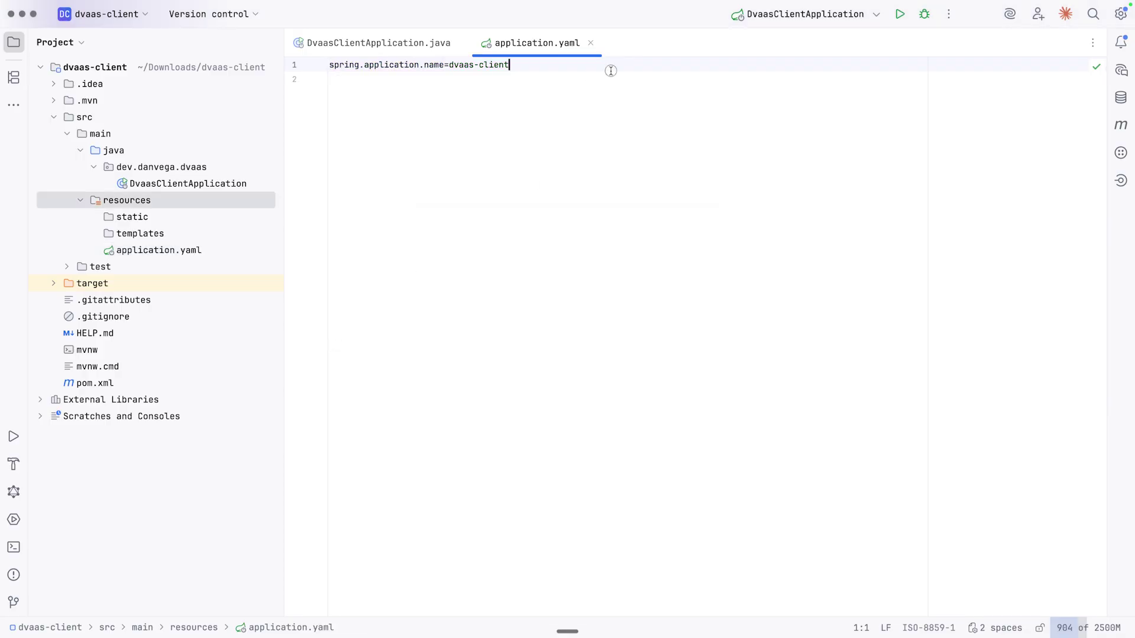
left_click_drag(609, 68, 233, 62)
type("name")
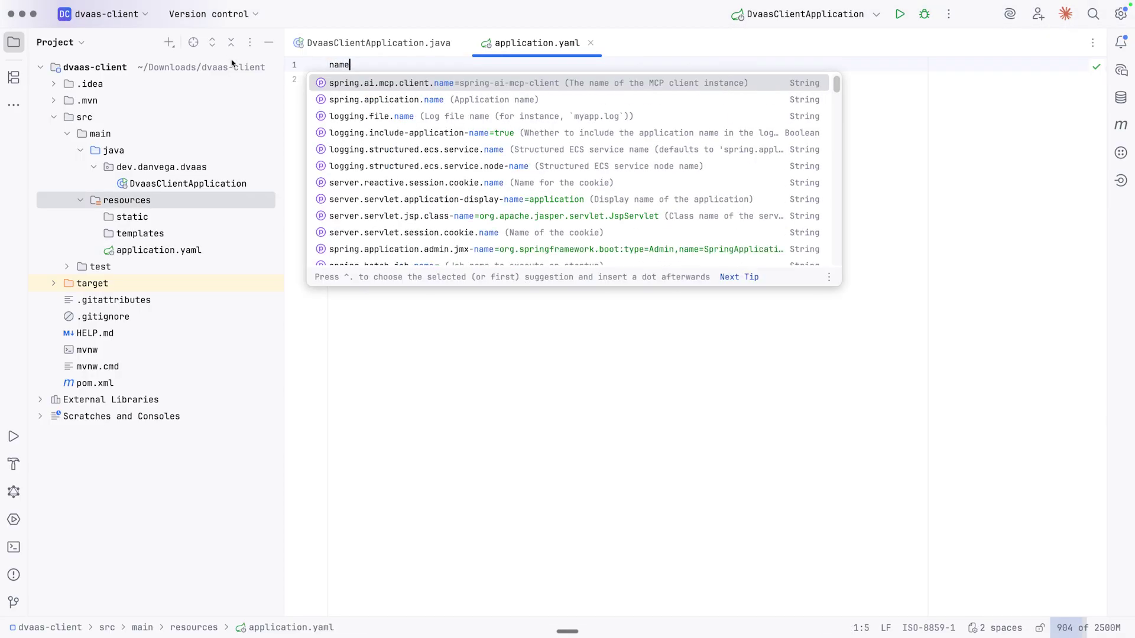
Step: Set spring.application.name to dvaas-client in application.yaml
key("BackSpace")
key("BackSpace")
key("BackSpace")
type("spring.a")
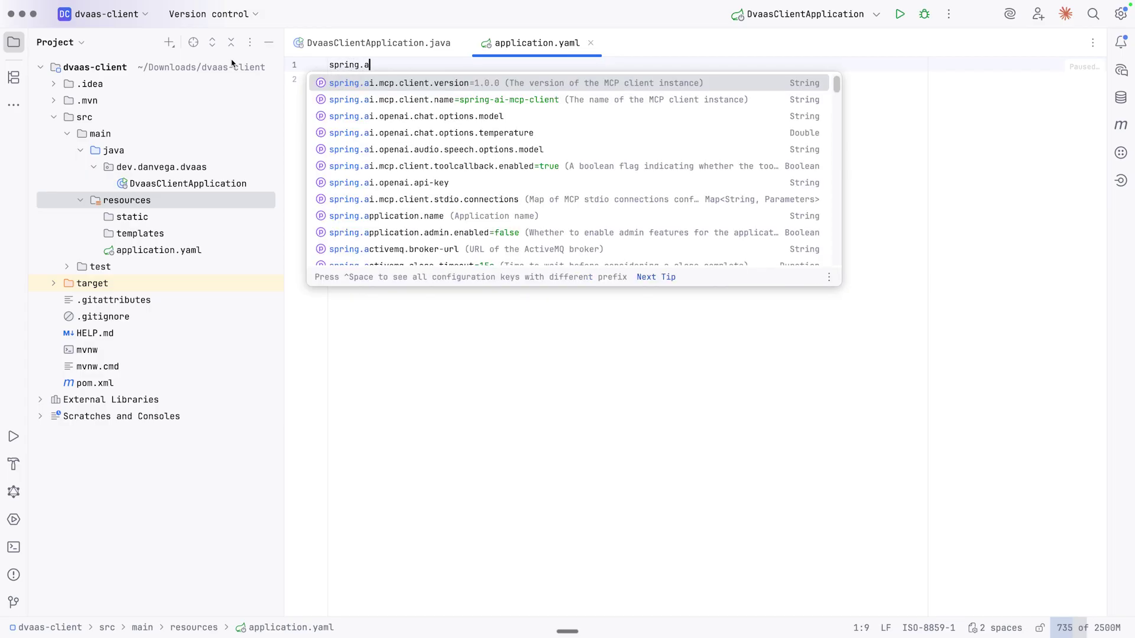
type("ppl")
key("Return")
type("d")
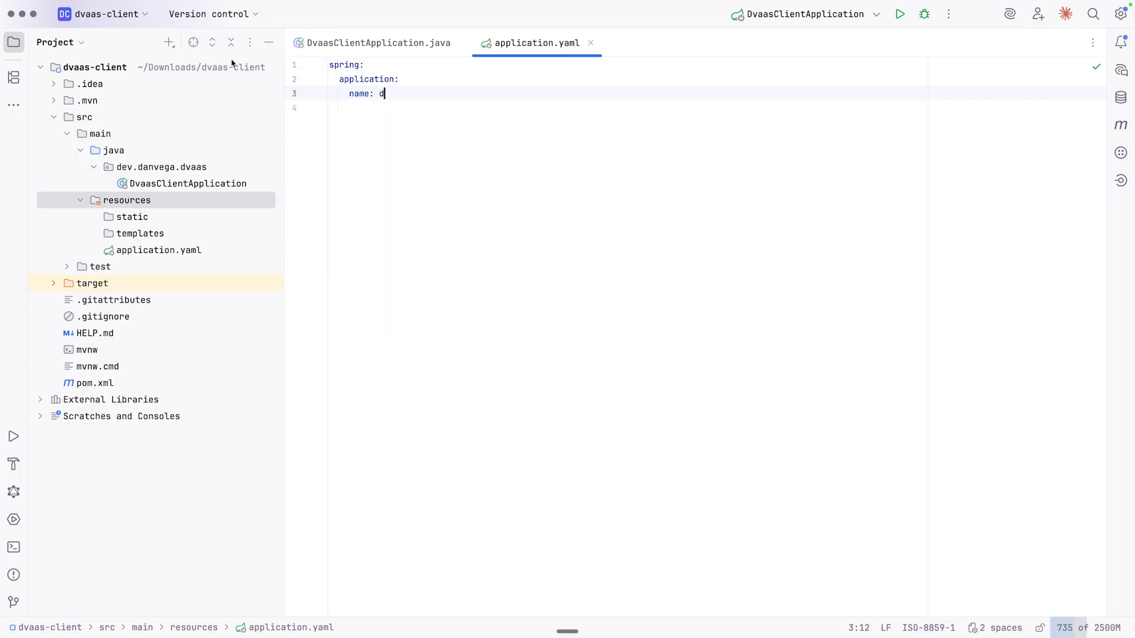
type("vaas")
type("-client")
key("Return")
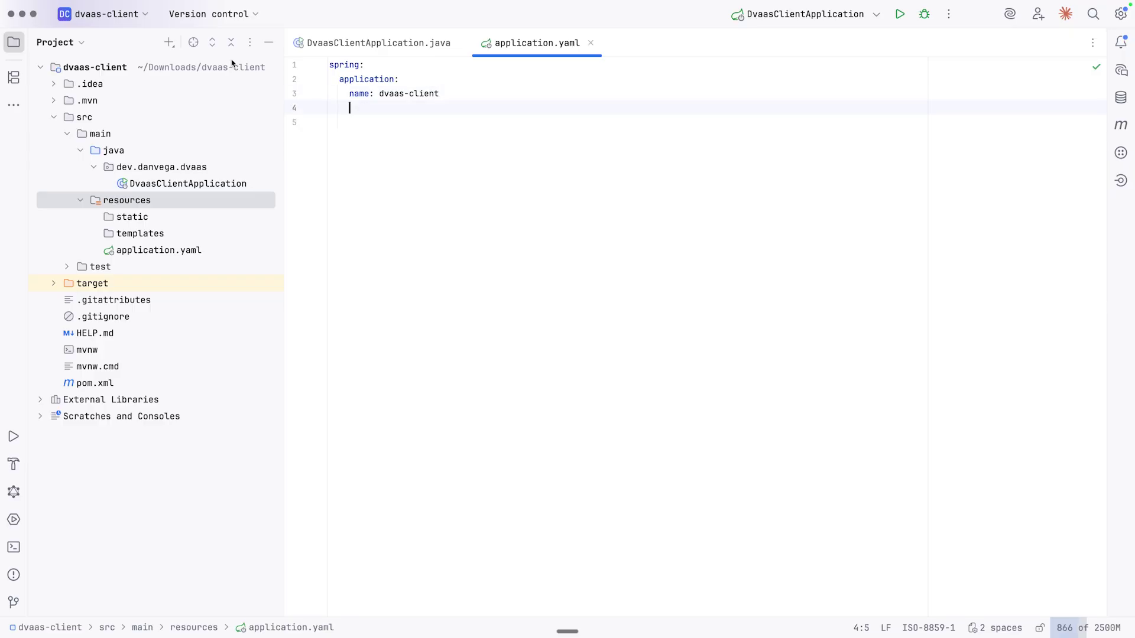
key("Return")
key("BackSpace")
type("open")
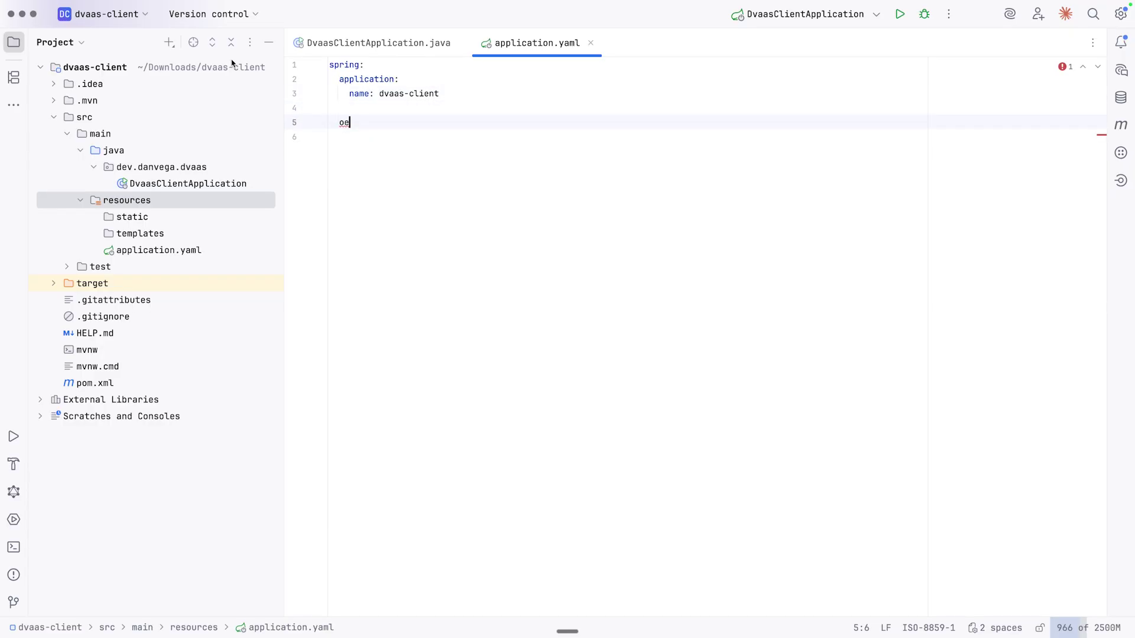
Step: Add spring.ai.openai.image.api-key set to ${OPENAI_API_KEY}
key("Down")
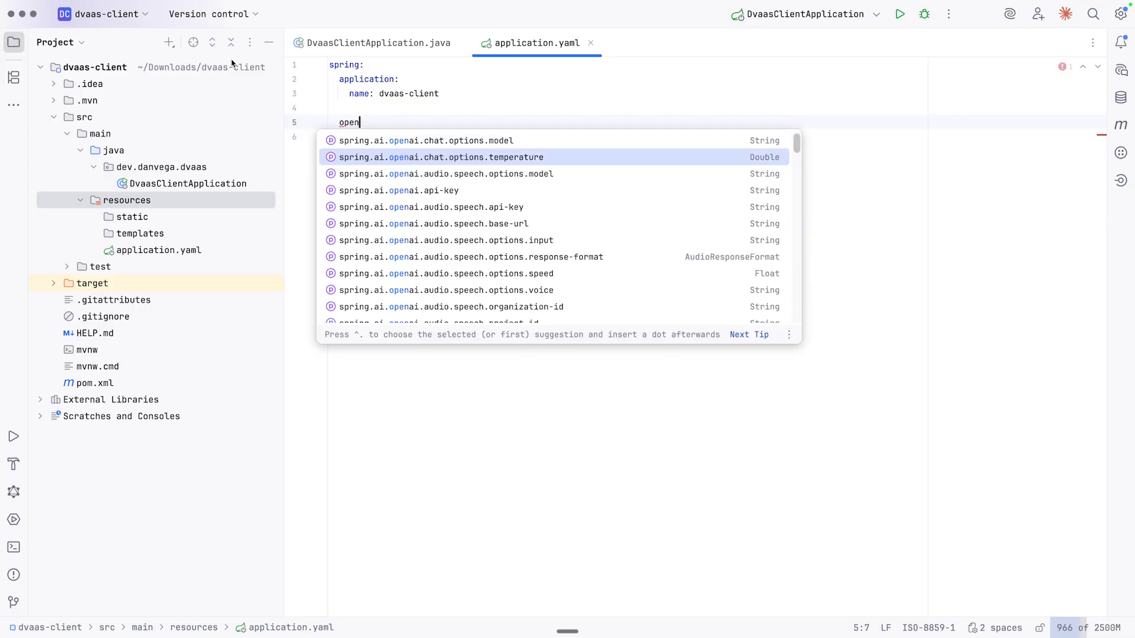
key("Down")
key("Return")
key("super+z")
type("i")
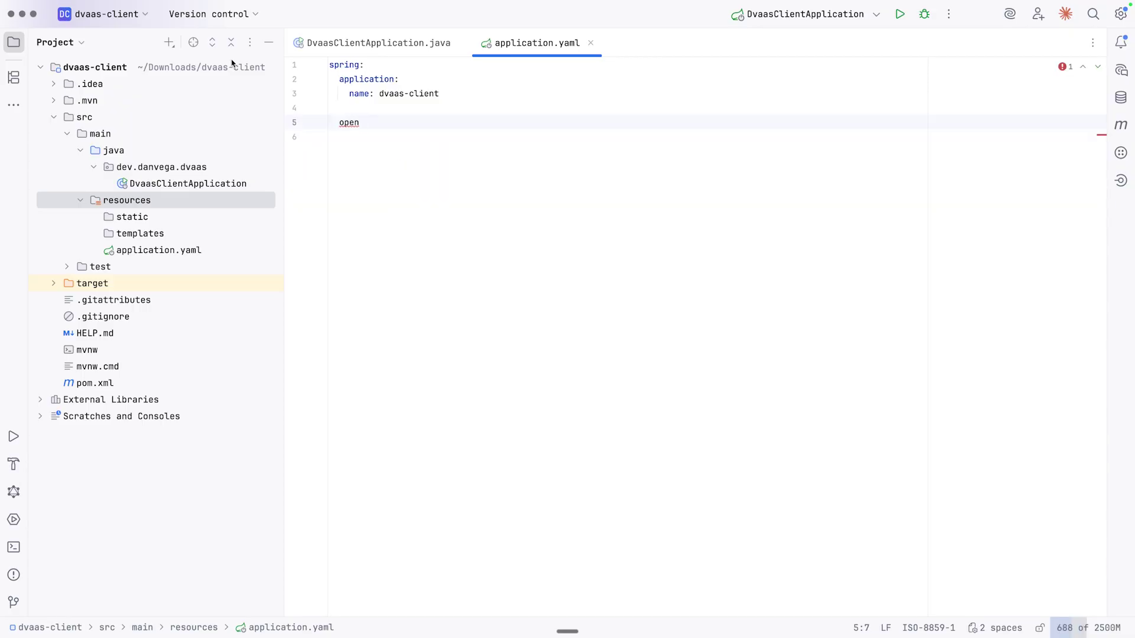
key("Return")
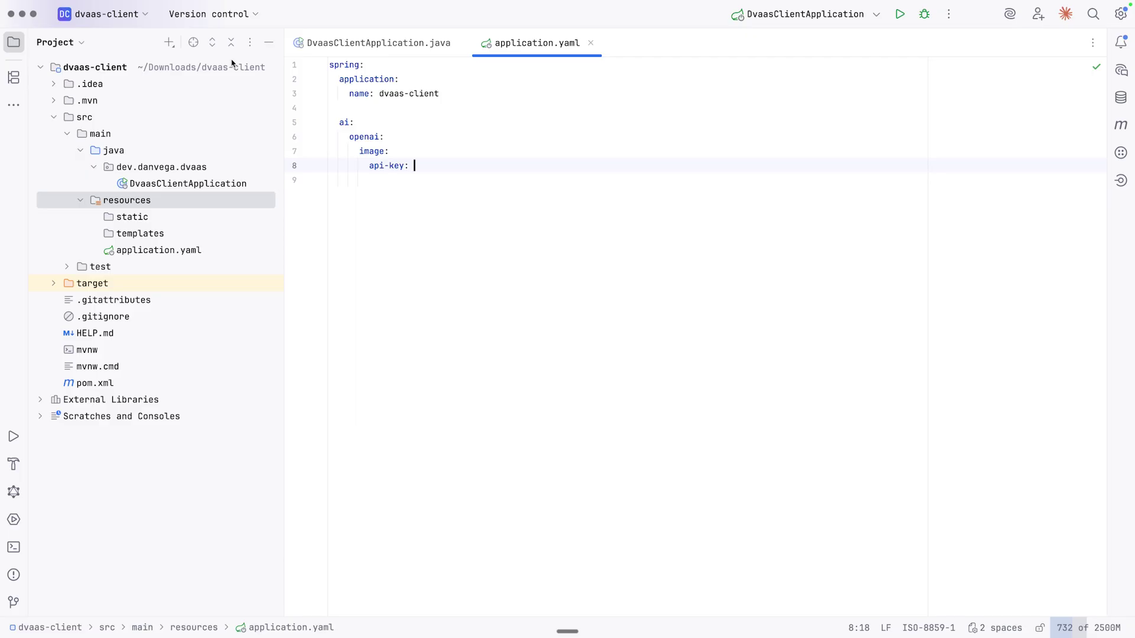
type("${")
type("OPENAI_")
type("API_KEY")
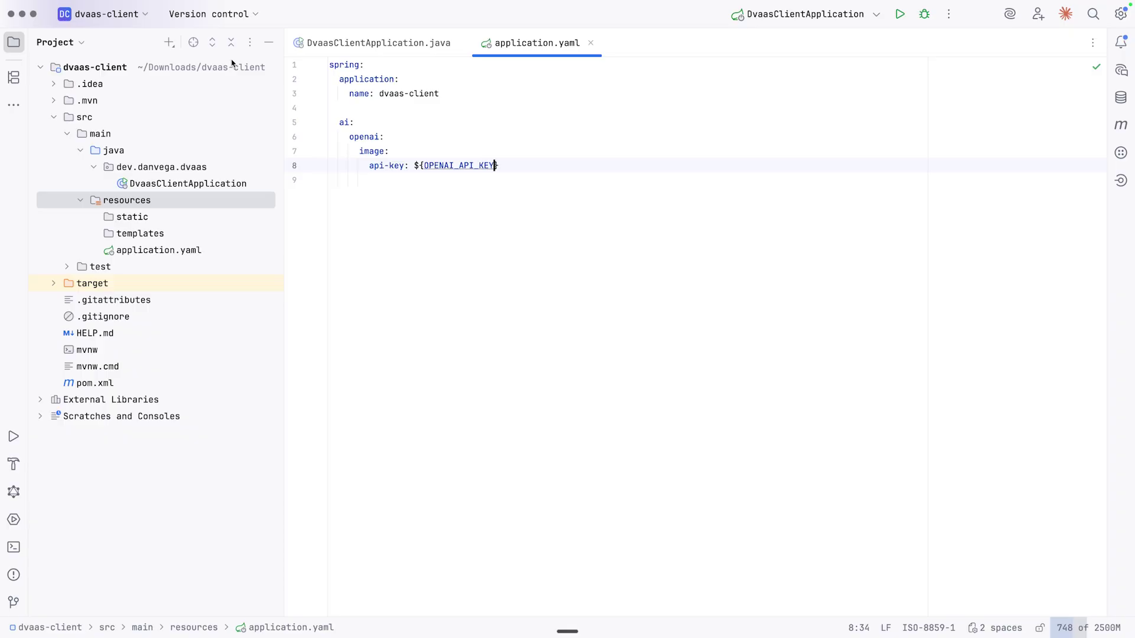
key("Home")
key("Home")
key("End")
Step: Rerun the app and delete the image api-key configuration lines
left_click(900, 14)
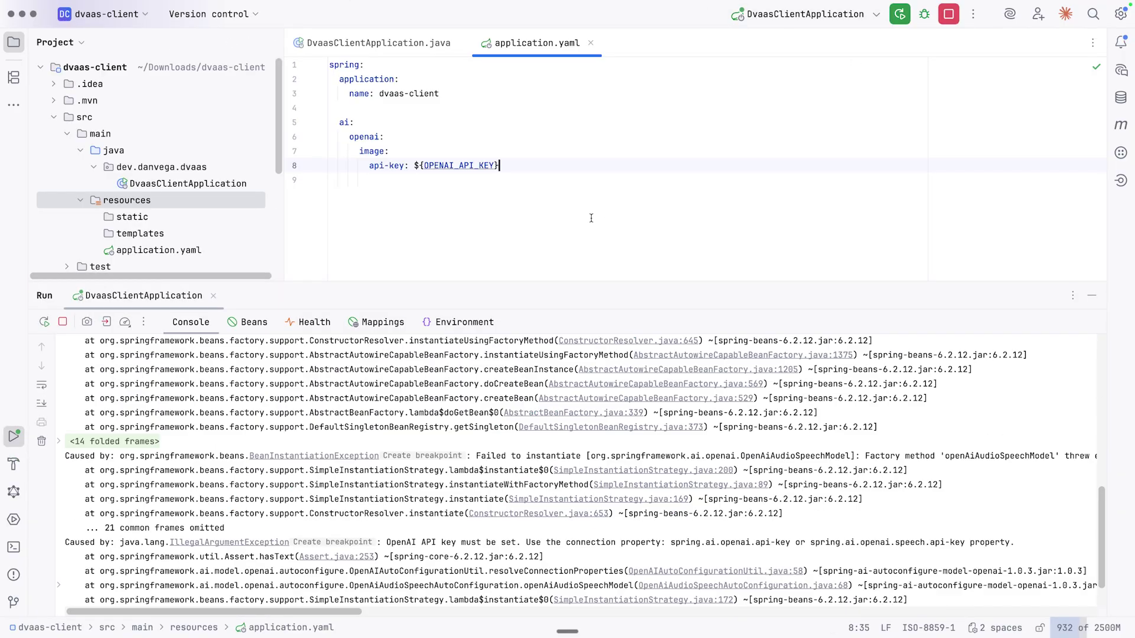
left_click(610, 229)
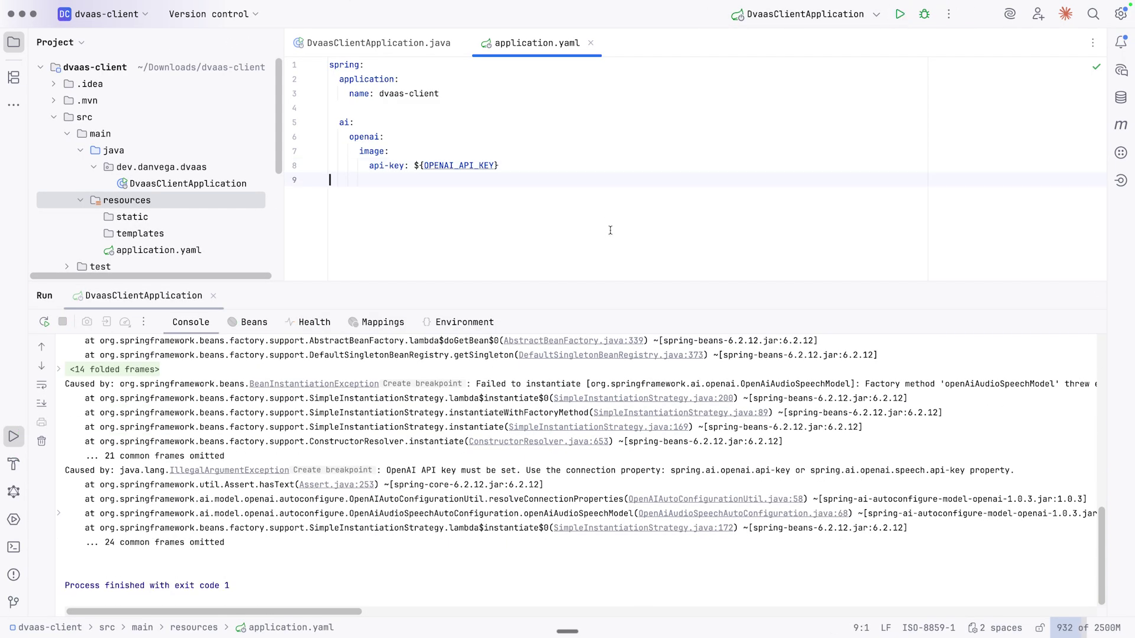
left_click(493, 137)
left_click_drag(330, 180, 315, 127)
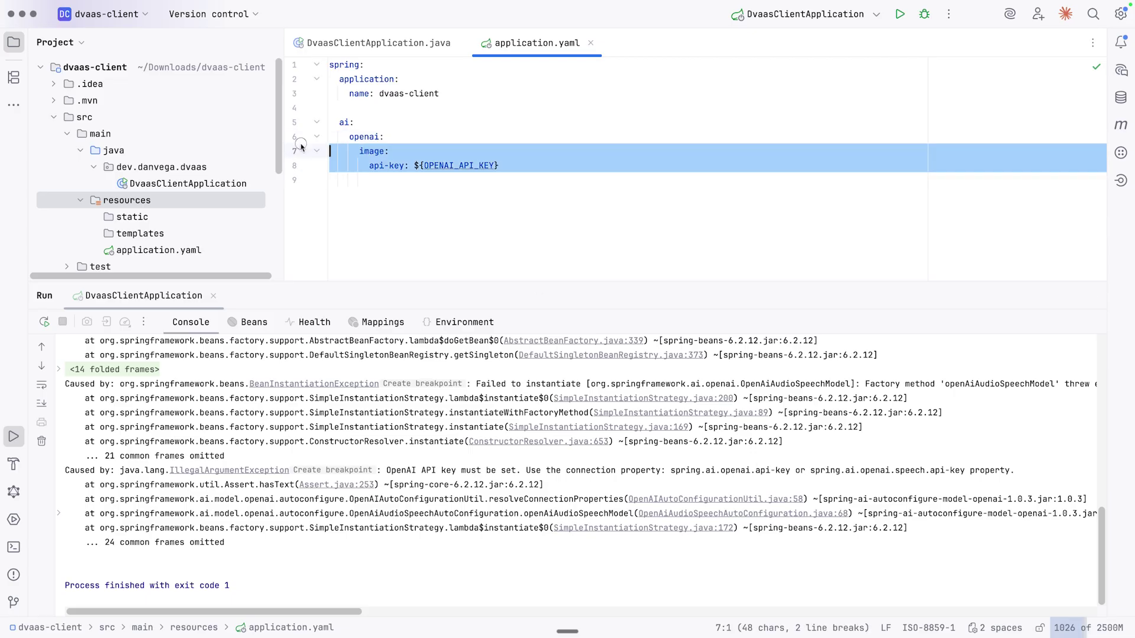
key("BackSpace")
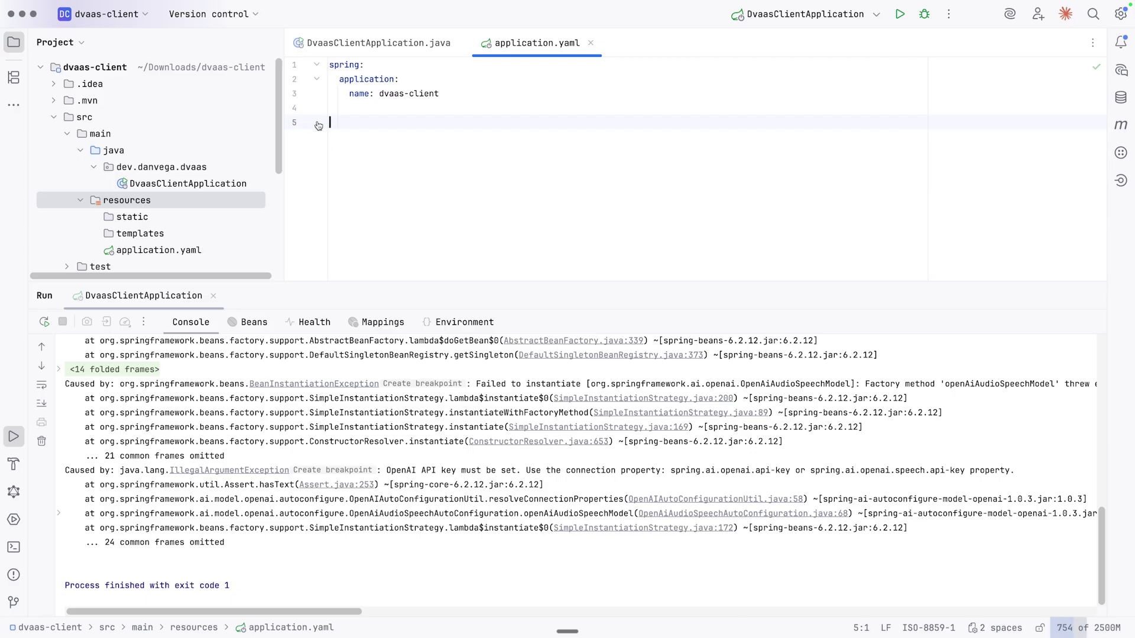
type("oe")
Step: Add spring.ai.openai.api-key: ${OPENAI_API_KEY} and restart the application
key("BackSpace")
type("penai")
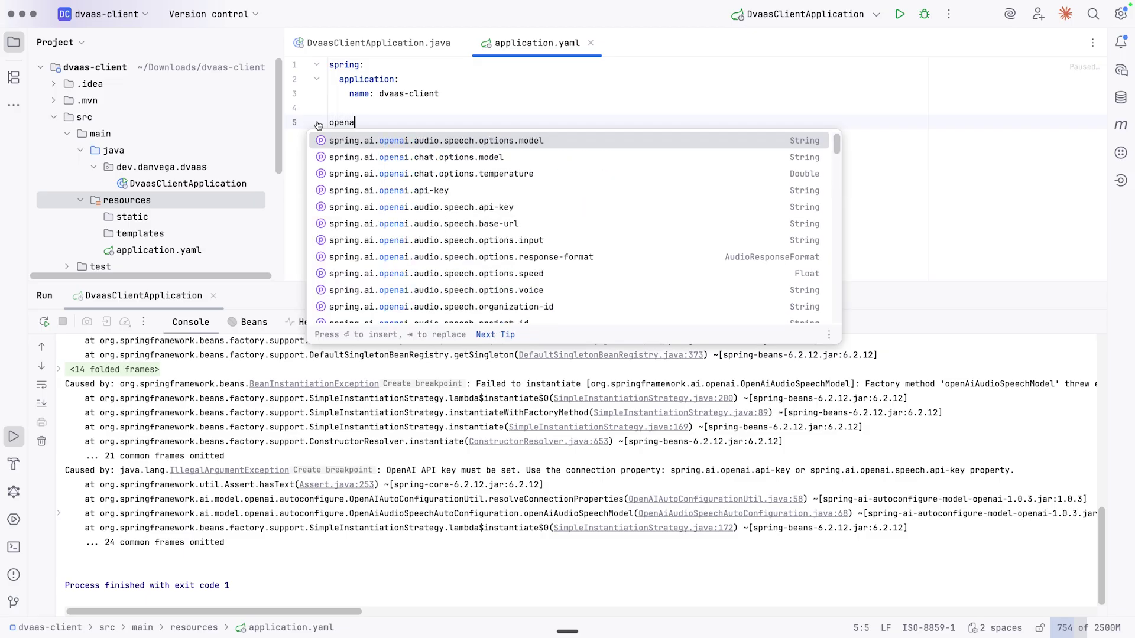
key("Down")
key("Down")
key("Down")
key("Return")
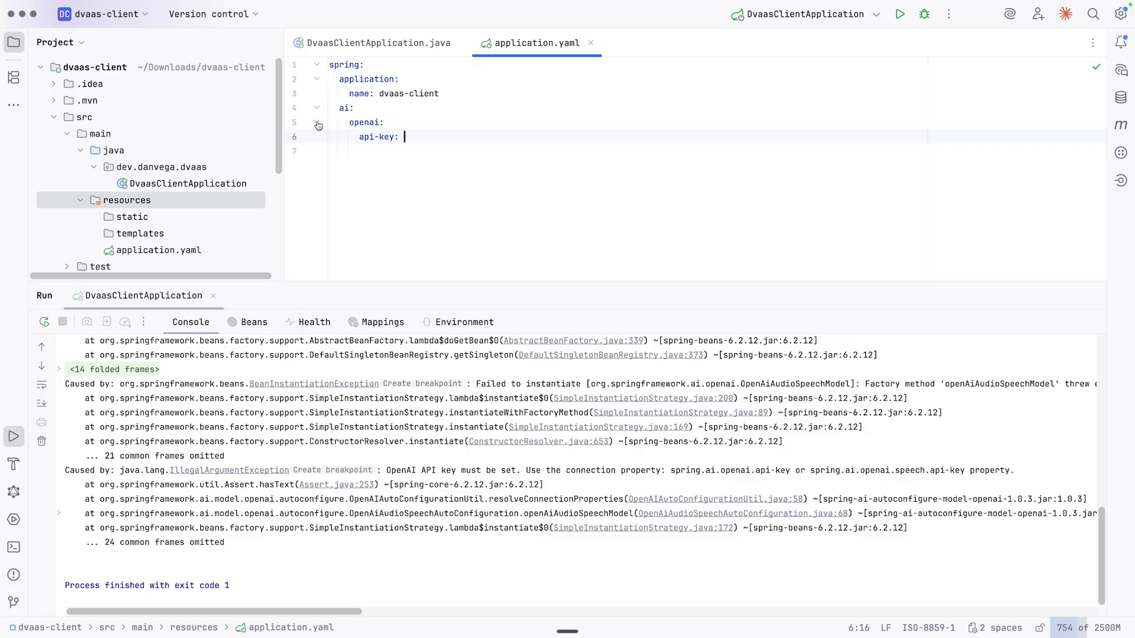
type("${OP")
type("A")
key("BackSpace")
type("ENA")
type("I_API")
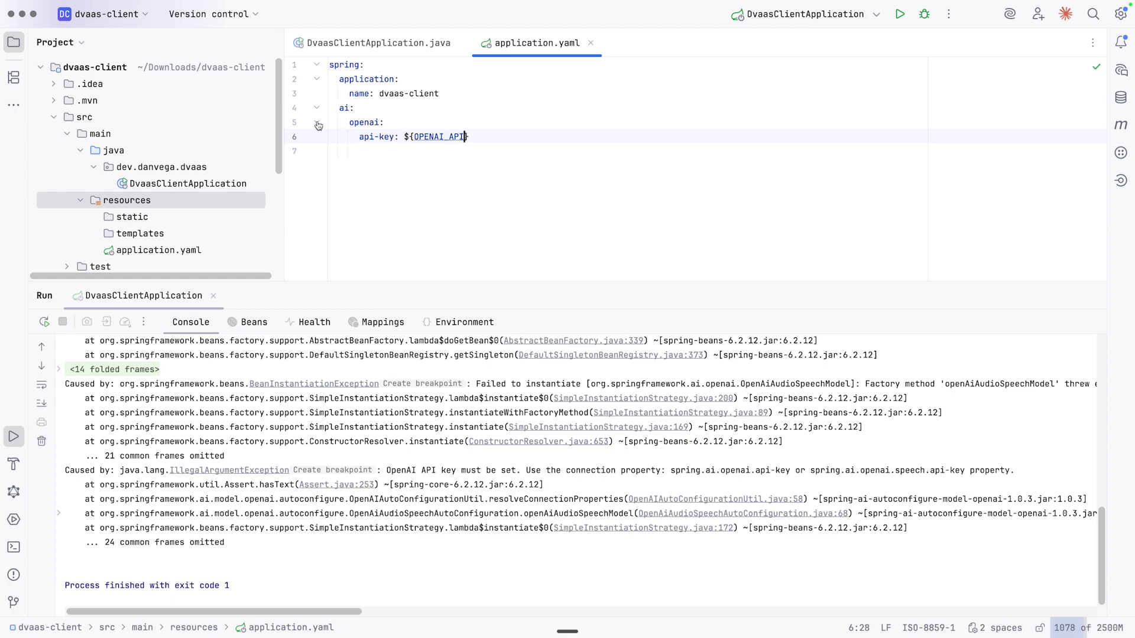
type("_KEY")
key("ctrl+r")
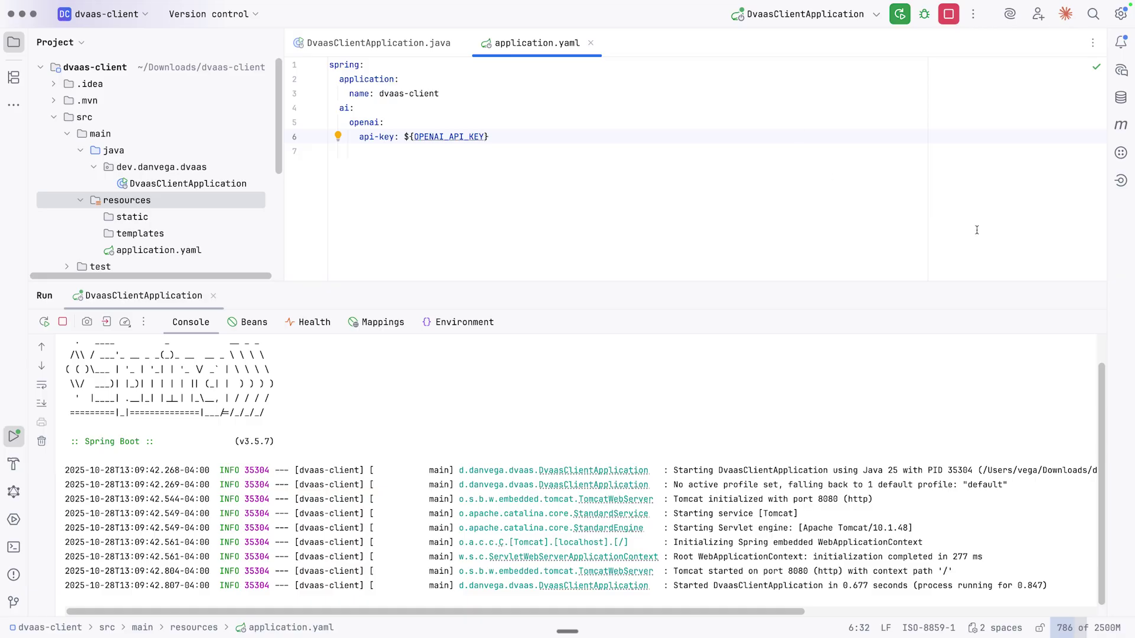
Step: Close the run output once the app runs on port 8080, then reselect application.yaml
left_click(1091, 295)
left_click(519, 191)
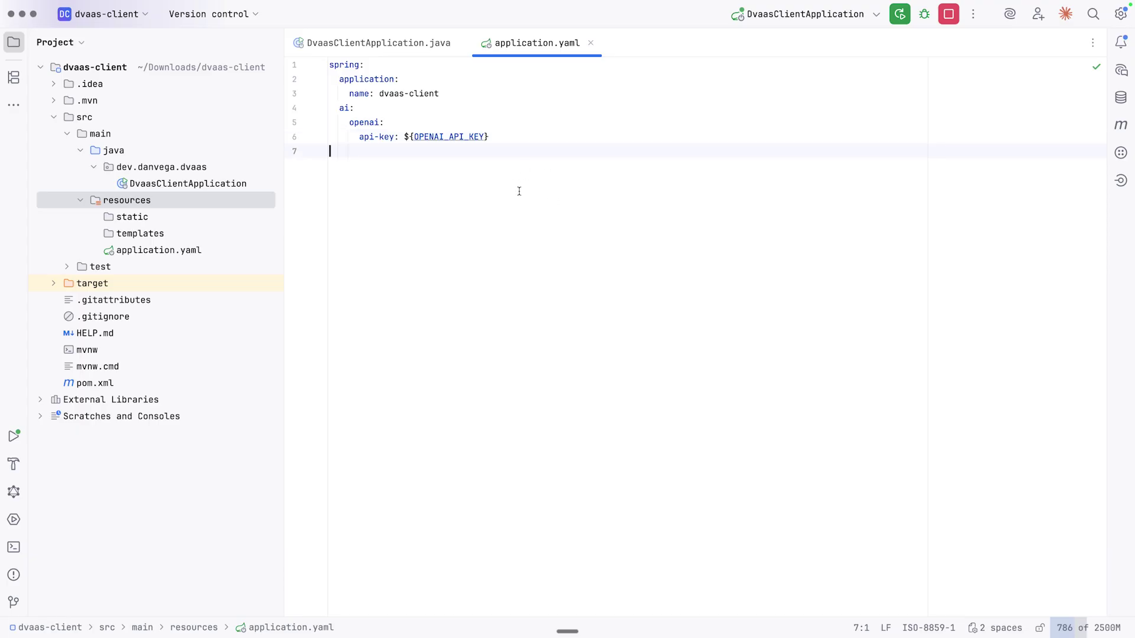
double_click(175, 252)
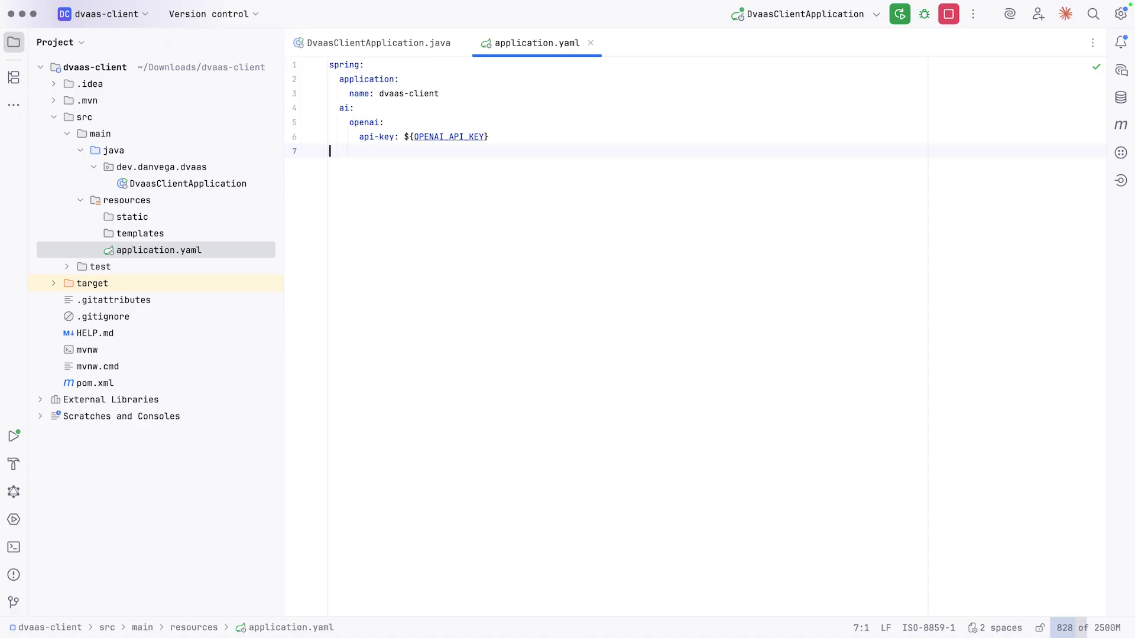
key("super+Tab")
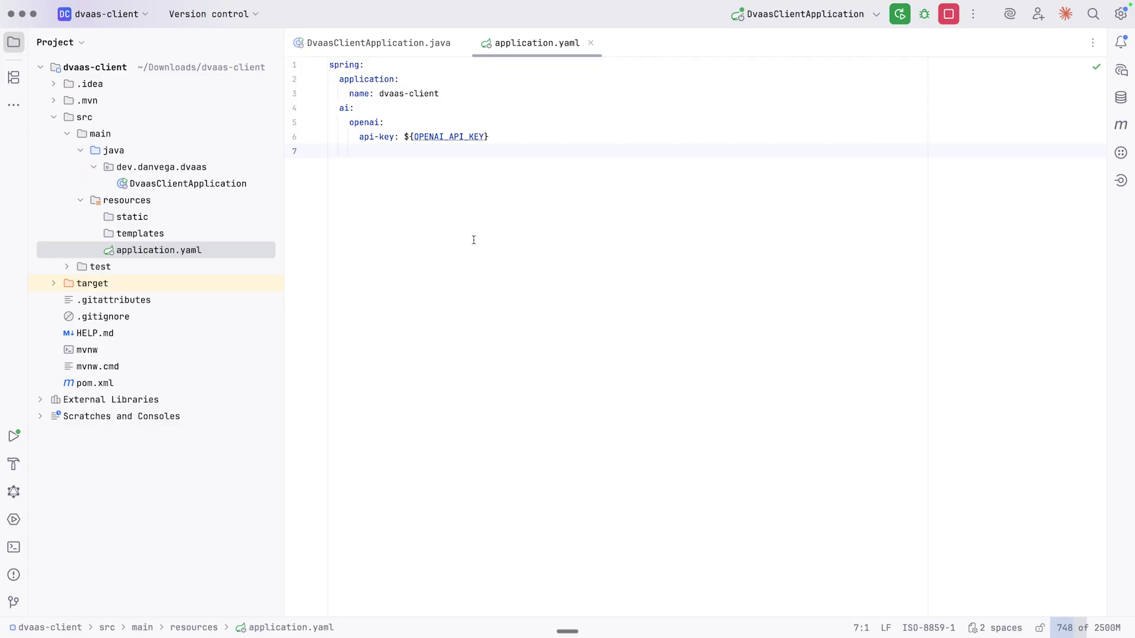
Step: Add spring.ai.mcp.client with name dvaas-mcp-client and version 0.0.1
left_click(563, 151)
key("Return")
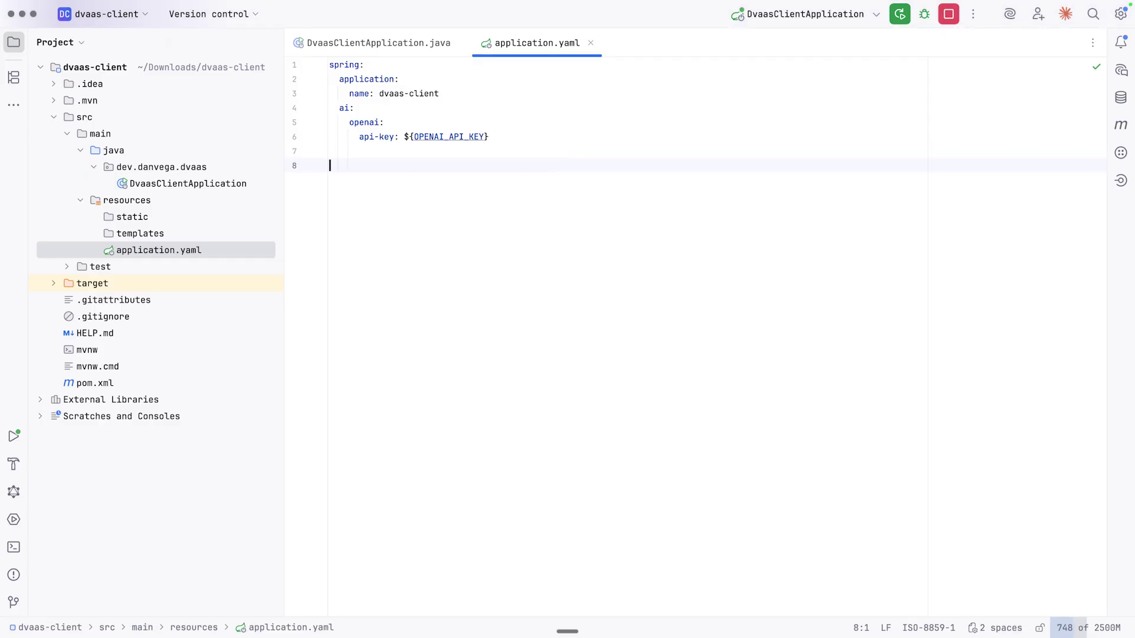
type("mcp")
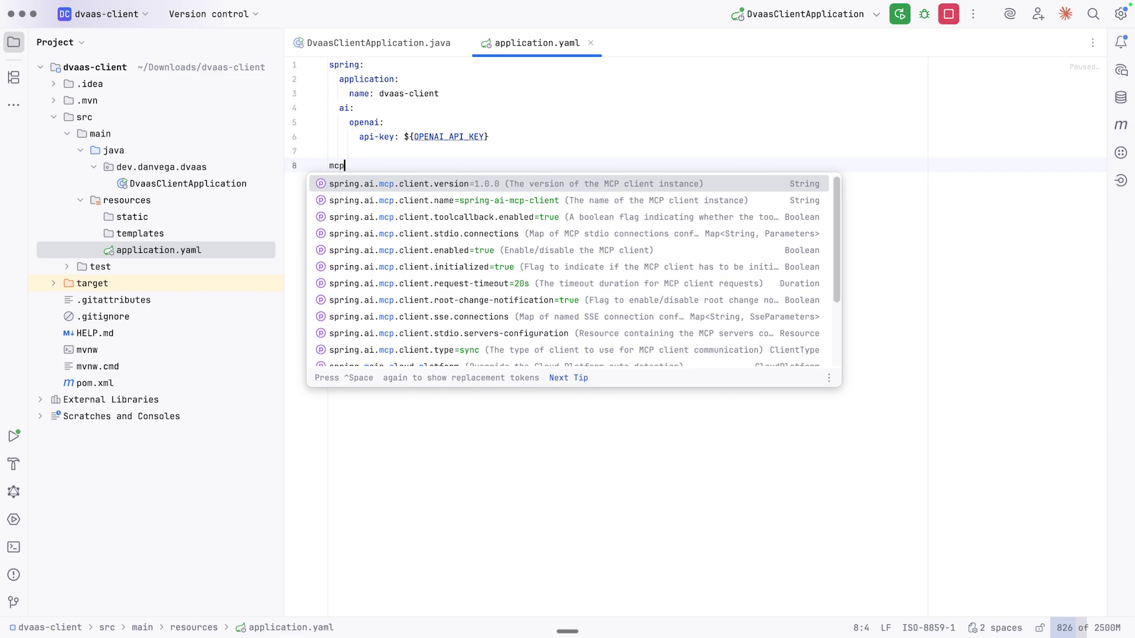
type("na")
key("Return")
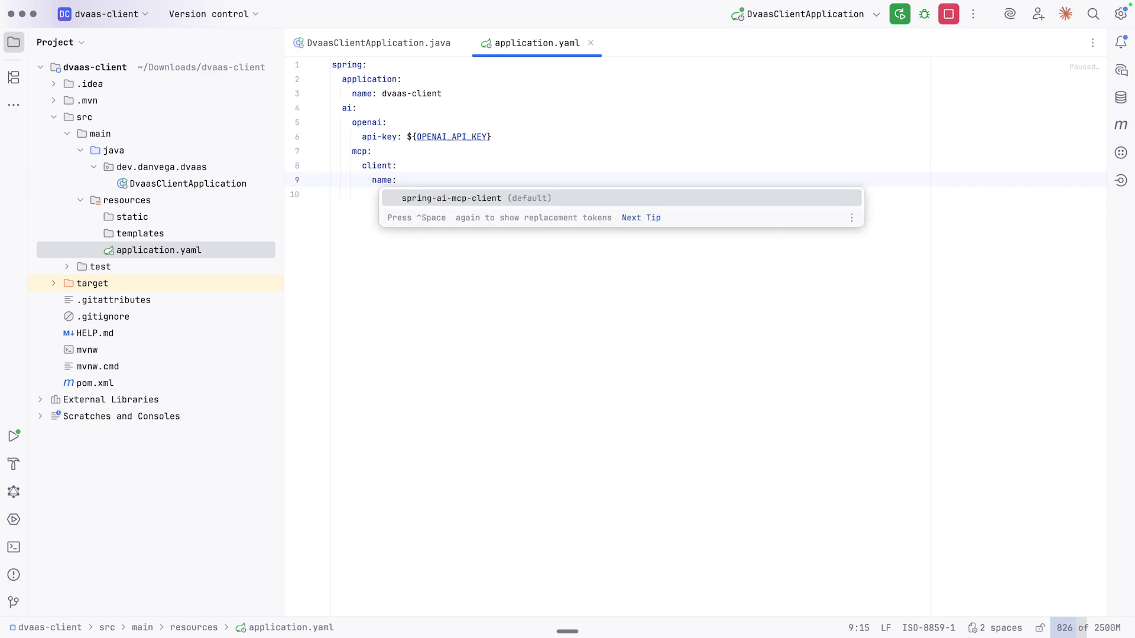
type("dva")
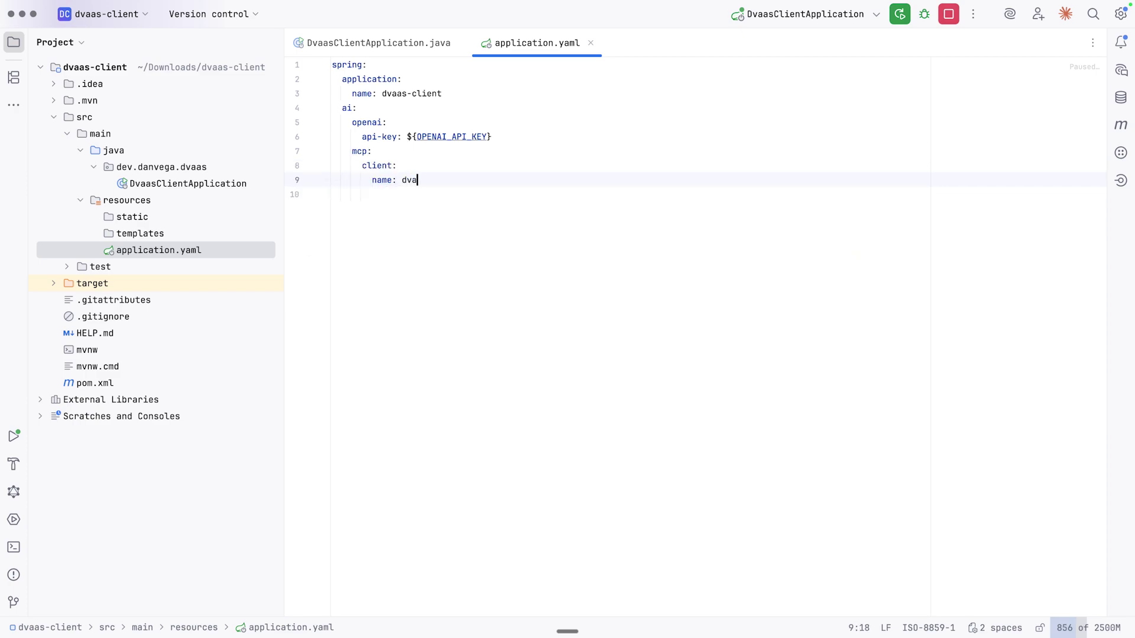
type("as-c")
type("cp-client")
key("Return")
type("ver")
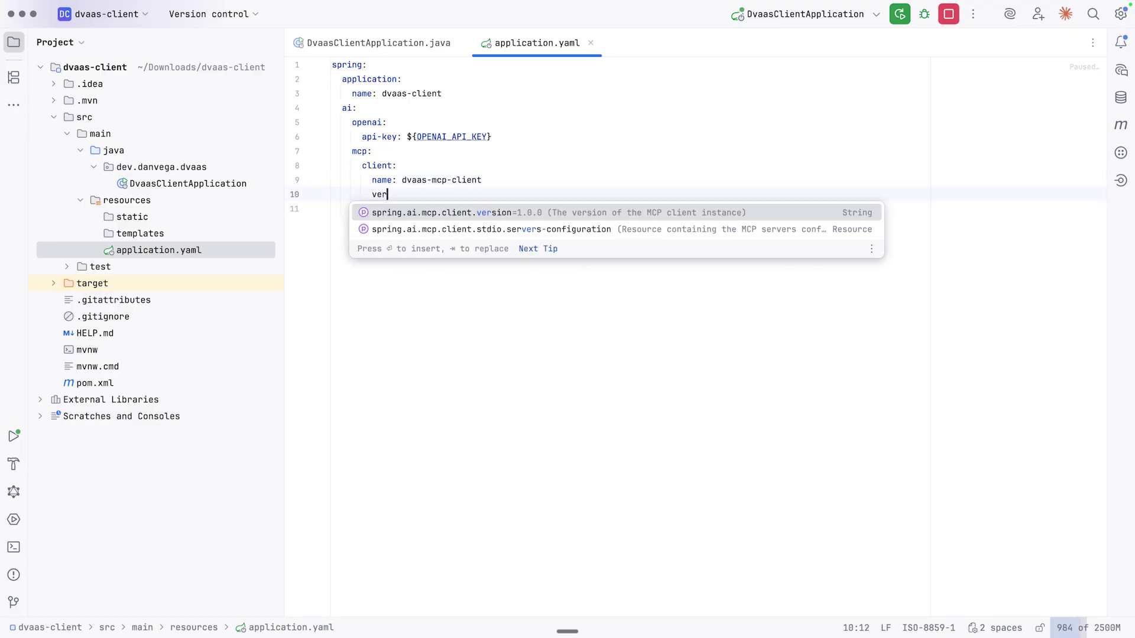
key("Return")
type("0.")
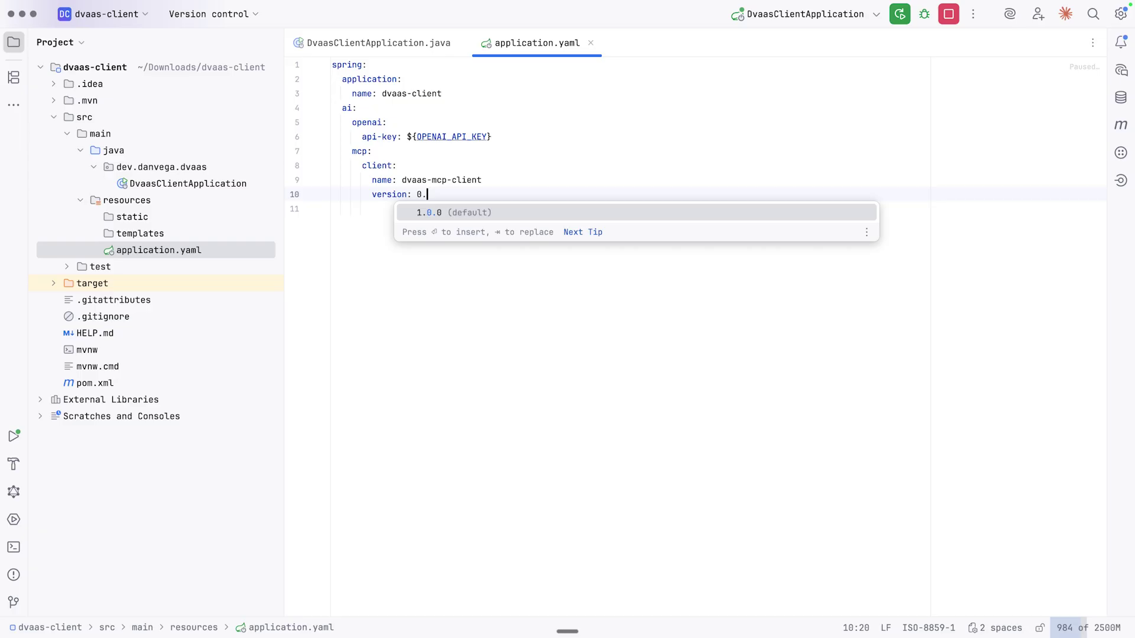
type("1.1")
key("BackSpace")
key("BackSpace")
key("BackSpace")
type("0.")
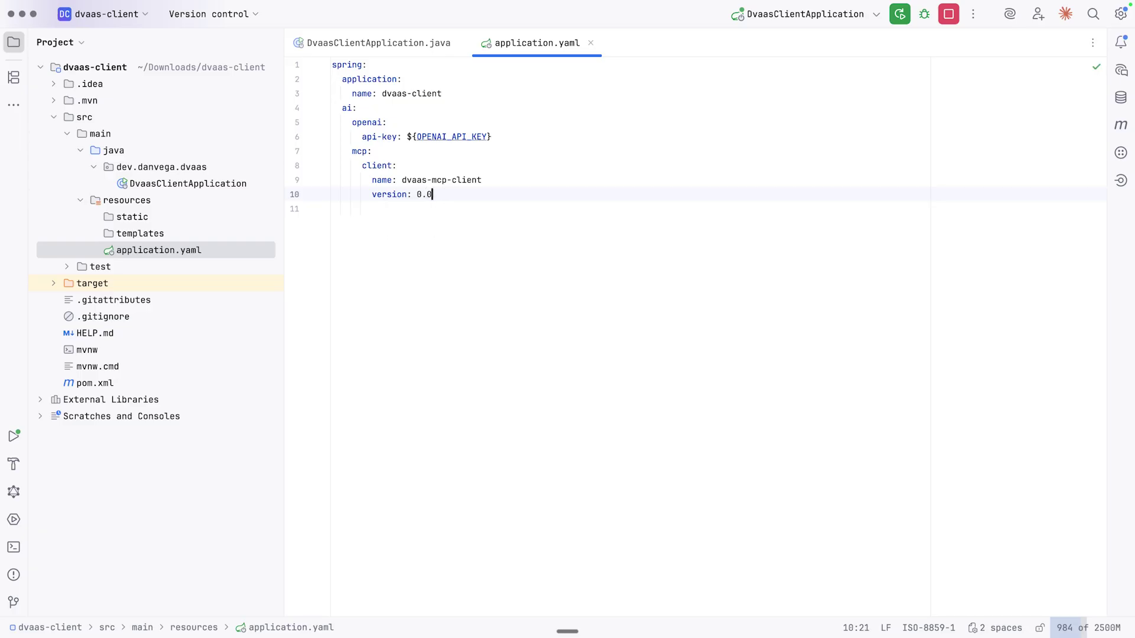
type("1")
key("Return")
key("Return")
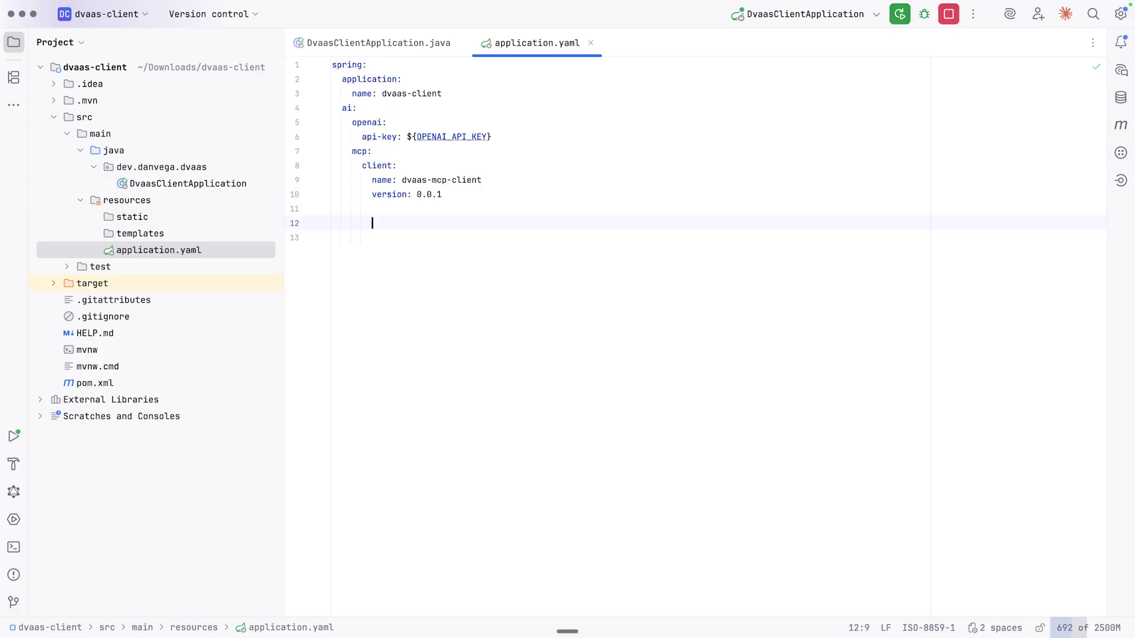
key("BackSpace")
key("BackSpace")
key("BackSpace")
type("too")
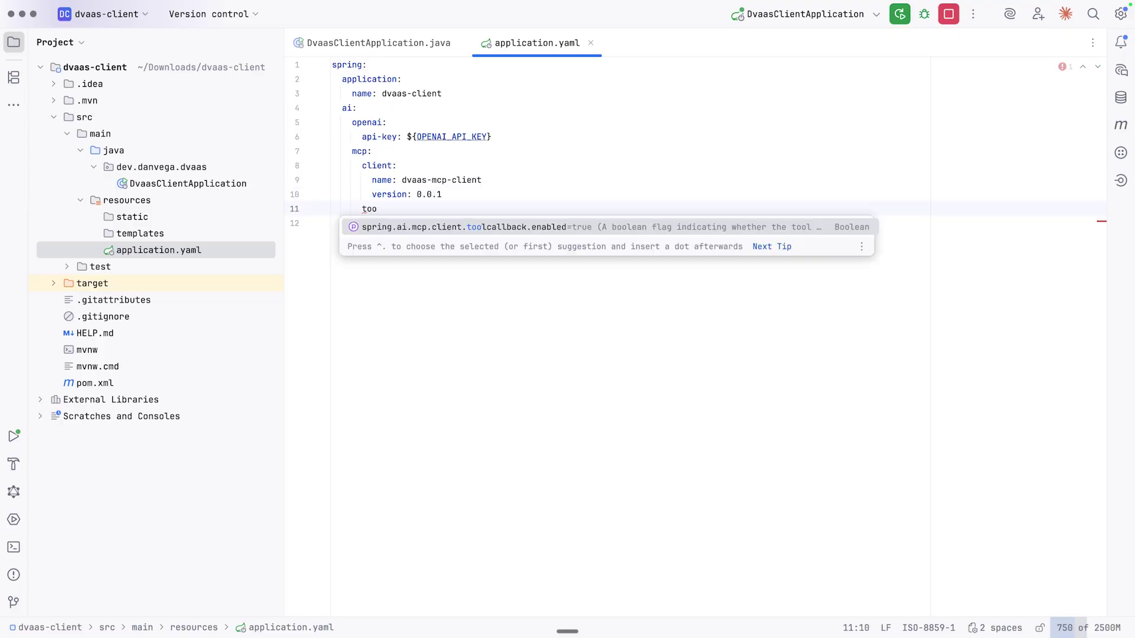
Step: Enable MCP tool callbacks and remove the stray half-written stream key
key("Return")
type("t")
key("Return")
key("Return")
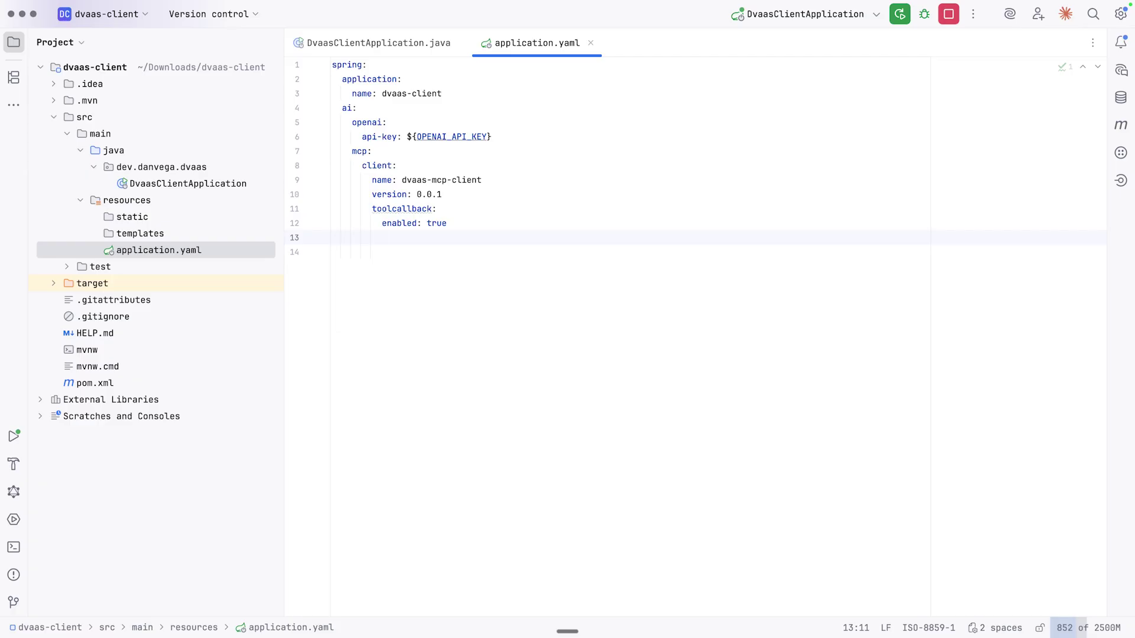
type("enab")
key("BackSpace")
key("BackSpace")
key("BackSpace")
key("BackSpace")
type("s")
key("BackSpace")
key("Tab")
type("stre")
key("BackSpace")
key("BackSpace")
key("BackSpace")
key("BackSpace")
key("BackSpace")
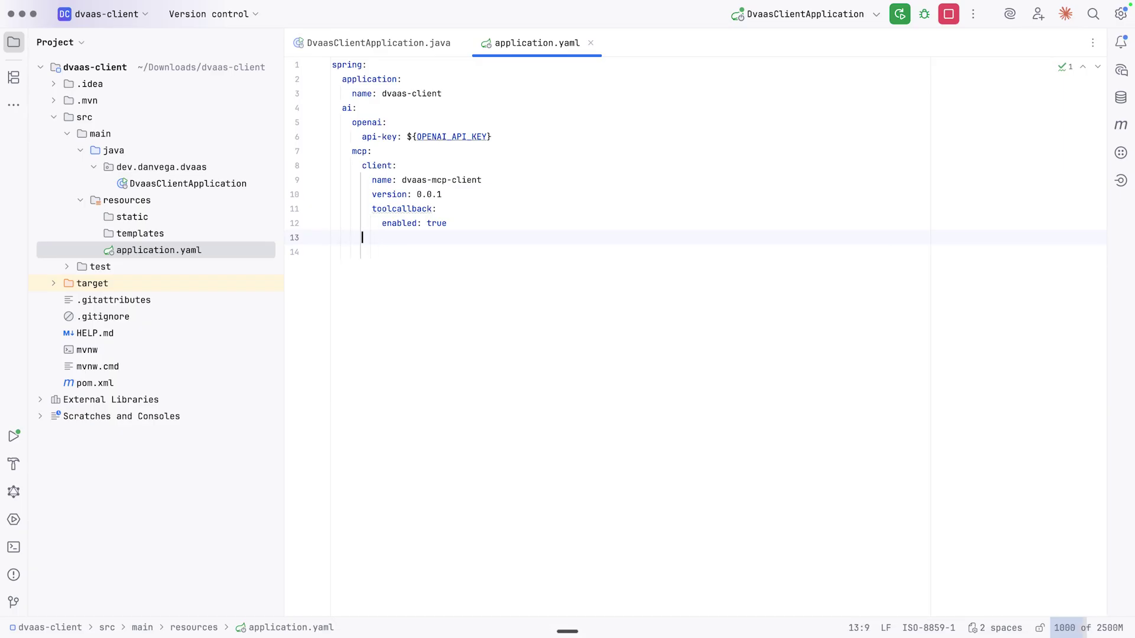
type("stre")
key("BackSpace")
key("BackSpace")
type("stre")
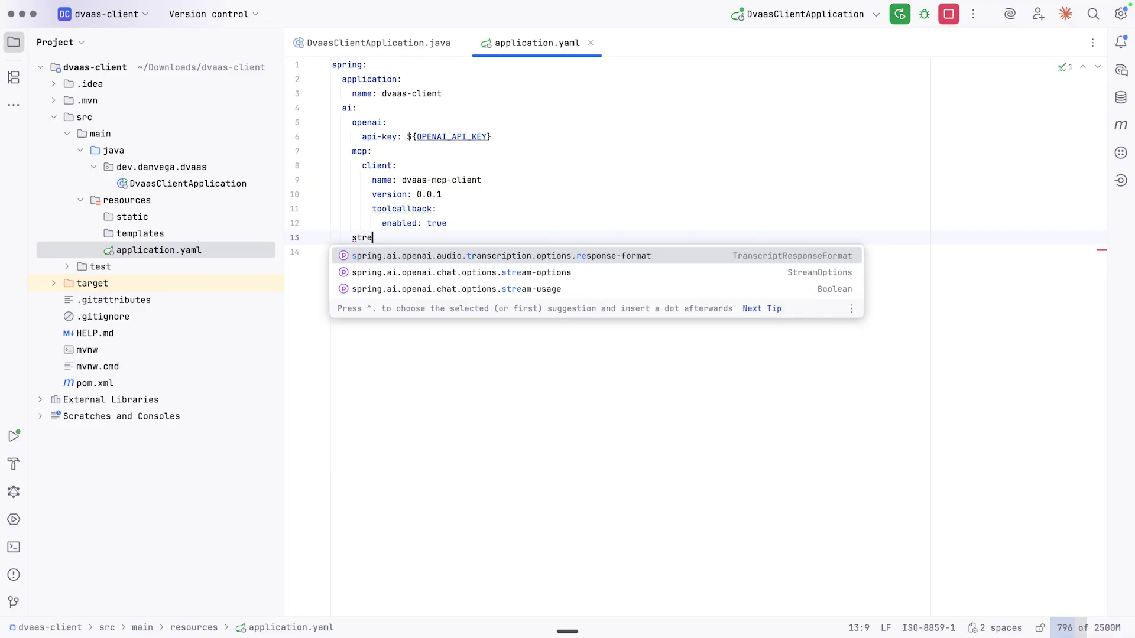
type("am")
key("Escape")
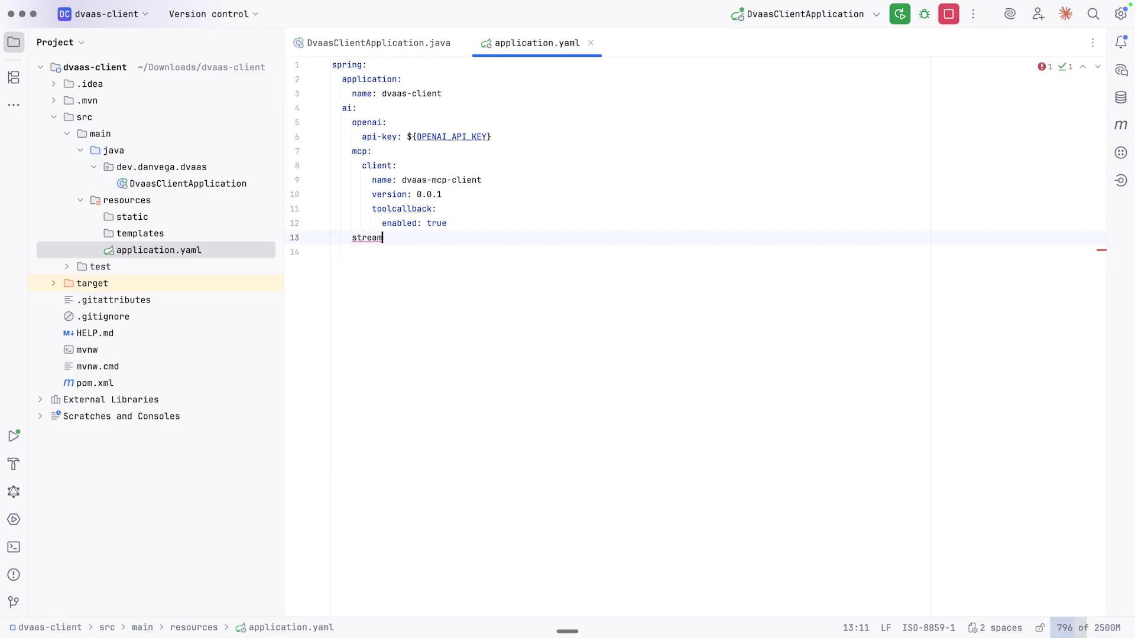
key("alt+shift+Left")
key("BackSpace")
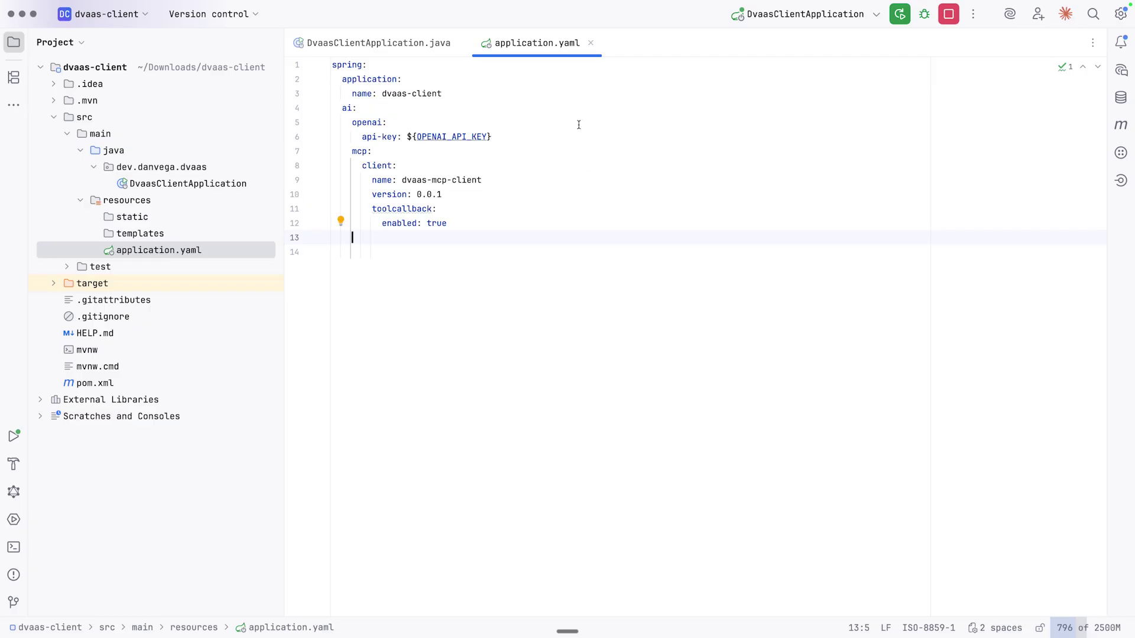
Step: Set spring-ai.version to 1.1.0-M3 in pom.xml
double_click(95, 383)
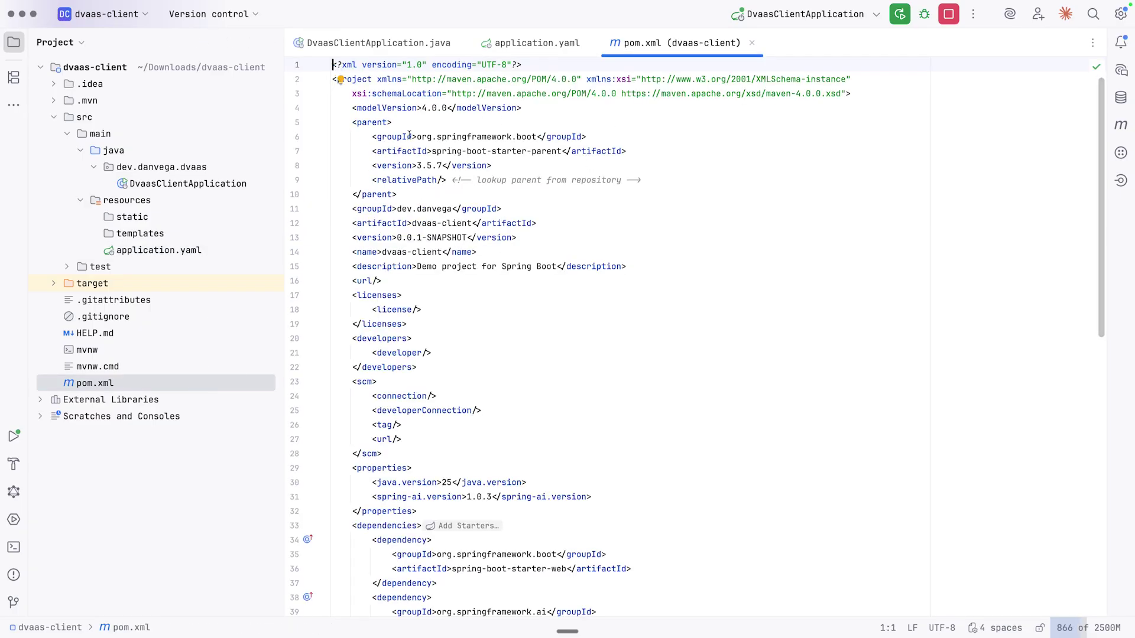
scroll(460, 232, "down", 2)
scroll(461, 283, "down", 3)
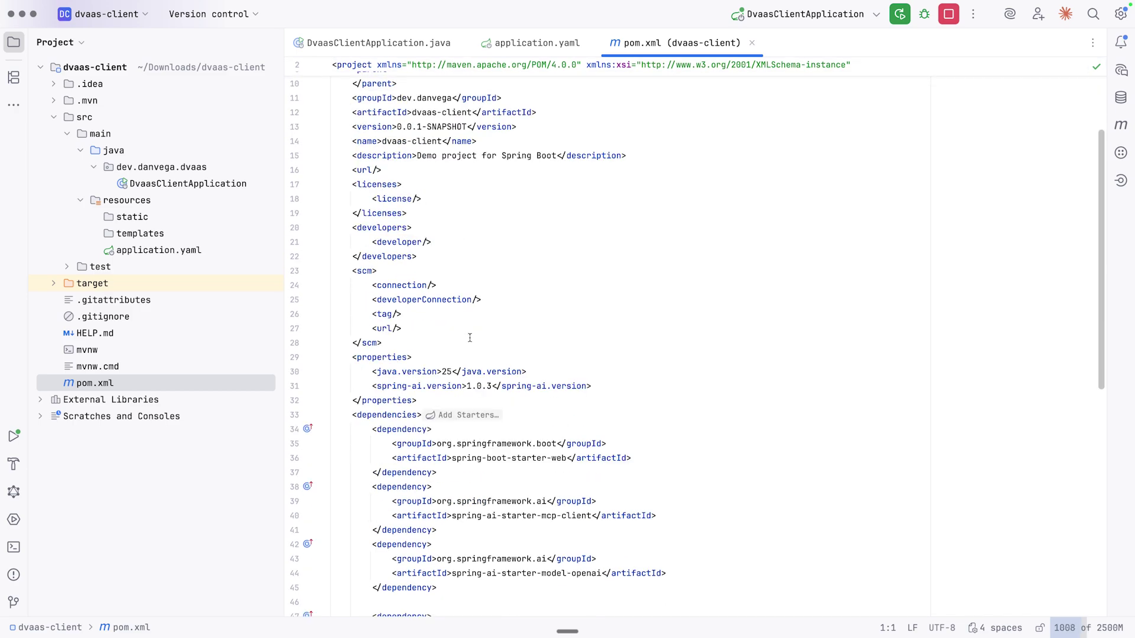
left_click_drag(492, 387, 476, 390)
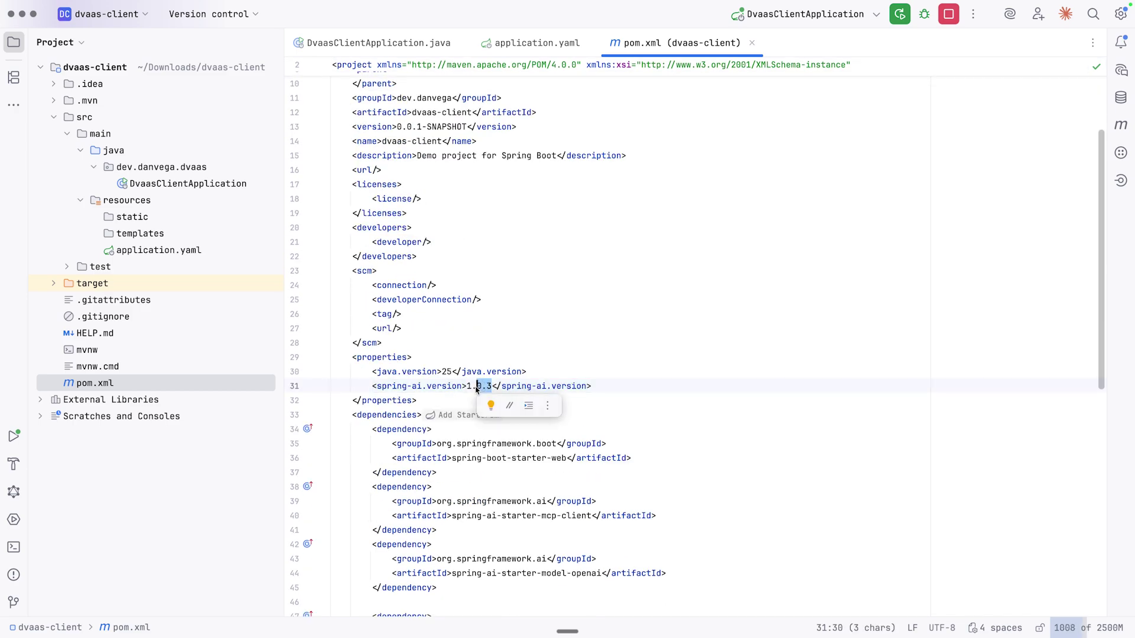
type("1.0")
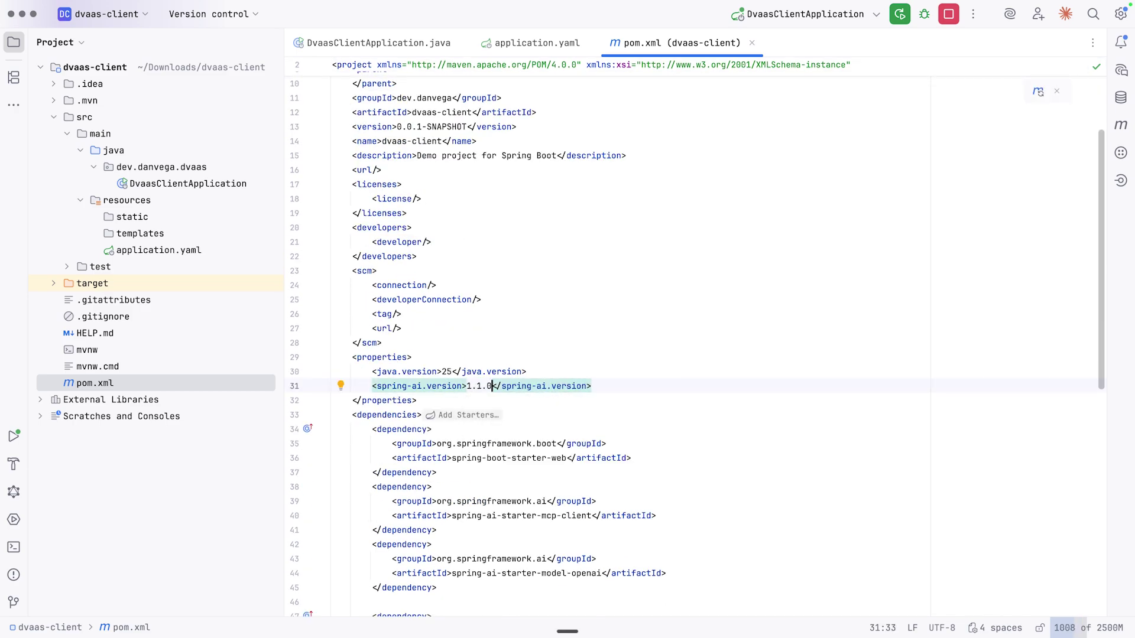
type("-M3")
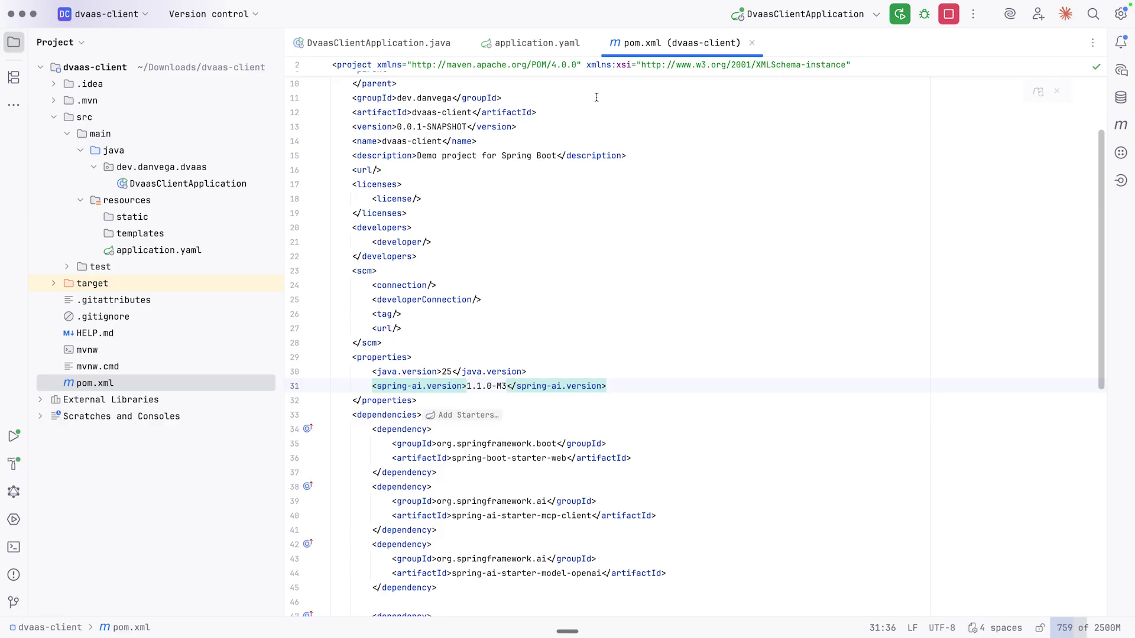
left_click(523, 43)
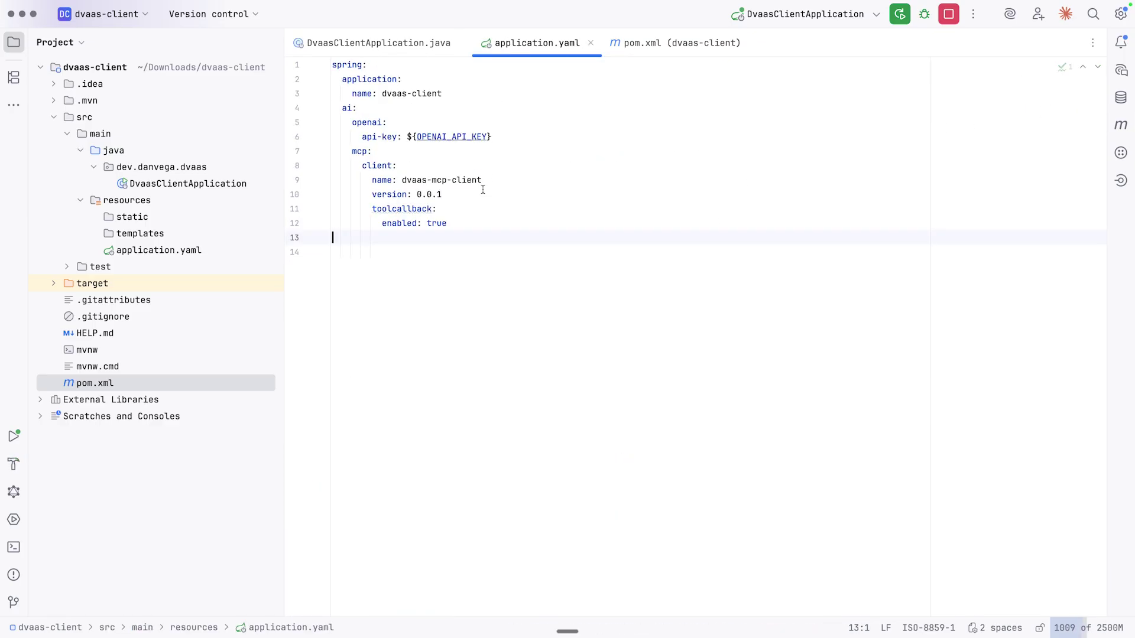
Step: Under mcp.client, add a streamable-http connection named dvaas and start its url entry
key("Tab")
key("Tab")
type("stre")
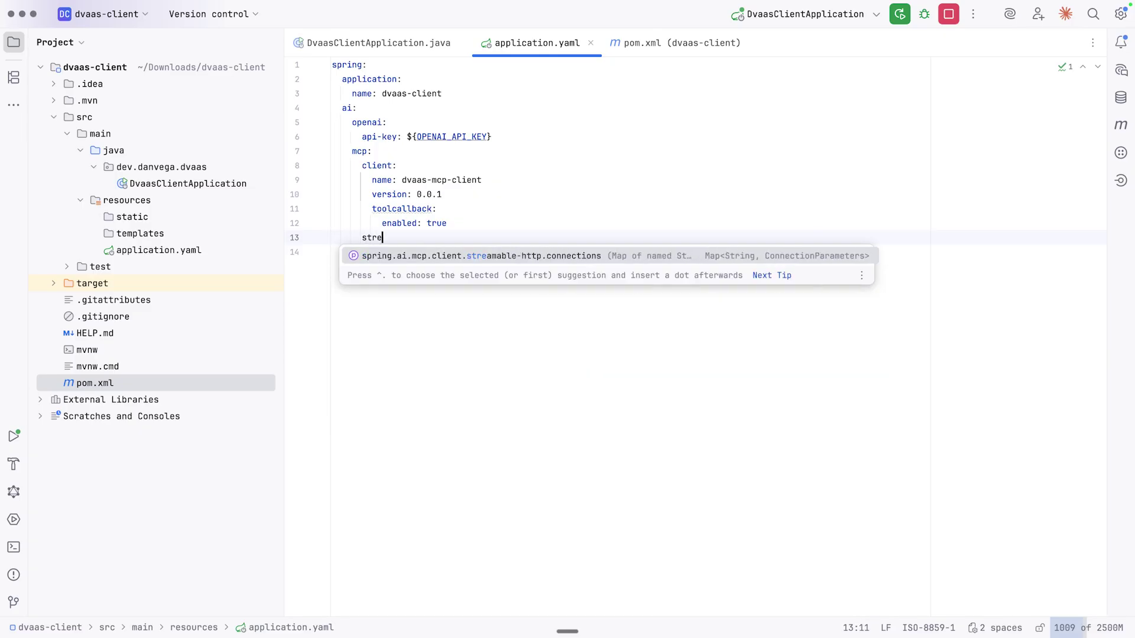
type("am")
key("Return")
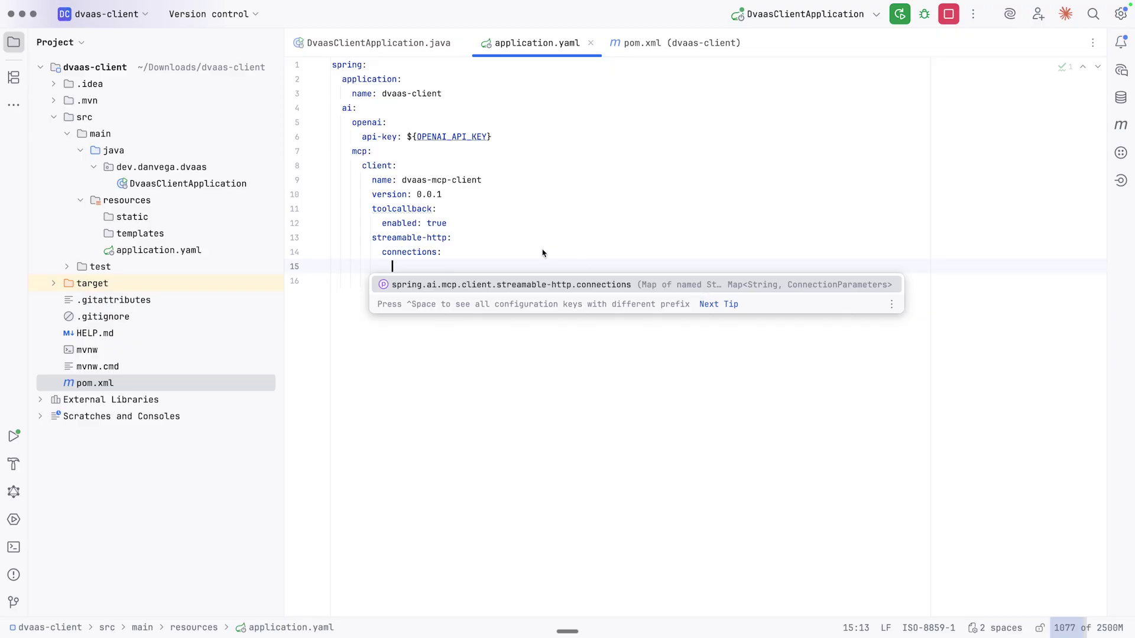
type("dva")
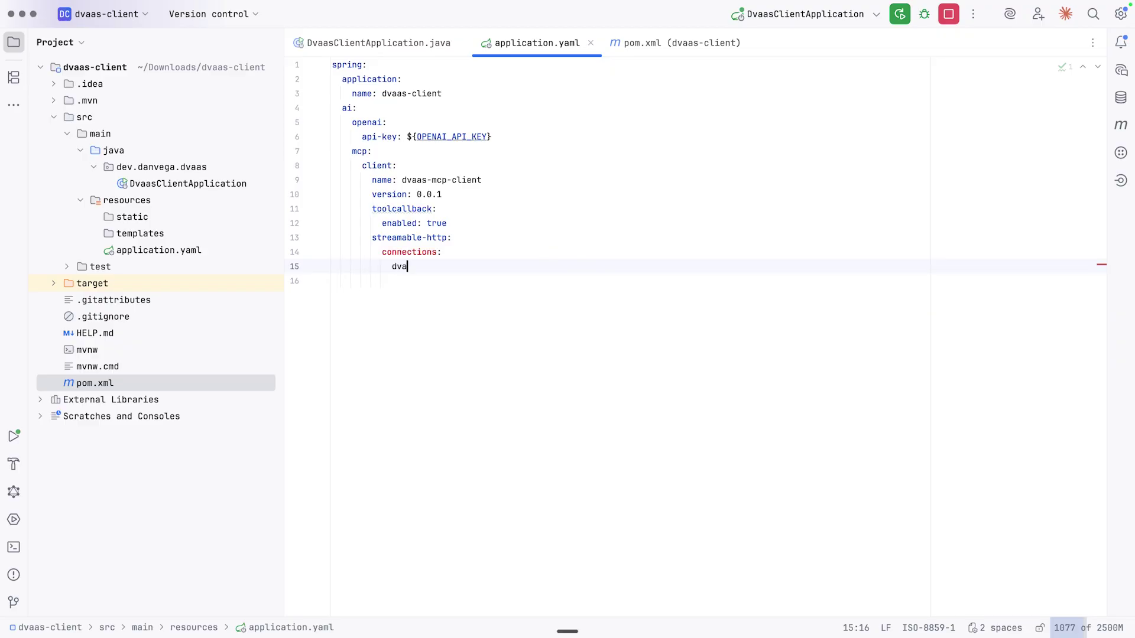
type("as:")
key("Return")
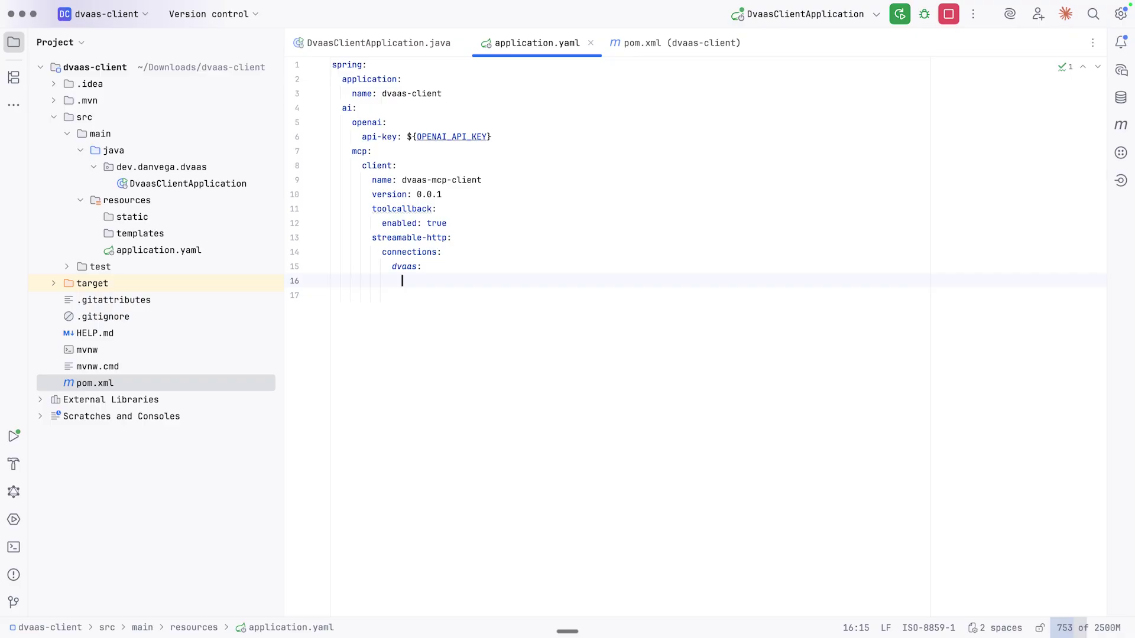
type("url: ")
type("h")
type("ttps:/mcp")
type(".danvega.de")
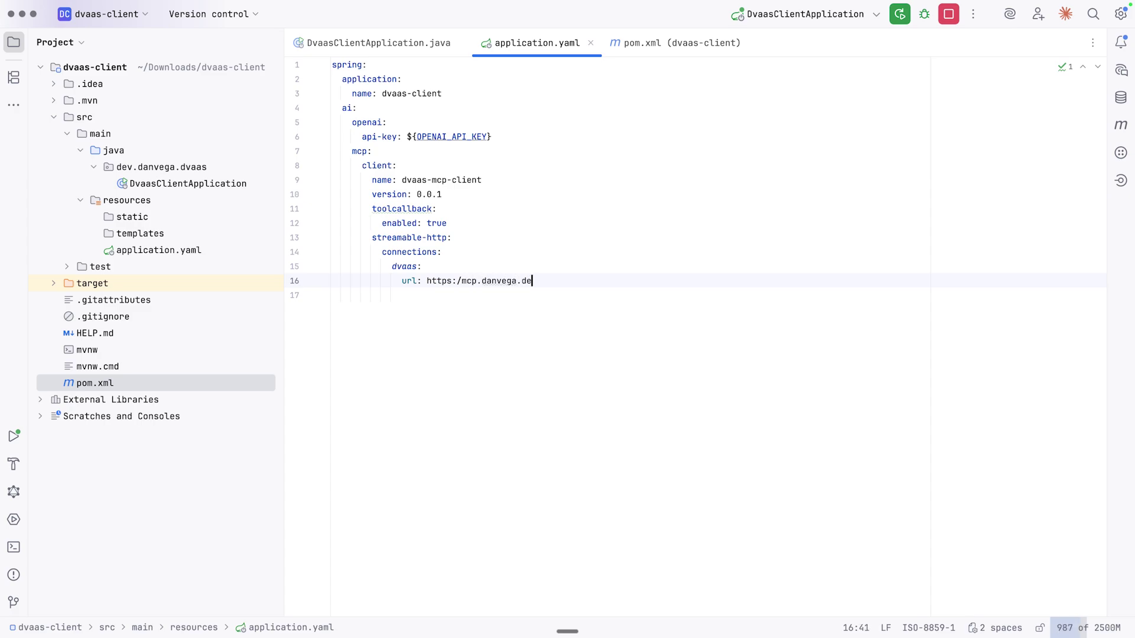
type("v/mcp")
Step: Tidy the streamable-http connection block in application.yaml and remove the stray 'st' line
key("shift+Up")
key("shift+Up")
key("shift+Up")
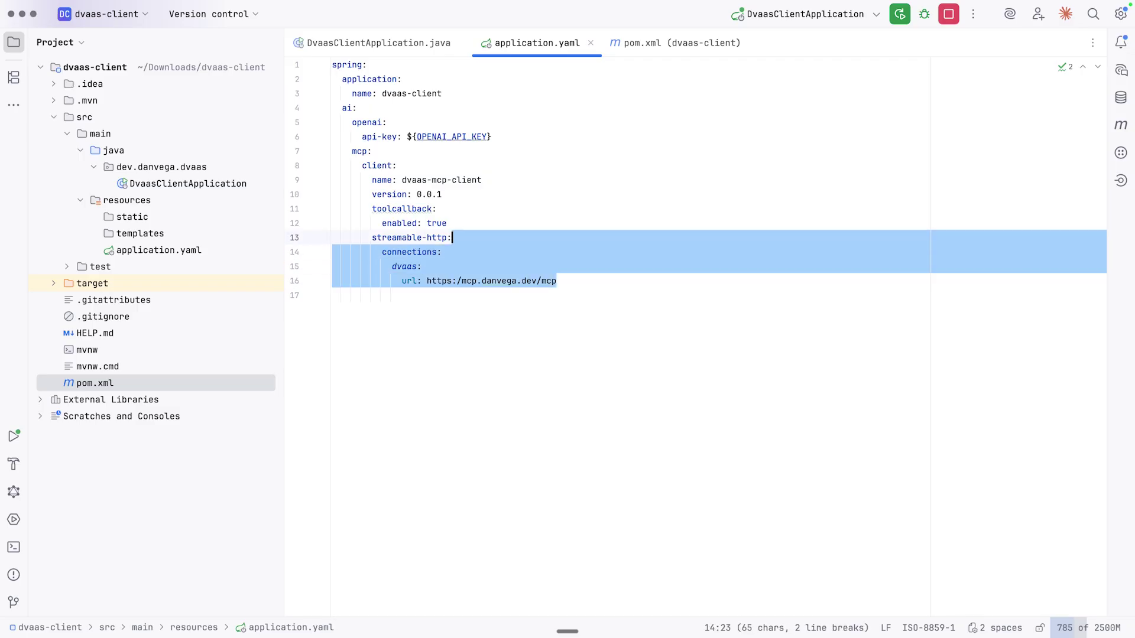
key("Up")
key("Return")
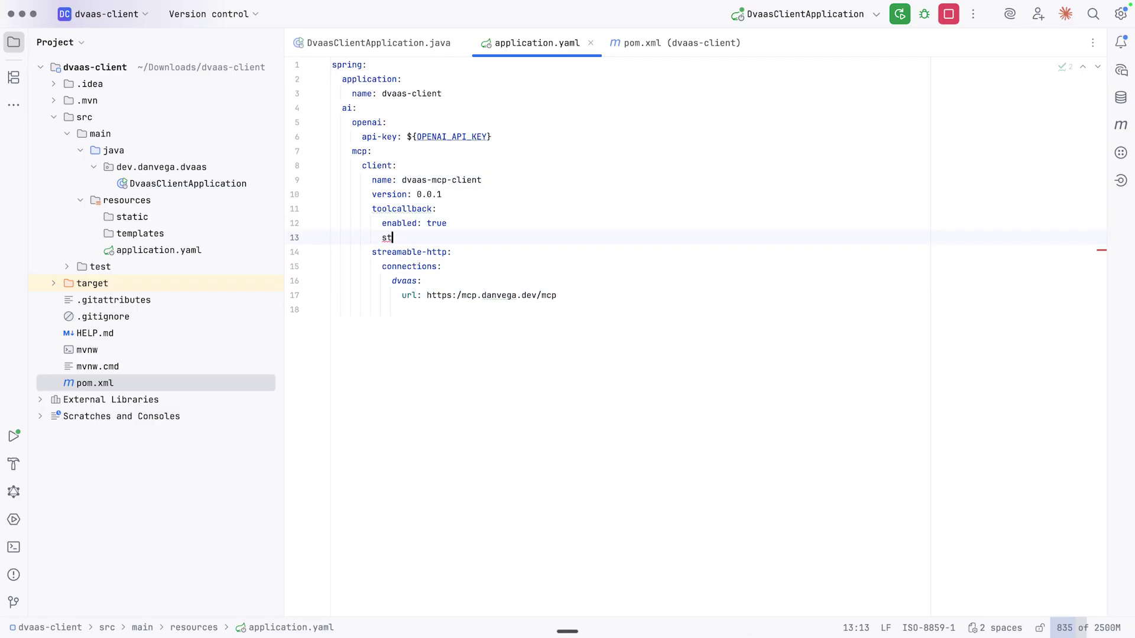
key("BackSpace")
type("st")
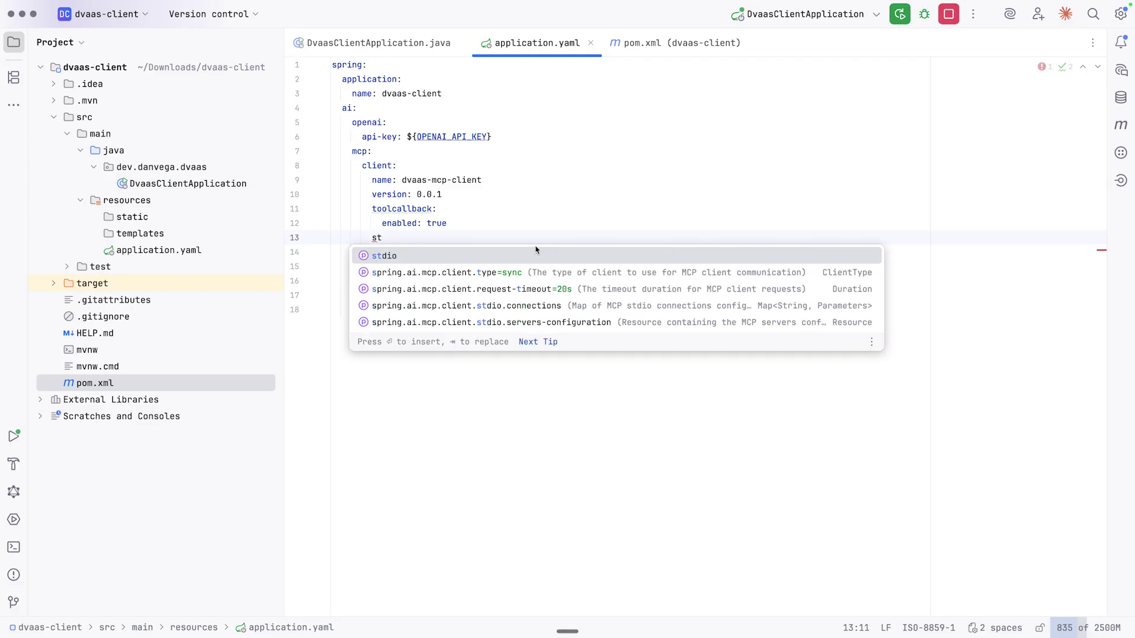
key("BackSpace")
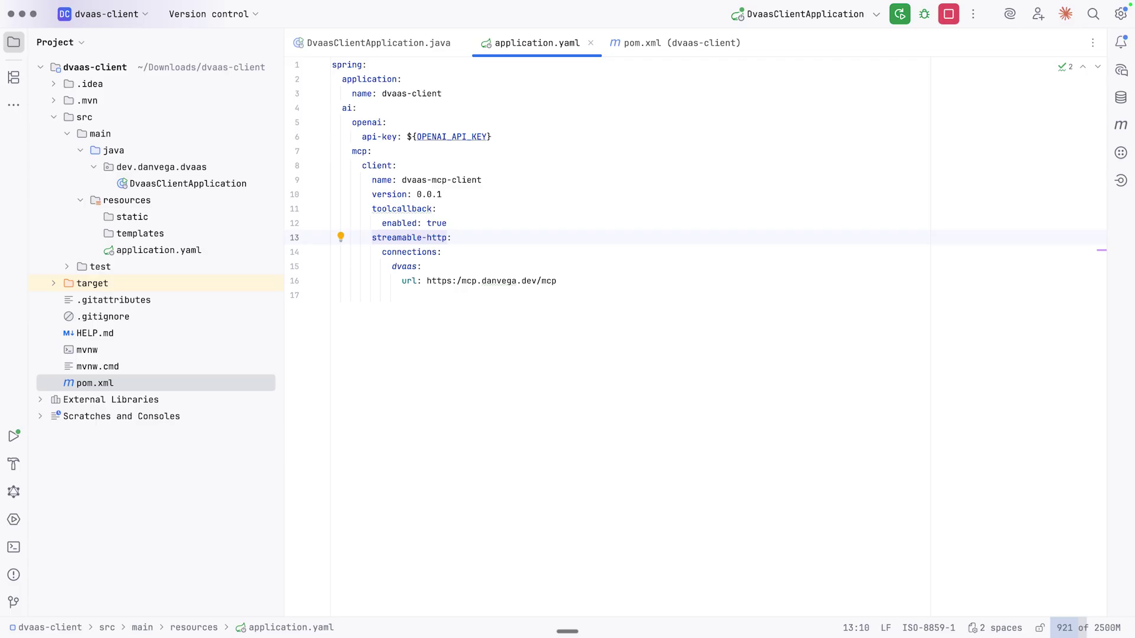
Step: Remove the extra empty line at the end of application.yaml and close the file
key("Down")
key("Down")
key("Down")
key("Down")
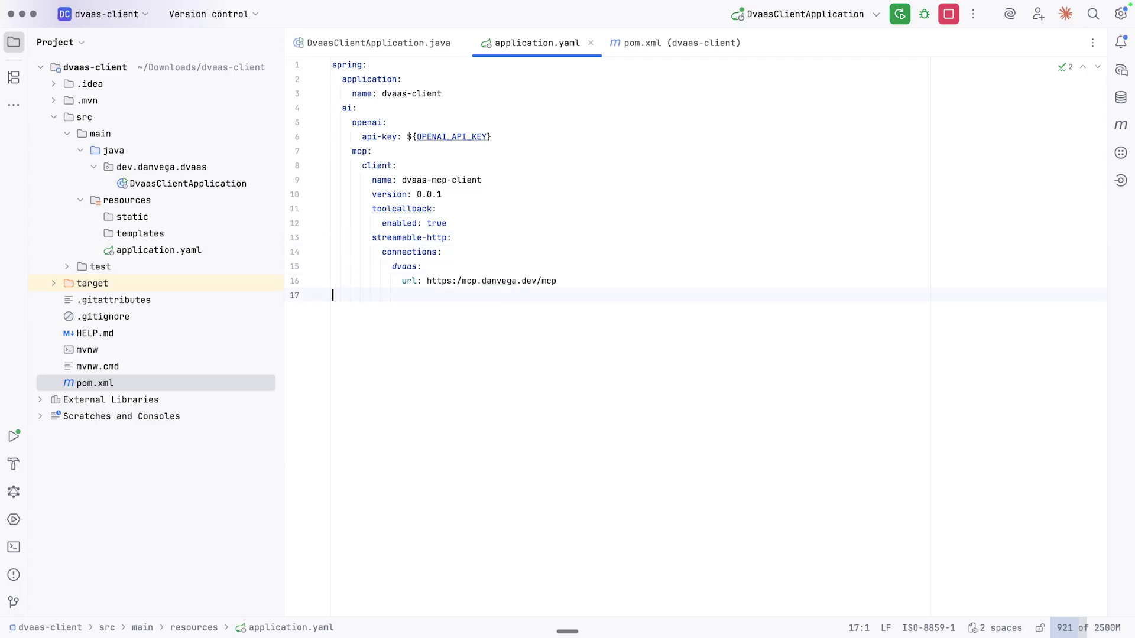
key("Return")
key("ctrl+space")
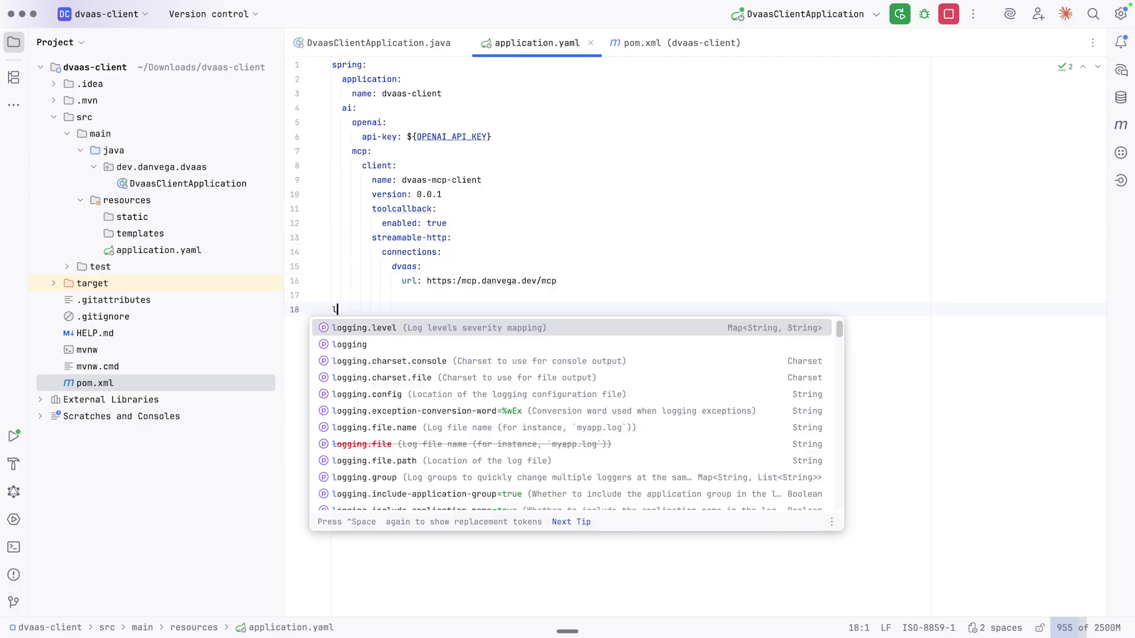
key("Escape")
key("BackSpace")
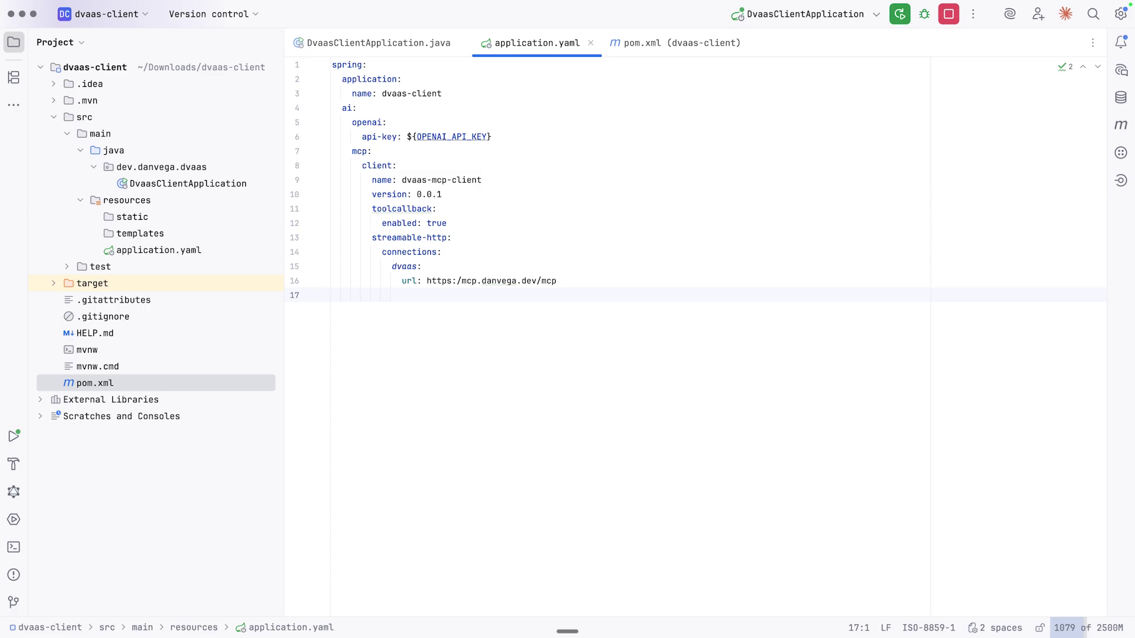
left_click(640, 181)
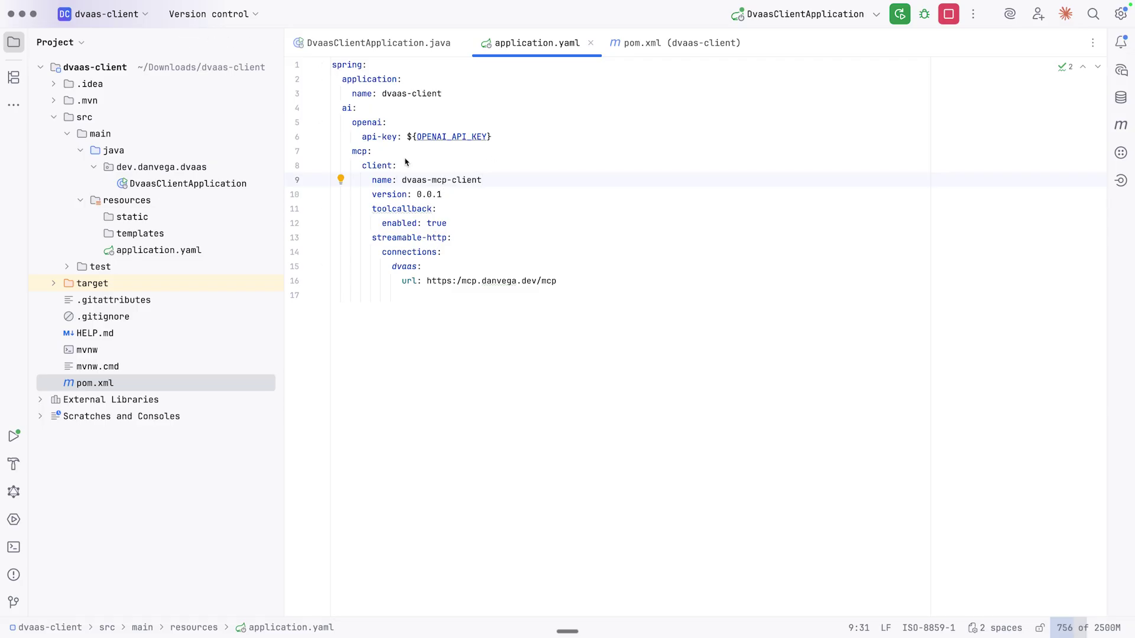
left_click(590, 44)
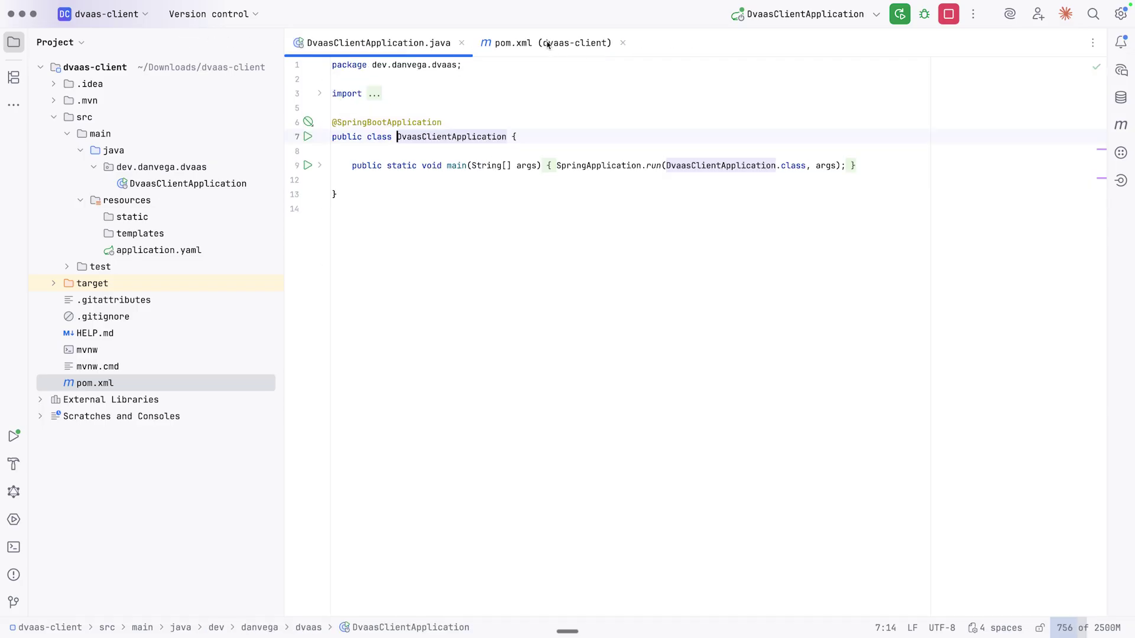
Step: Close pom.xml and start a new Java class in the dev.danvega.dvaas package
left_click(623, 43)
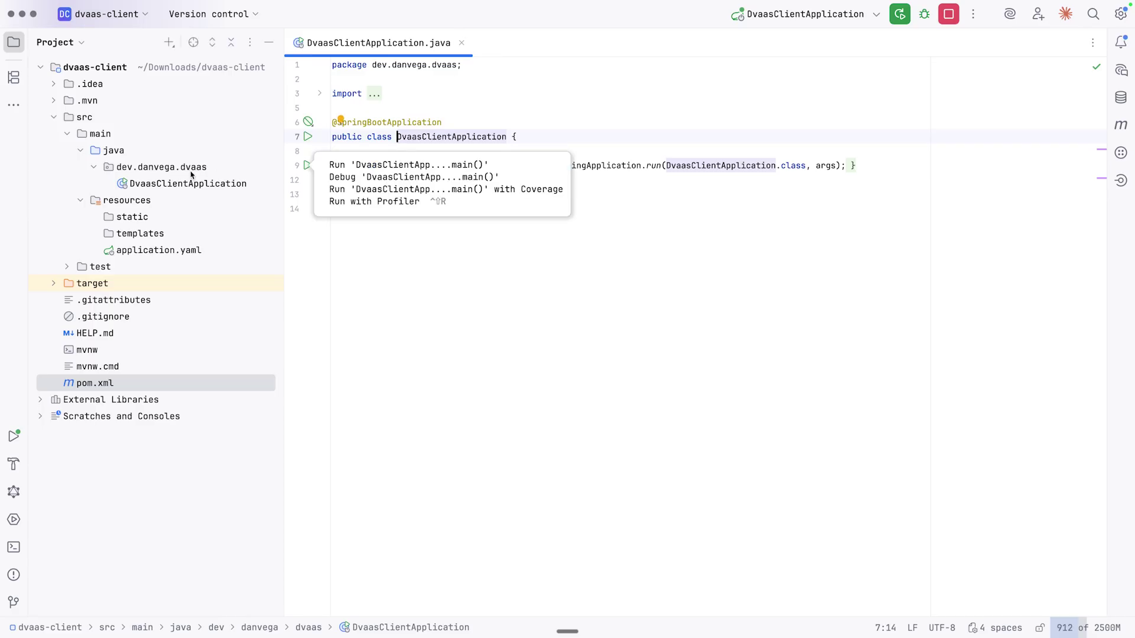
right_click(191, 174)
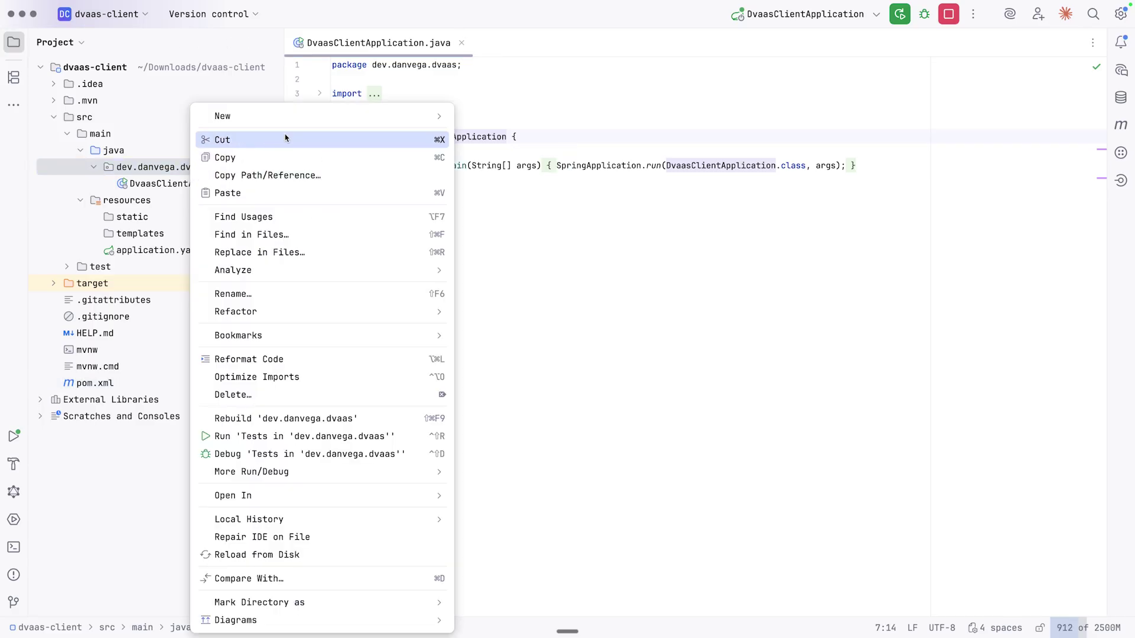
left_click(483, 121)
type("C")
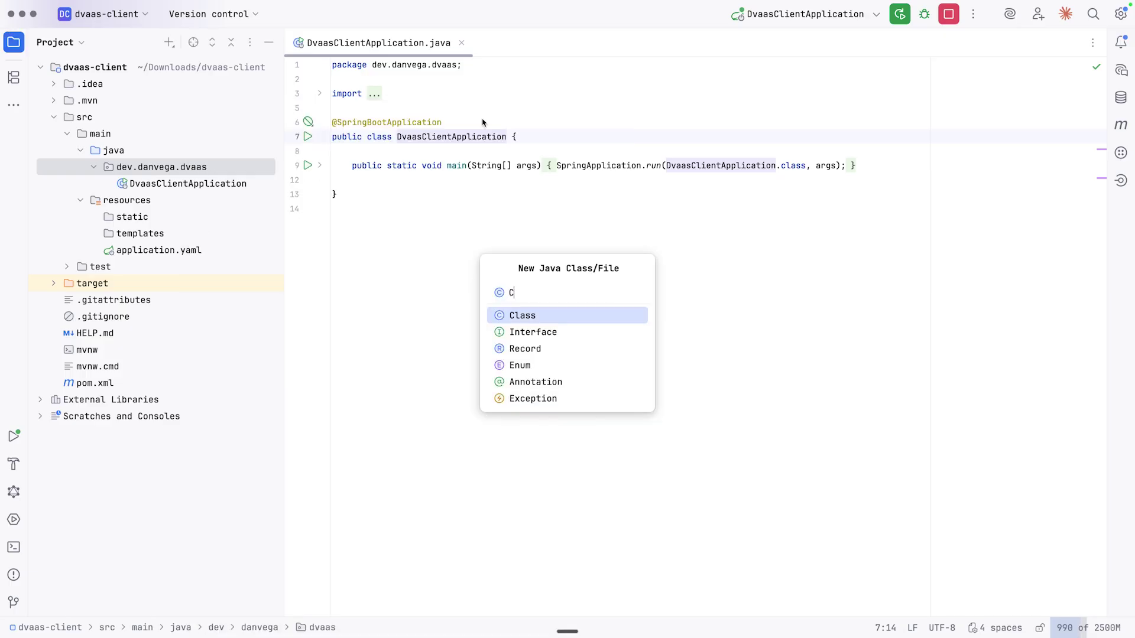
type("hatController")
key("Return")
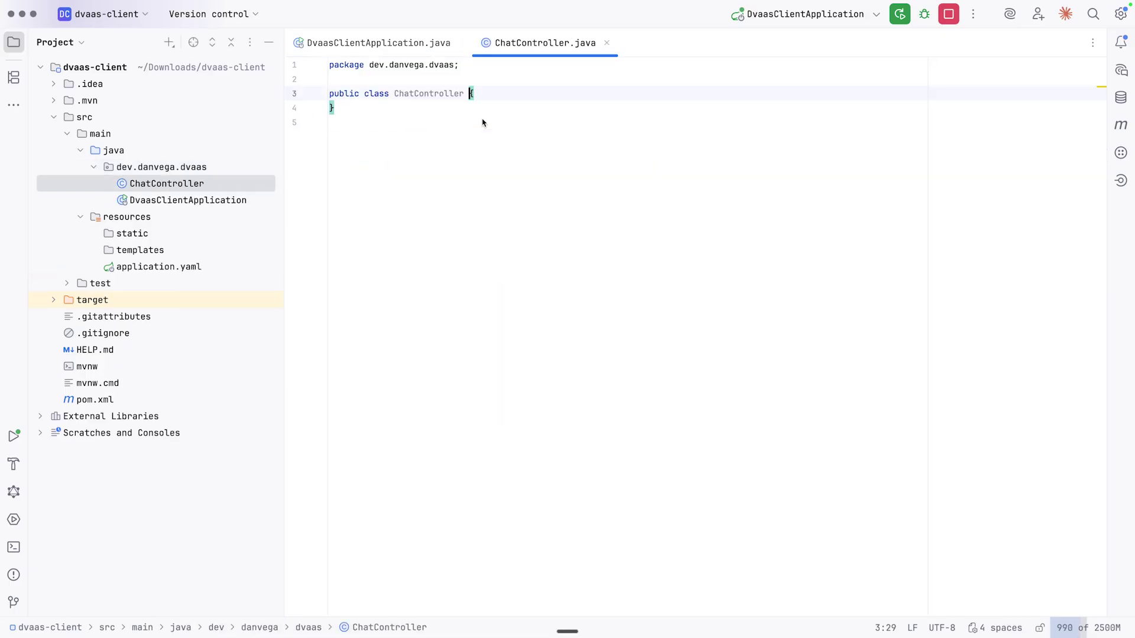
key("Up")
key("Return")
type("@Re")
key("Return")
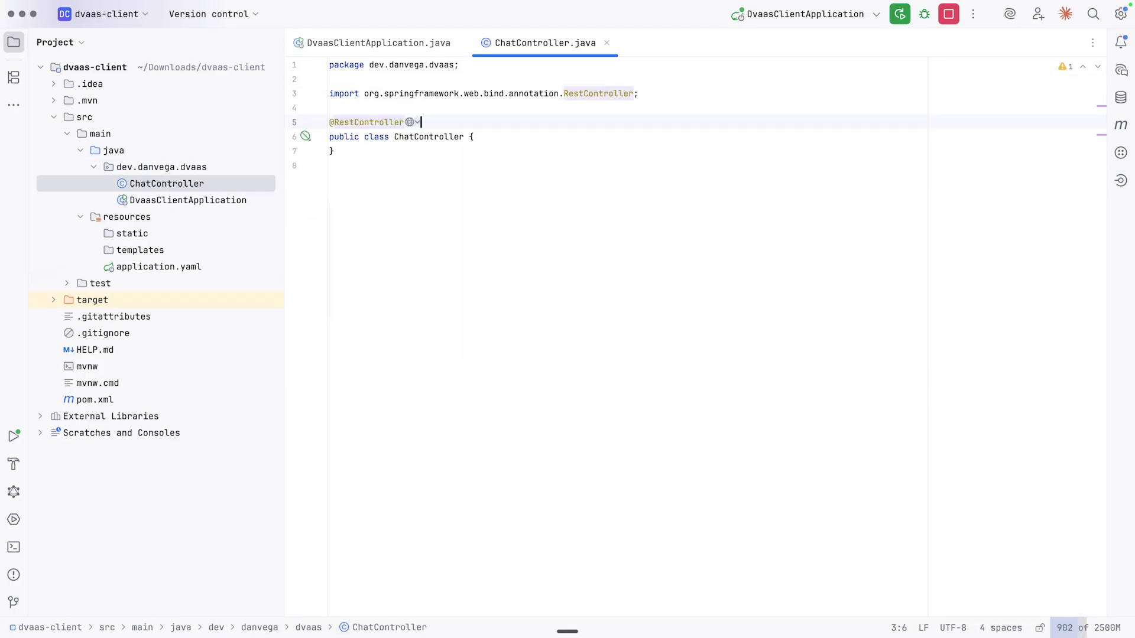
key("Down")
key("Return")
key("Return")
key("Return")
key("Up")
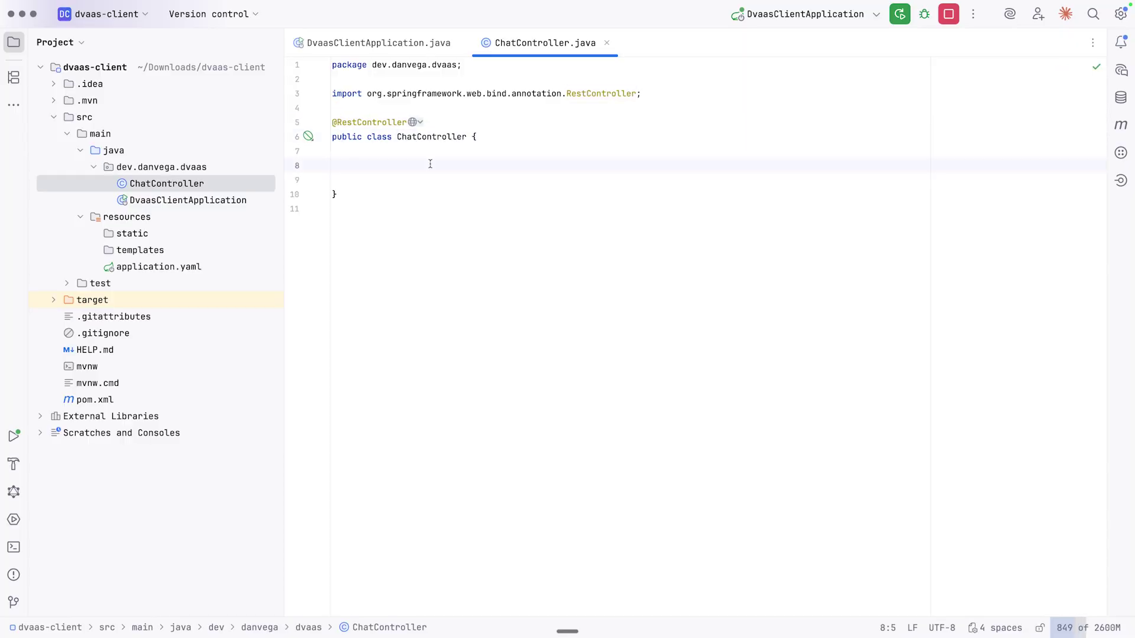
type("logg")
Step: Add a Logger from the log template and a 'private final ChatClient chatClient' field
key("Tab")
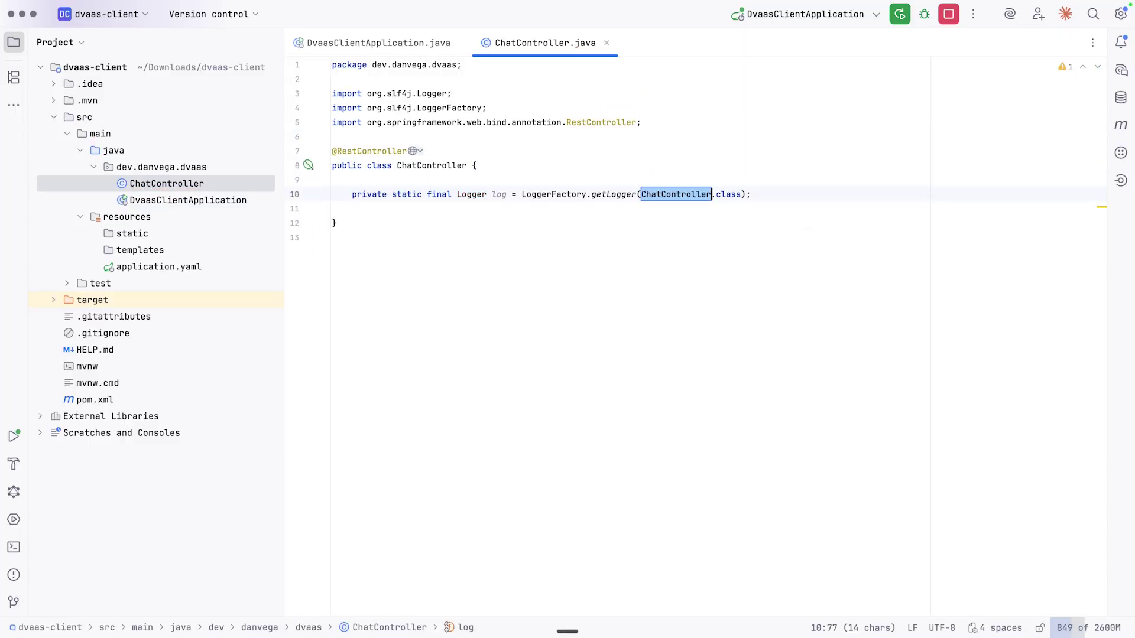
key("Return")
type("private")
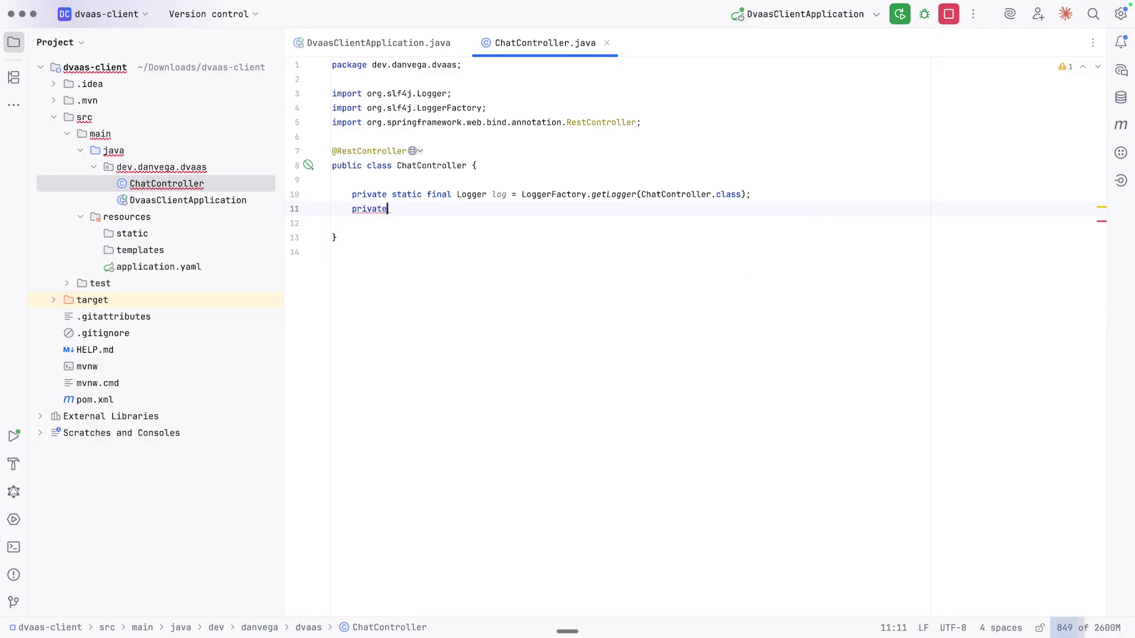
type(" ChatCli")
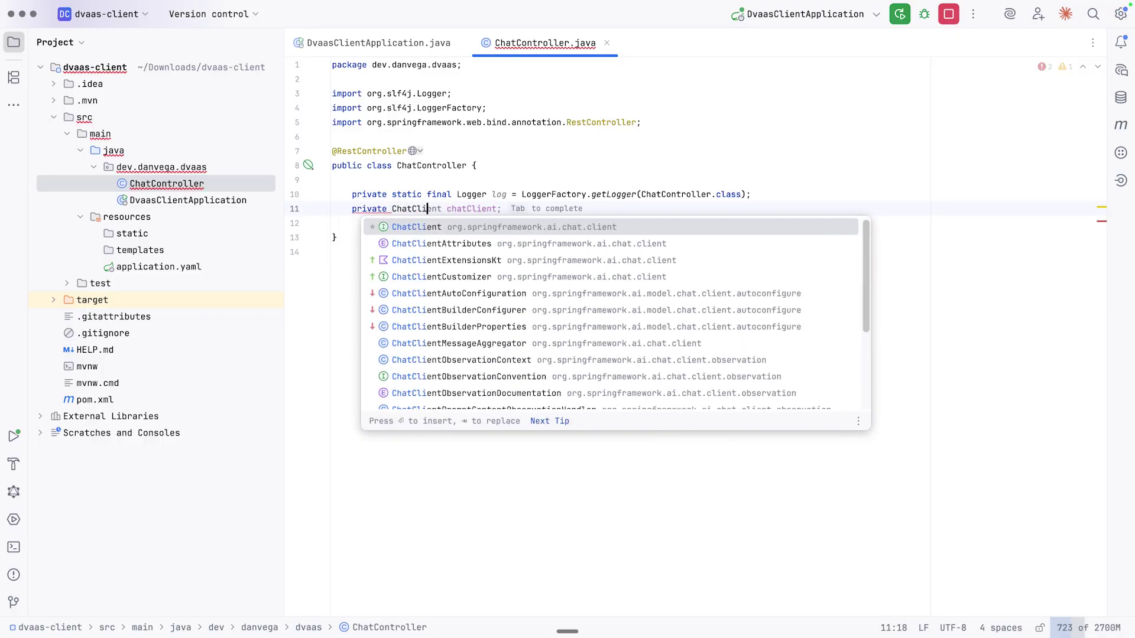
key("Return")
type("c")
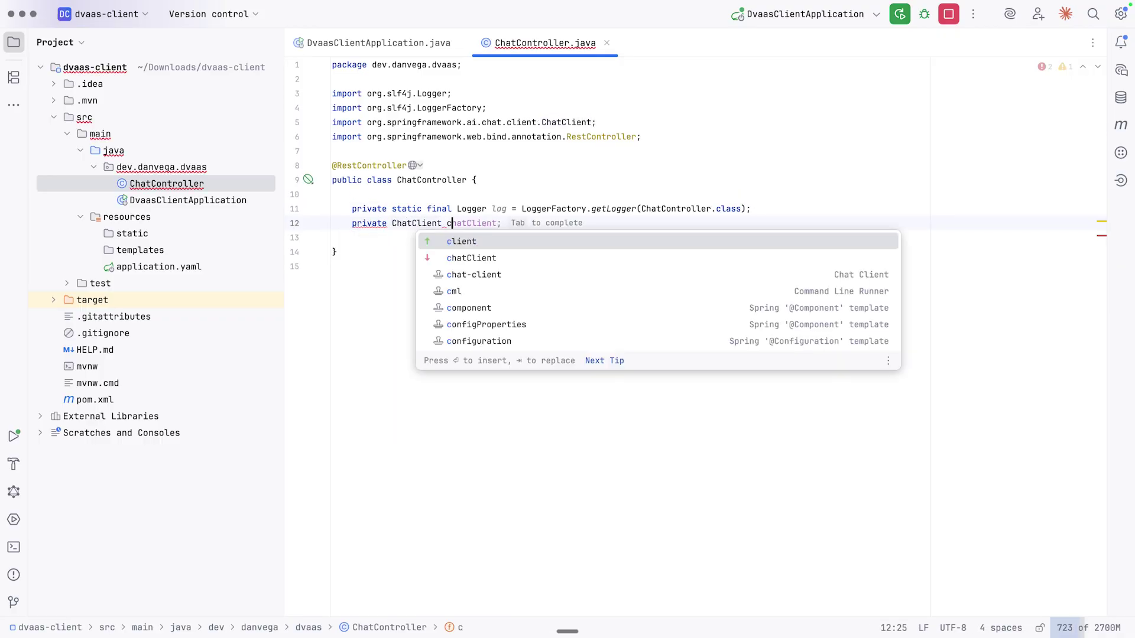
type("h")
key("Escape")
key("Tab")
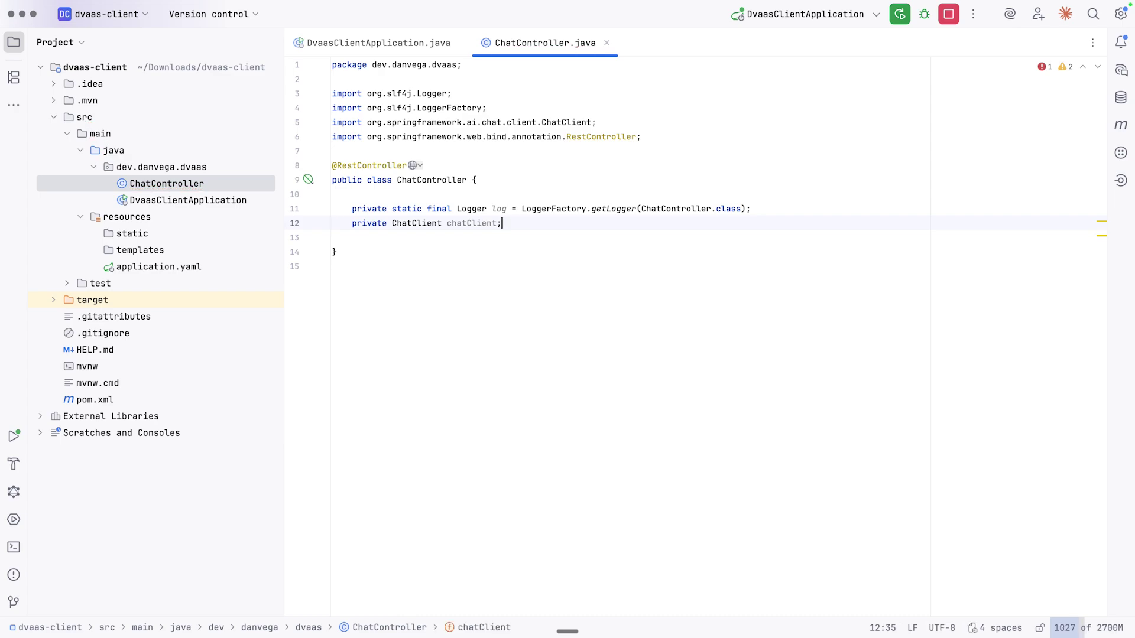
key("alt+Left")
key("alt+Left")
type("f")
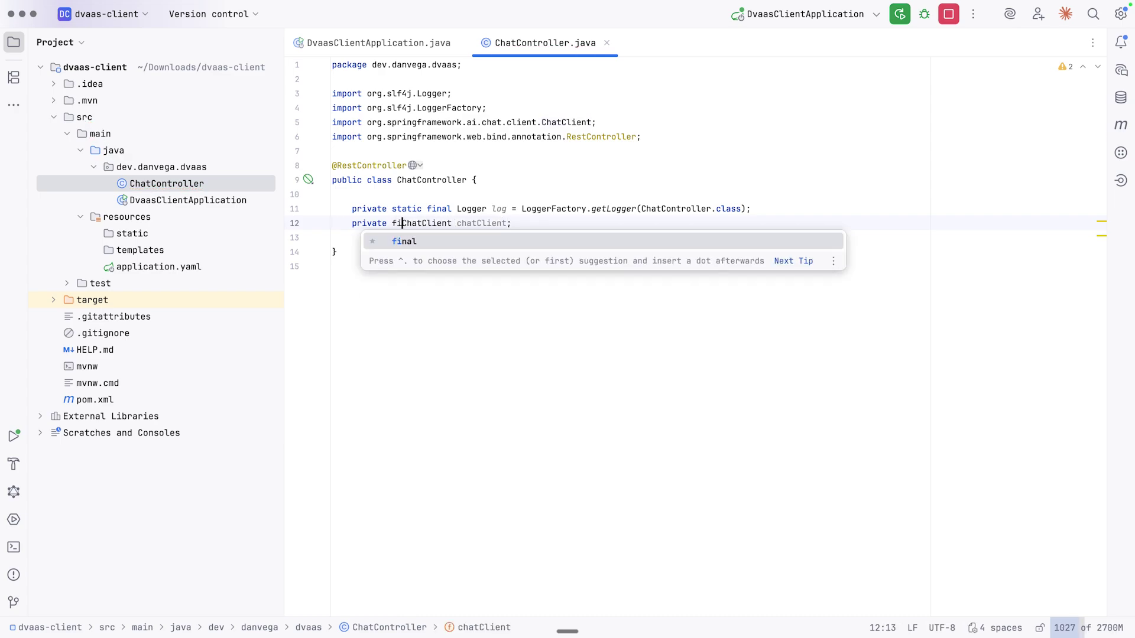
key("Return")
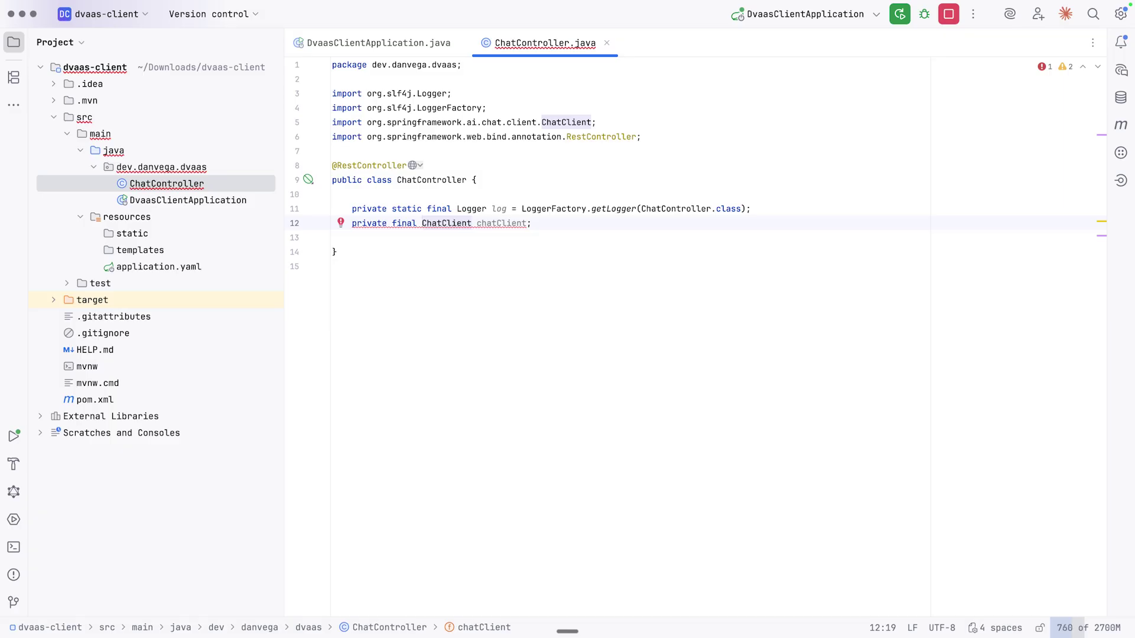
key("super+n")
Step: Add a constructor taking a ChatClient.Builder parameter named builder
key("Escape")
key("alt+Return")
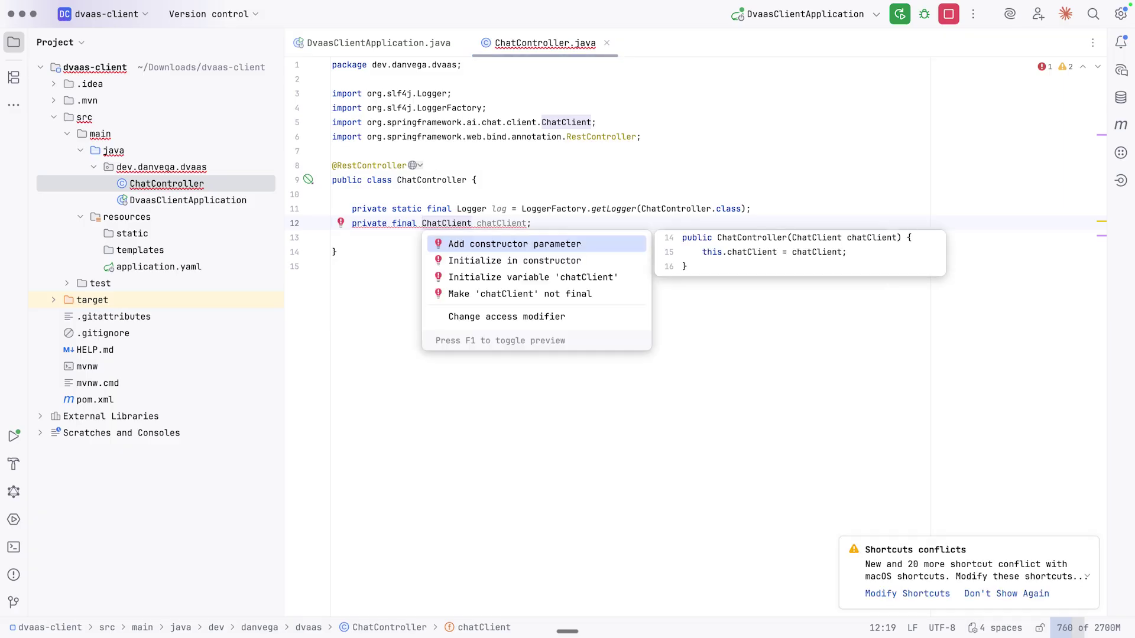
key("Return")
key("Up")
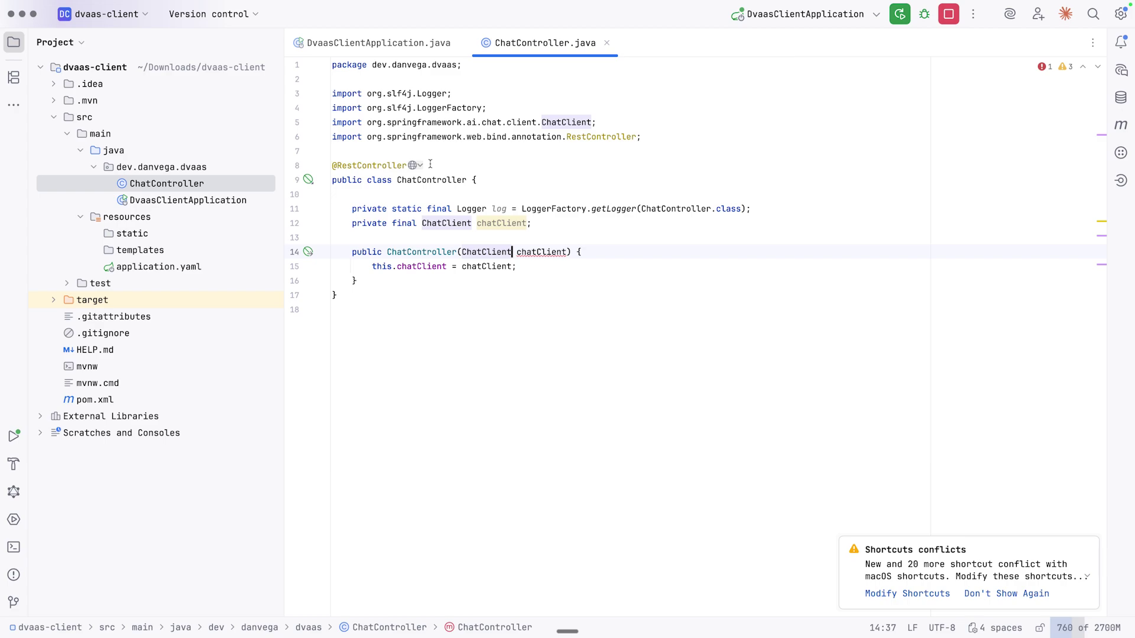
type(".Bi")
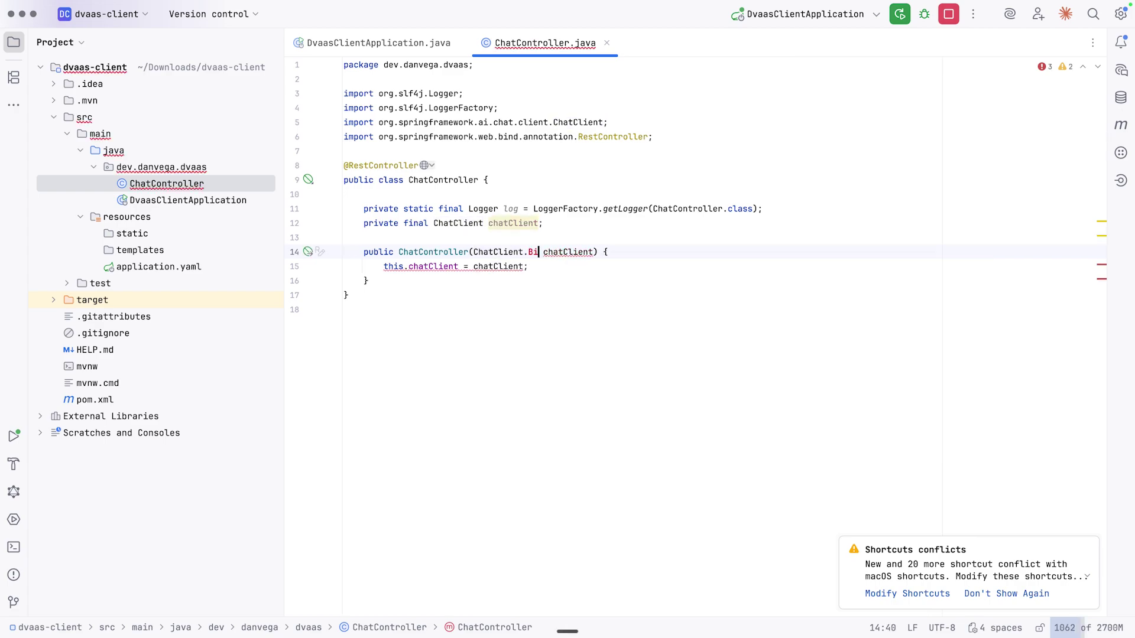
key("Return")
key("Right")
key("alt+shift+Right")
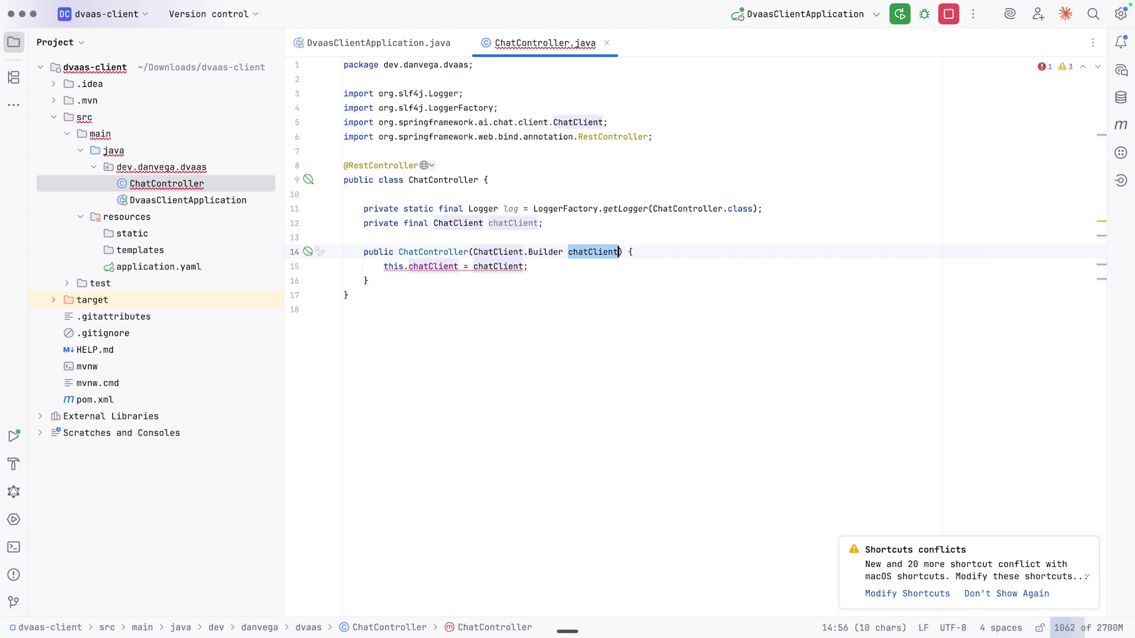
type("builder")
key("Return")
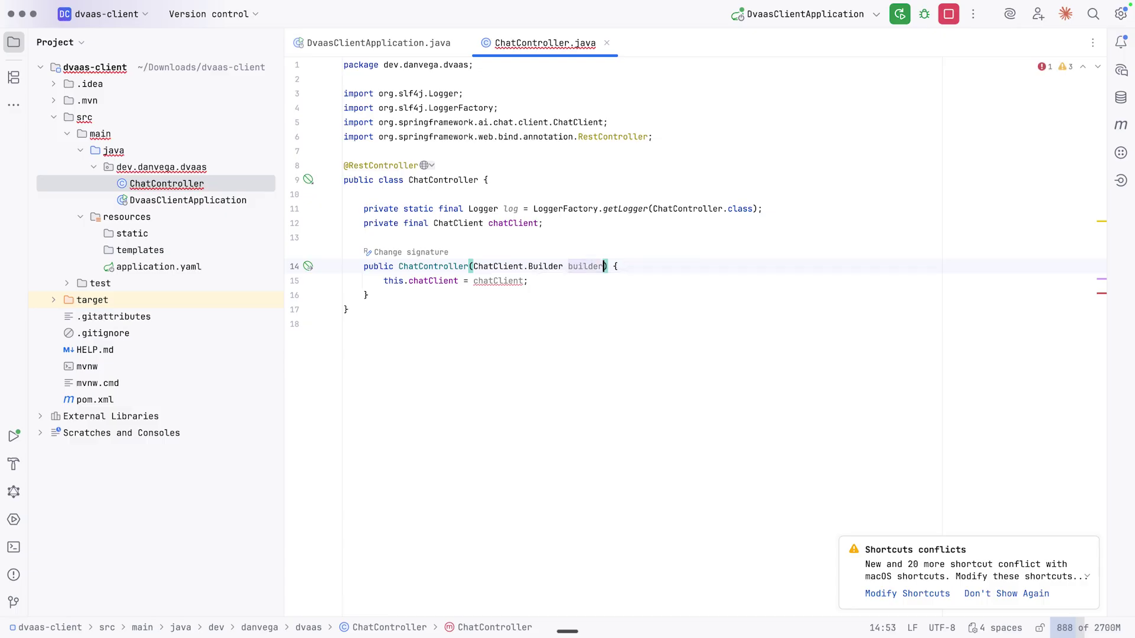
Step: Assign builder.build() to the chatClient field in the constructor
left_click_drag(529, 280, 476, 280)
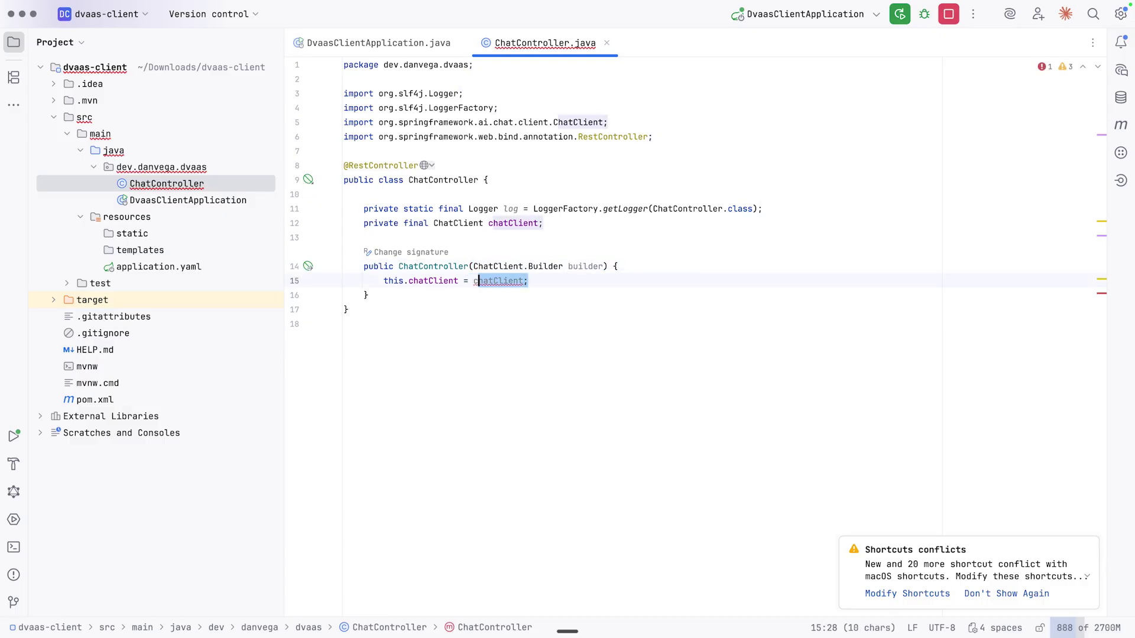
type("builder.bu")
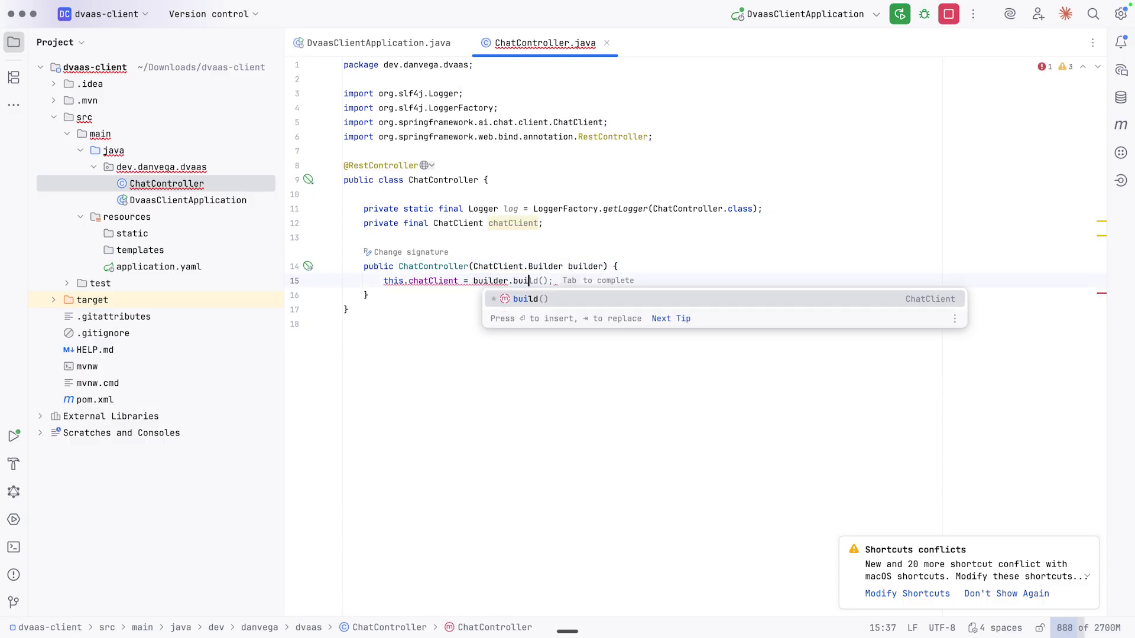
key("Return")
key("Down")
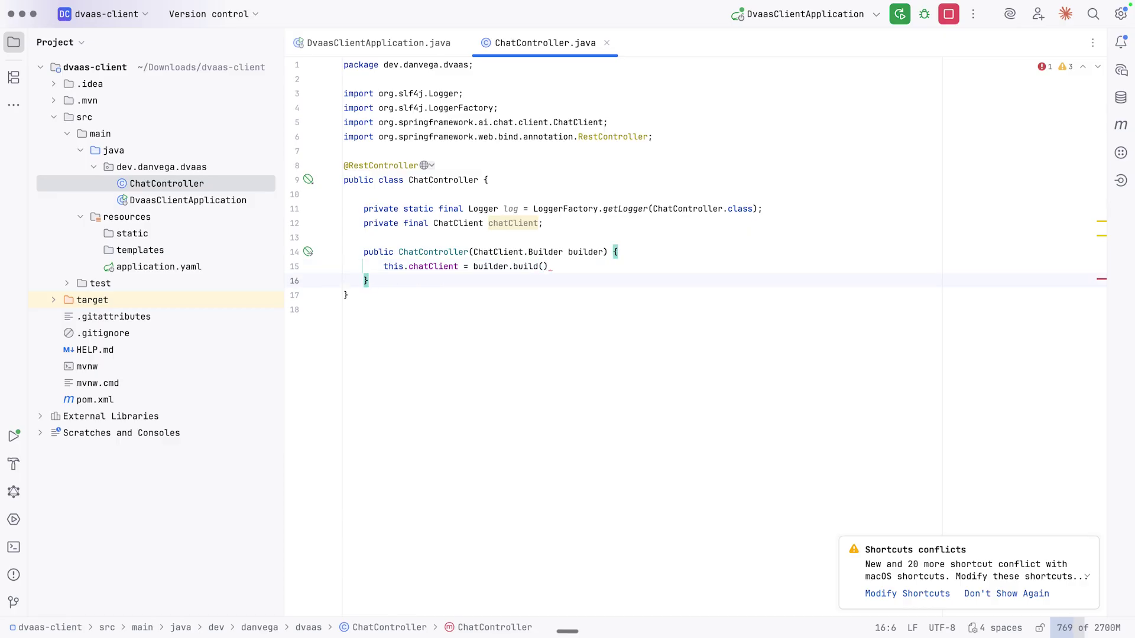
key("Up")
key("Up")
key("Up")
key("Down")
key("Down")
type(";")
Step: Open blank lines above the chatClient assignment in the constructor
key("Home")
key("Return")
key("Return")
key("Up")
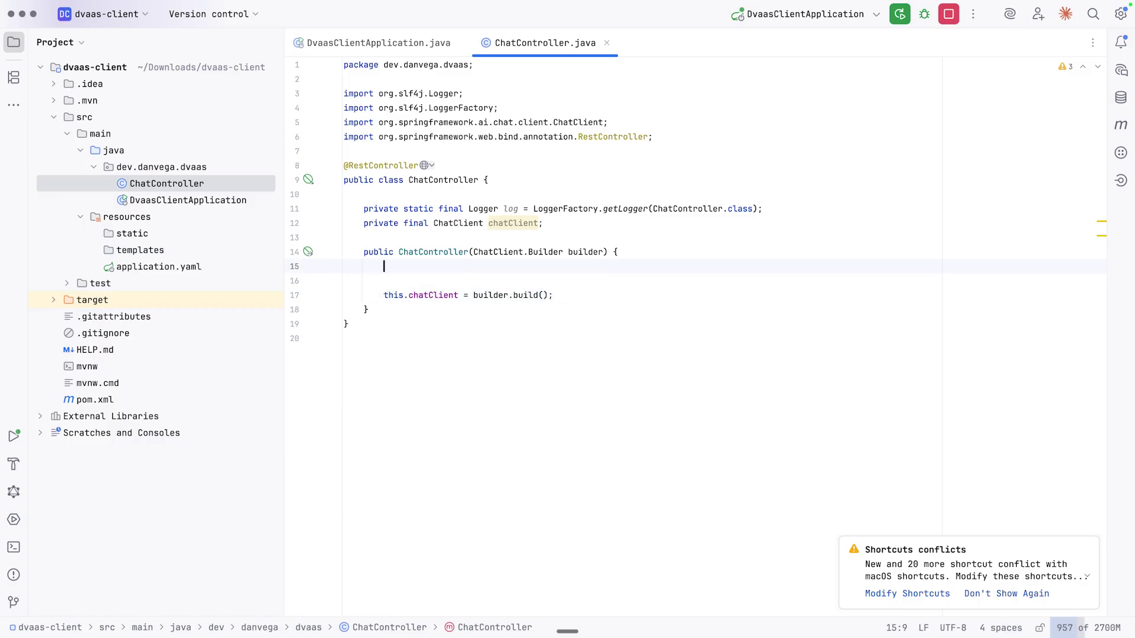
key("Up")
key("Up")
key("Down")
Step: Append a ToolCallbackProvider parameter named tools to the constructor
key("alt+Right")
key("alt+Right")
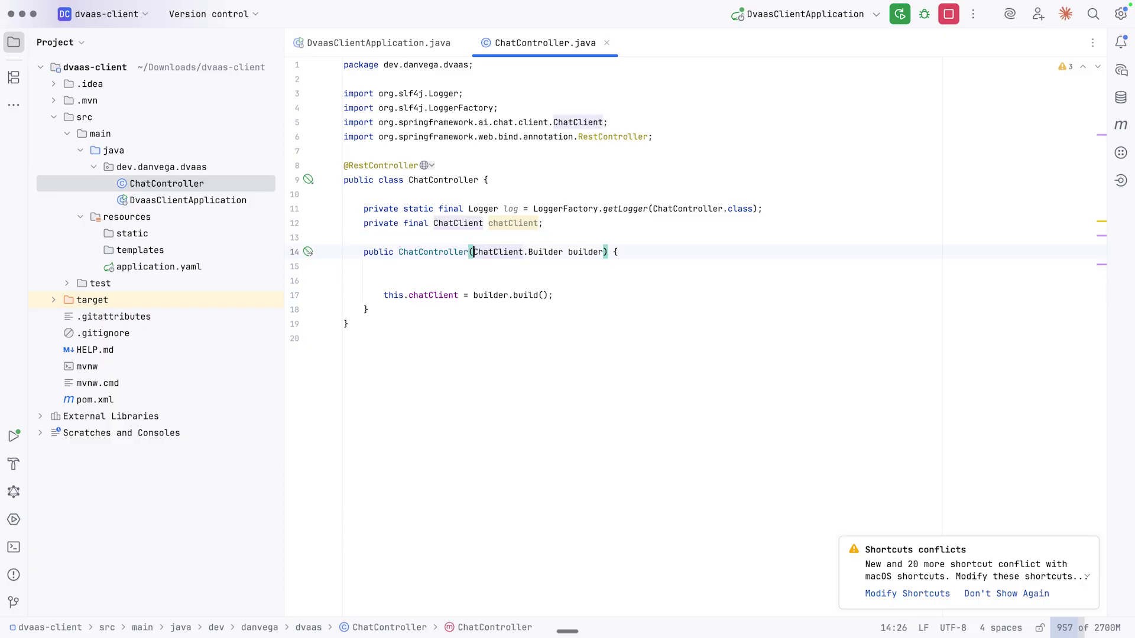
key("alt+Right")
key("alt+Right")
key("alt+Right")
type(", ")
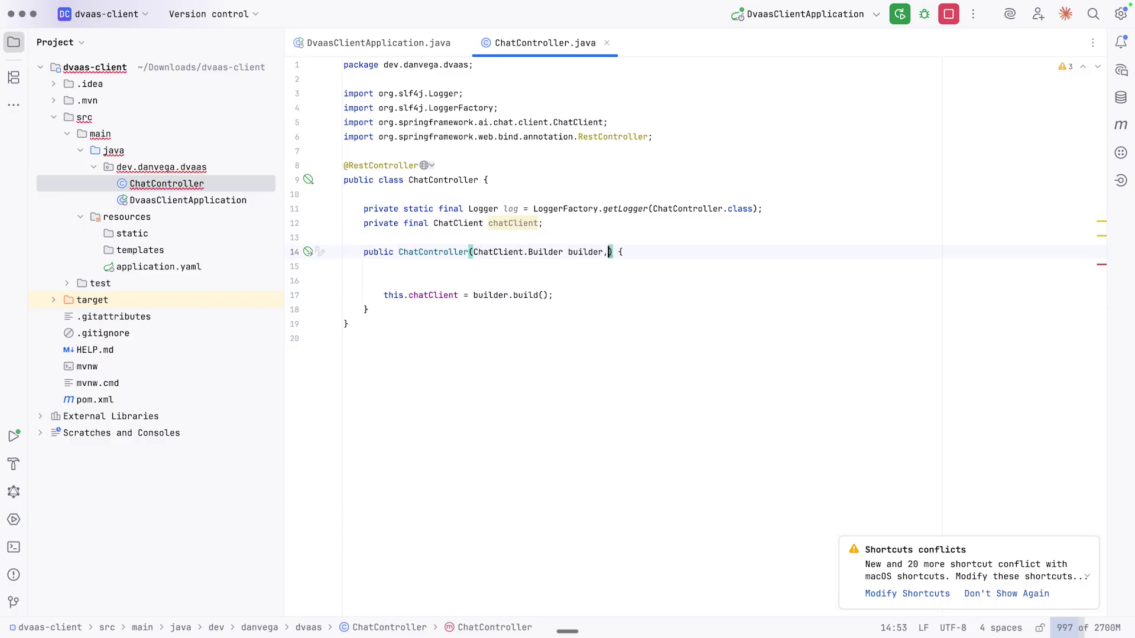
type("Tool")
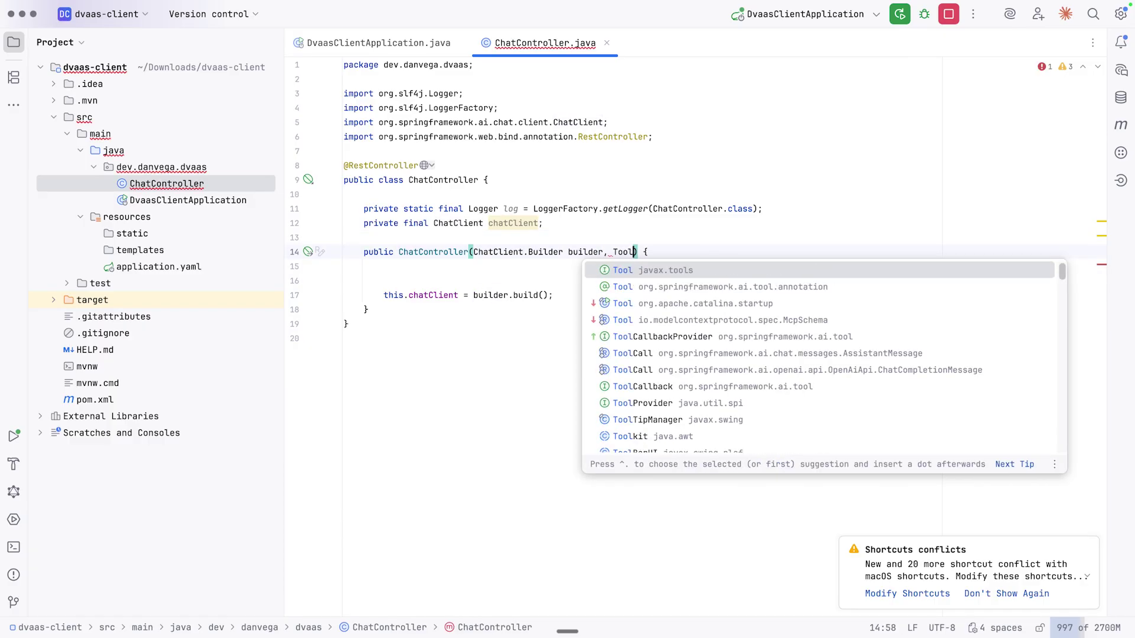
type("Call")
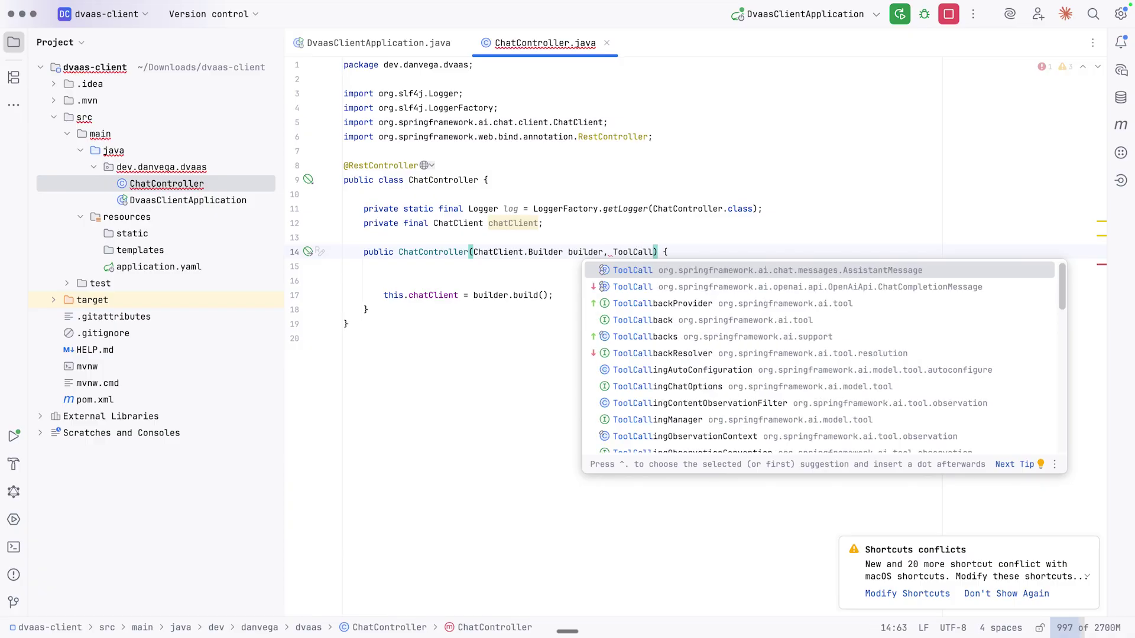
key("Return")
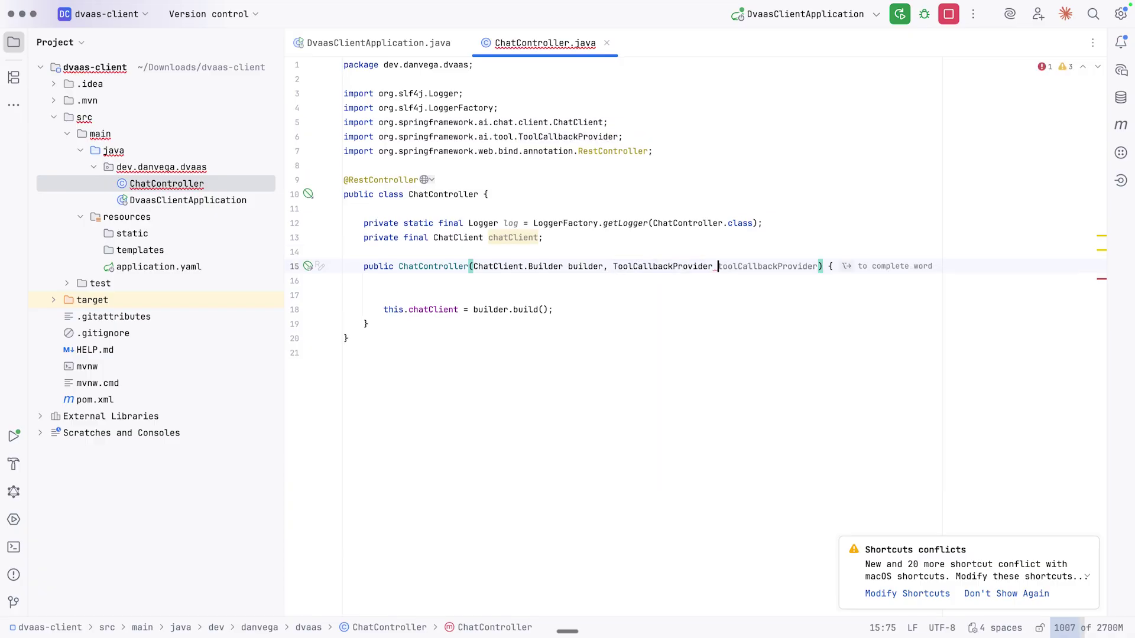
type("tool")
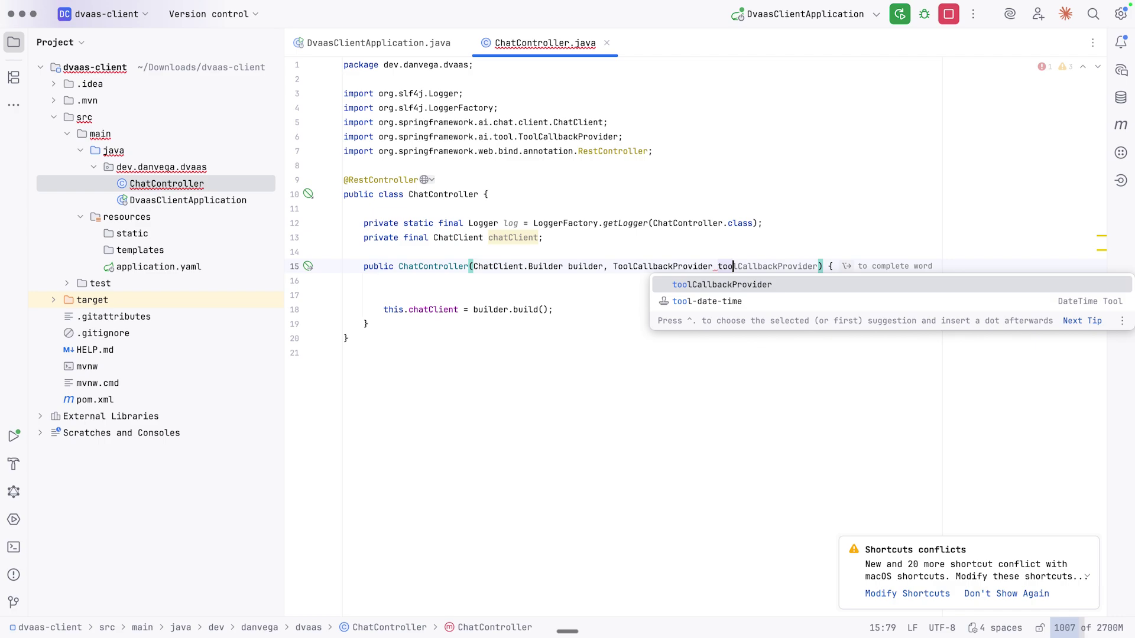
type("s")
key("Down")
key("Return")
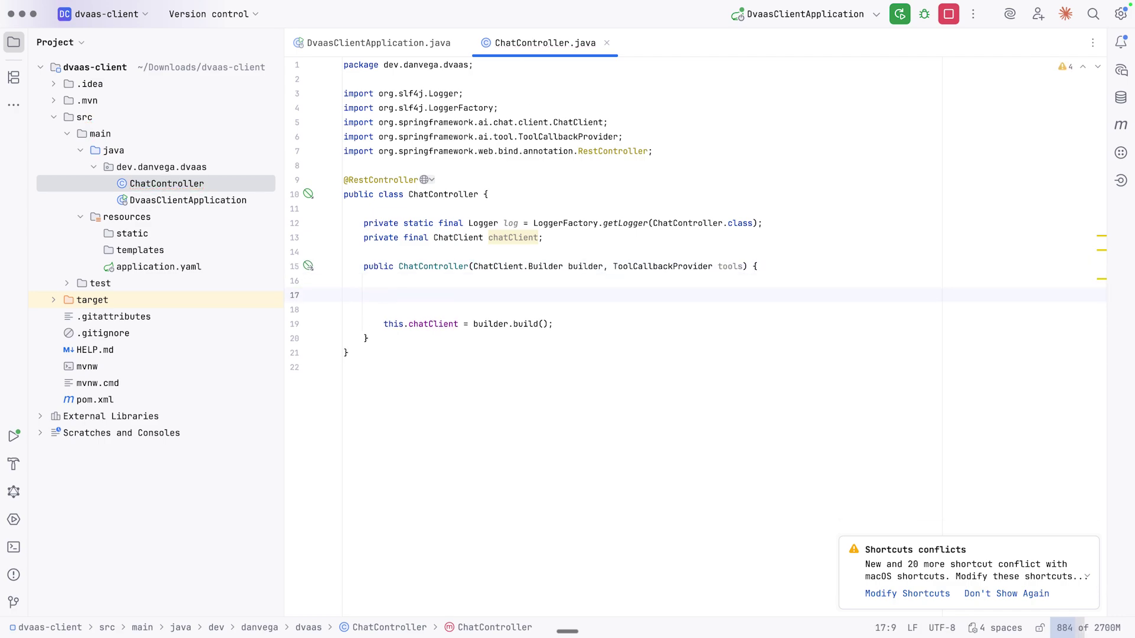
type("Arr")
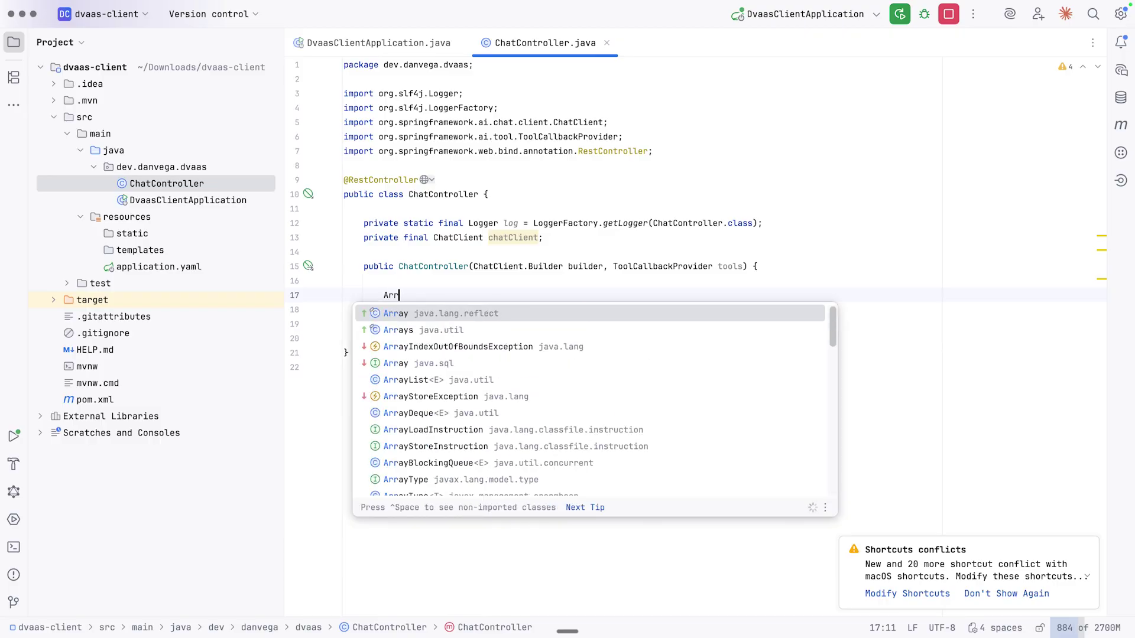
type("ays.s")
Step: Start an Arrays.stream(tools.getToolCallbacks()) call in the constructor, importing java.util.Arrays
key("Escape")
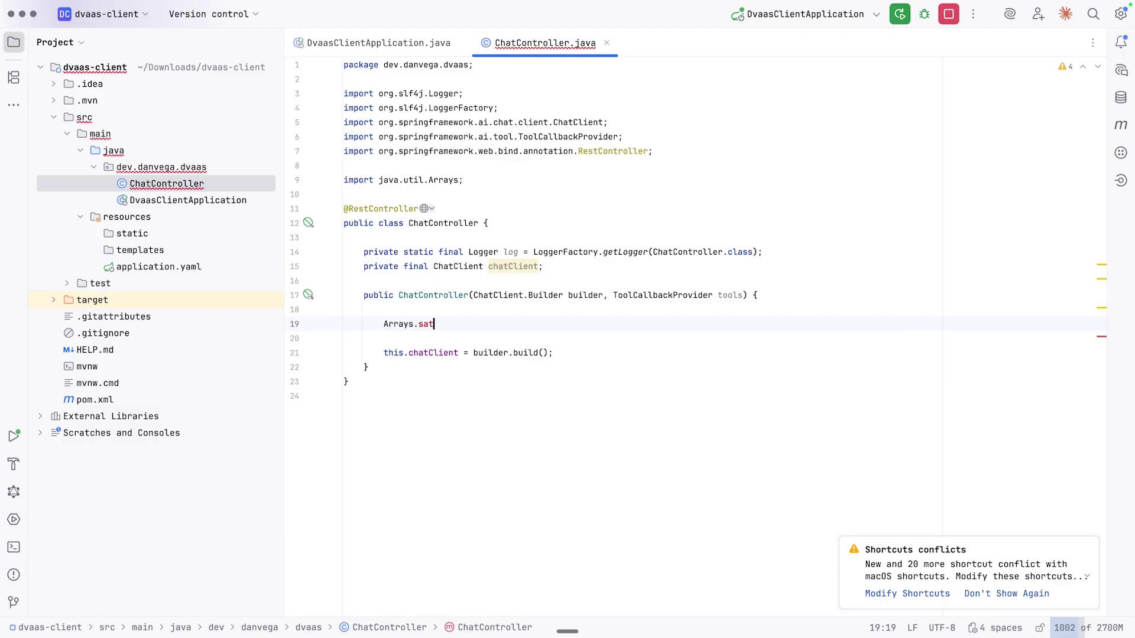
type("tr")
key("Return")
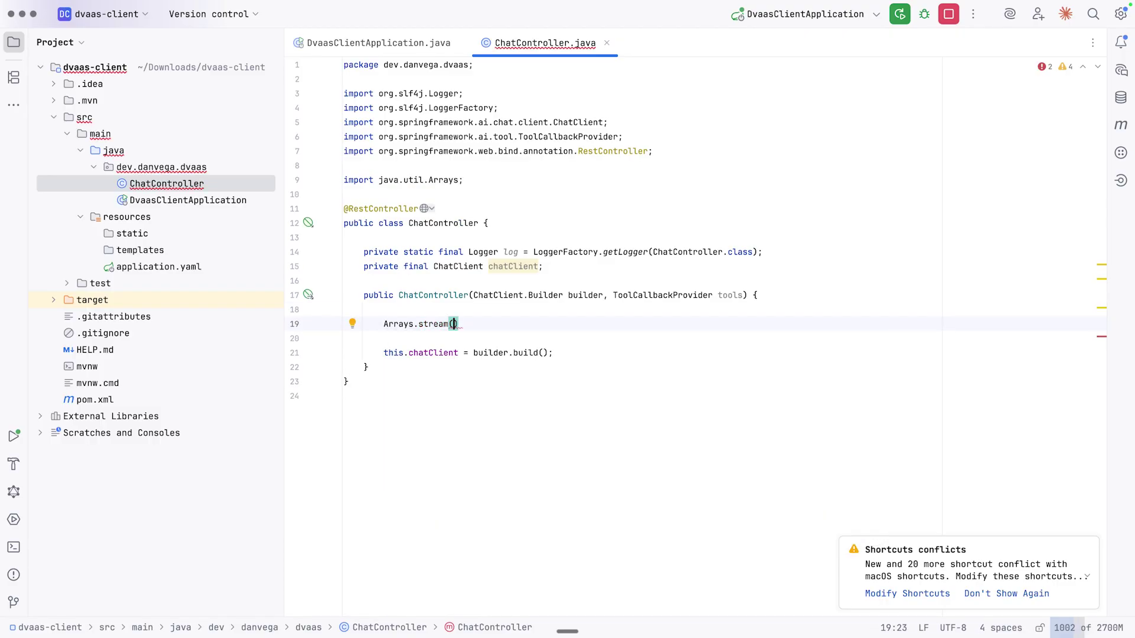
type("too")
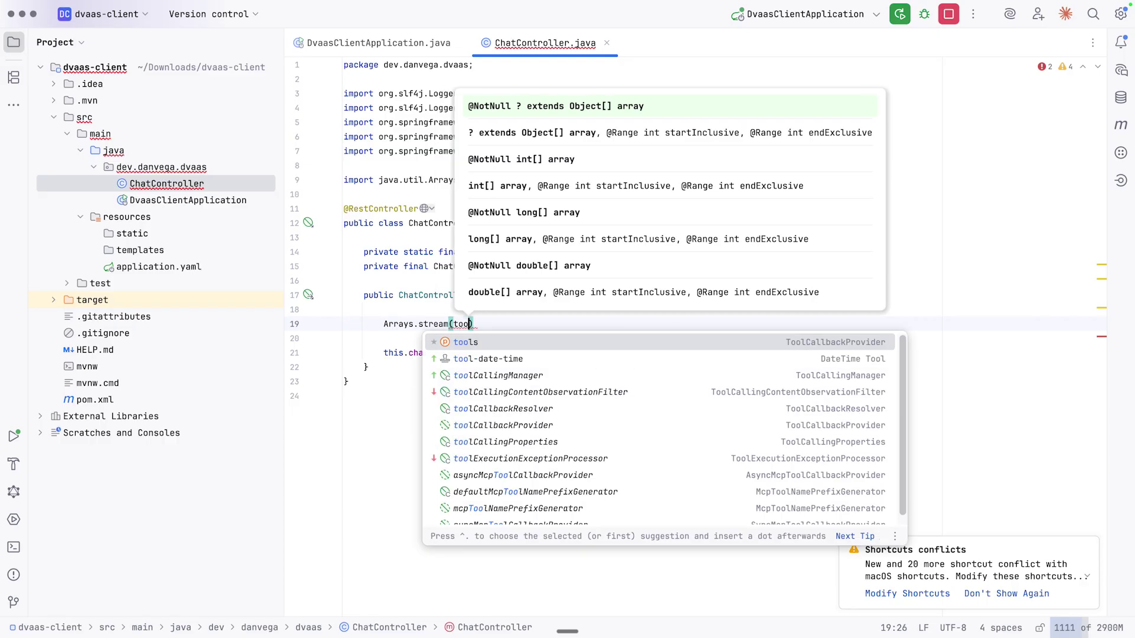
type("ls.get")
key("Return")
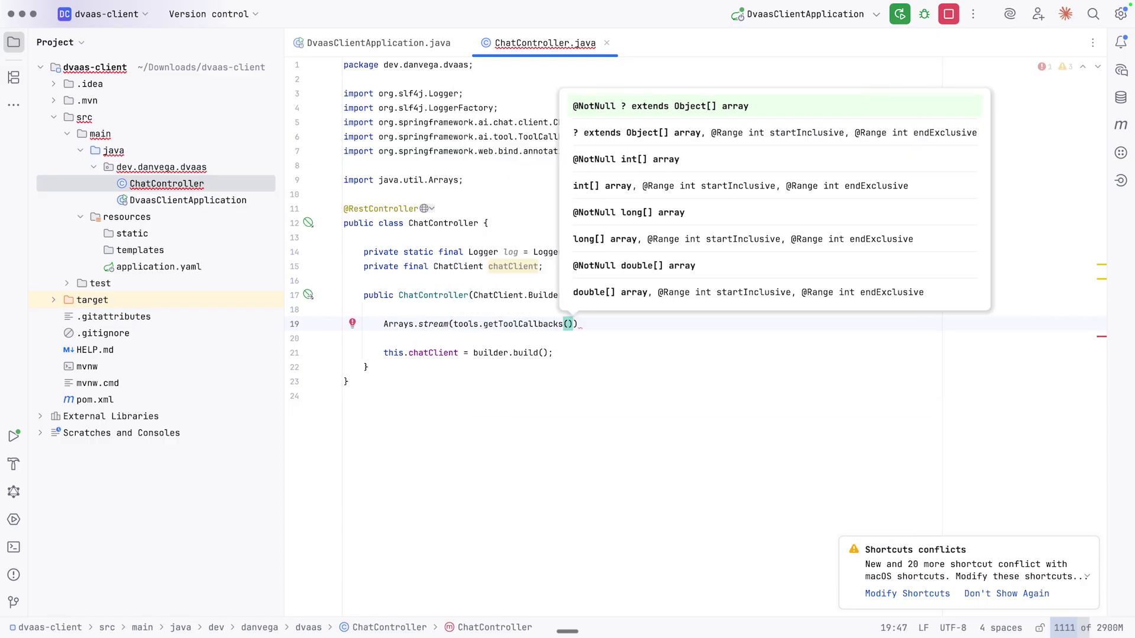
key("Right")
type(".for")
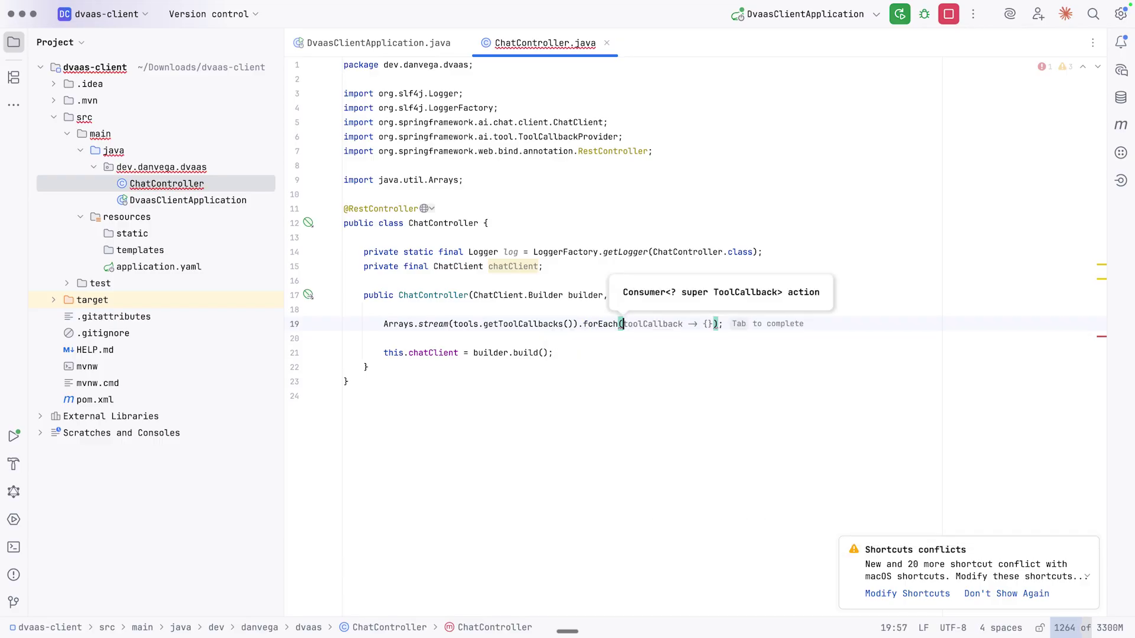
type("t -> {")
Step: In forEach, log each callback's tool definition with 'Tool Callback found: {}'
key("Return")
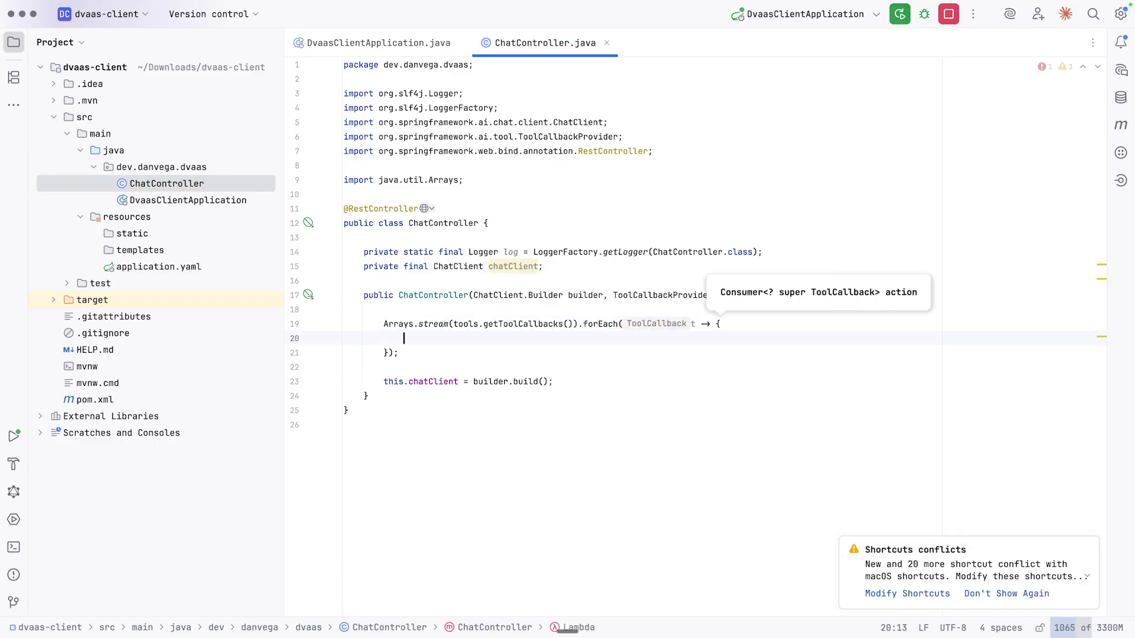
type("log")
key("Tab")
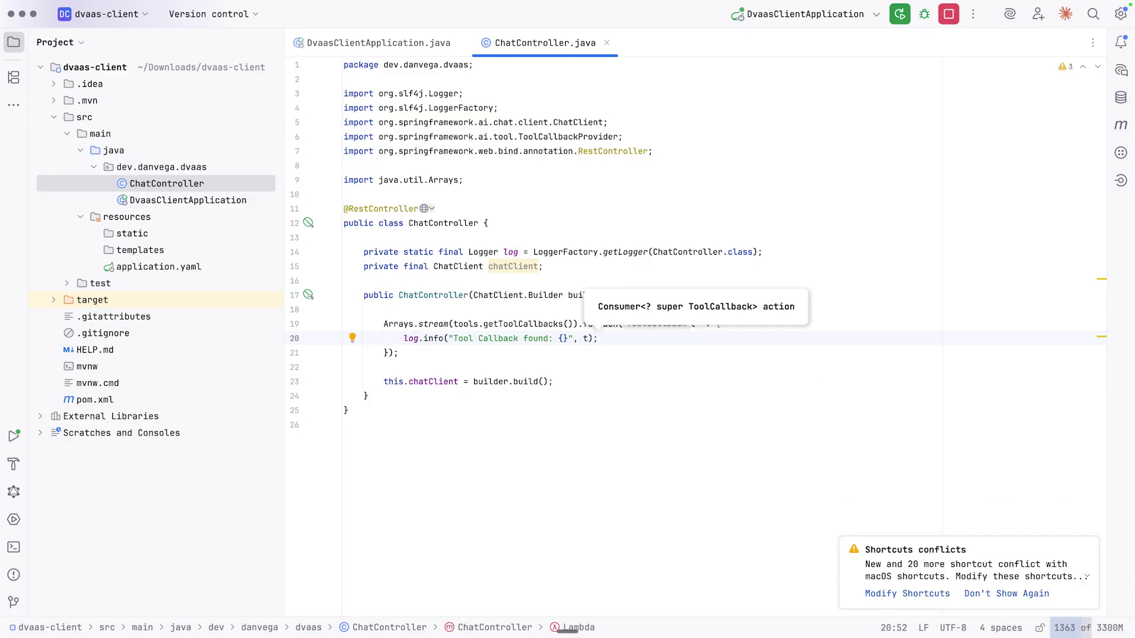
key("Left")
key("Left")
type(".")
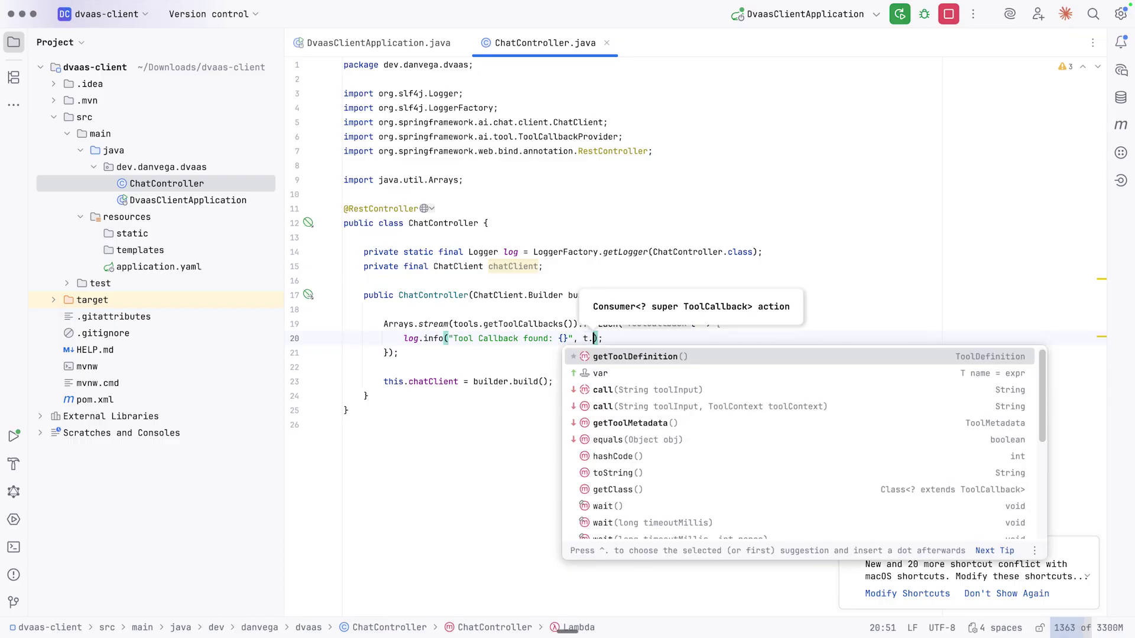
type("g")
key("Return")
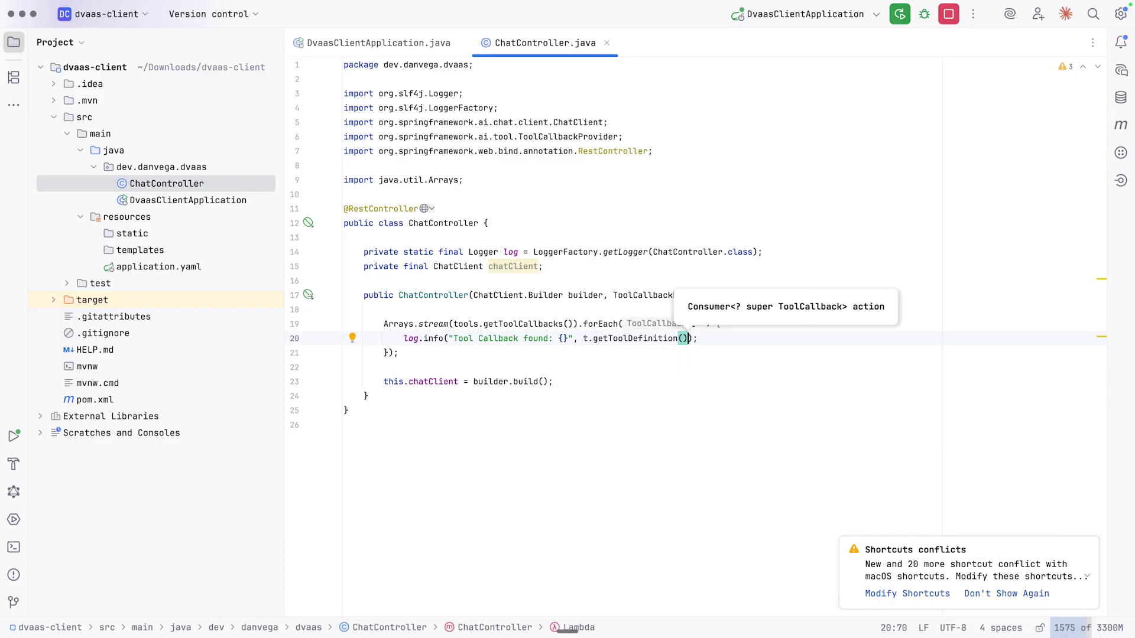
key("alt+Left")
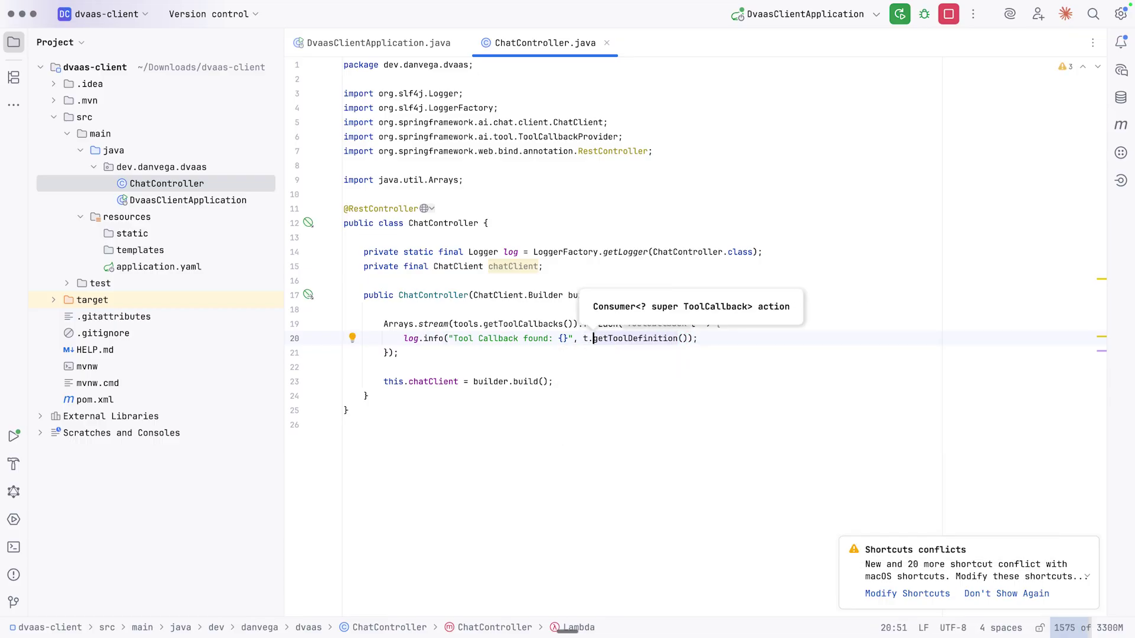
key("Down")
key("Down")
key("Down")
key("End")
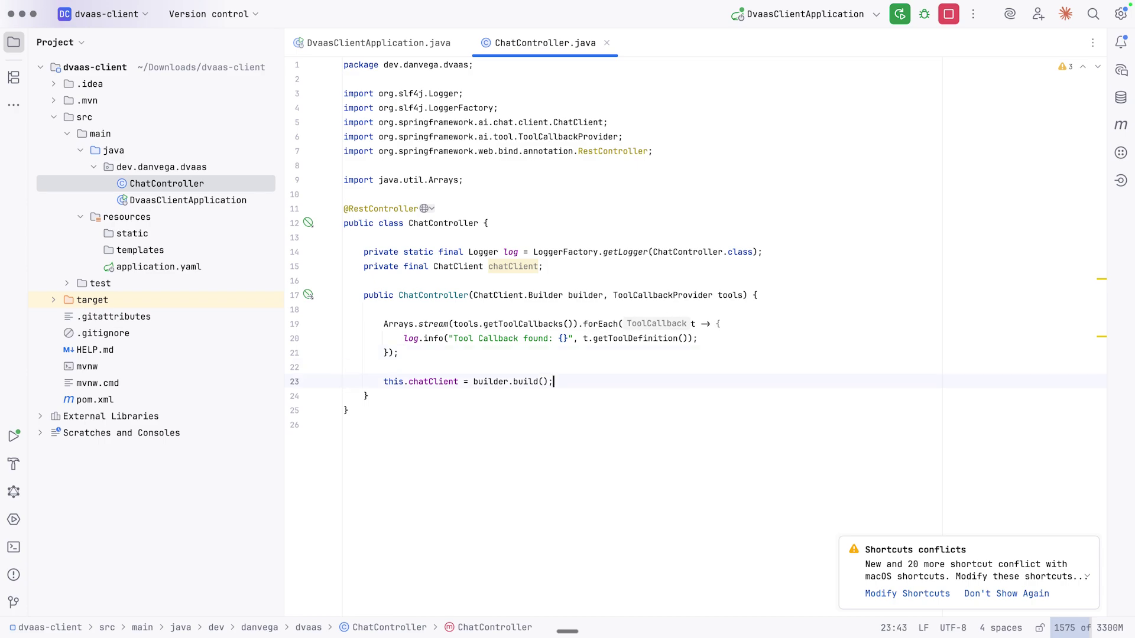
key("shift+Home")
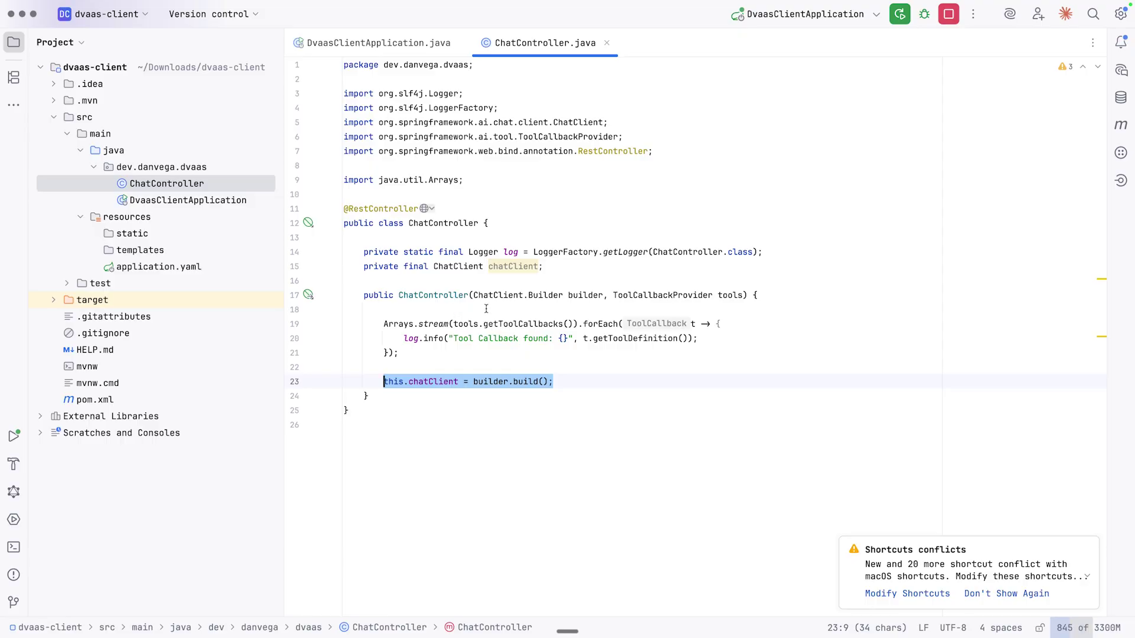
Step: Stop and rerun the client application with the new tool-callback logging
left_click(1089, 547)
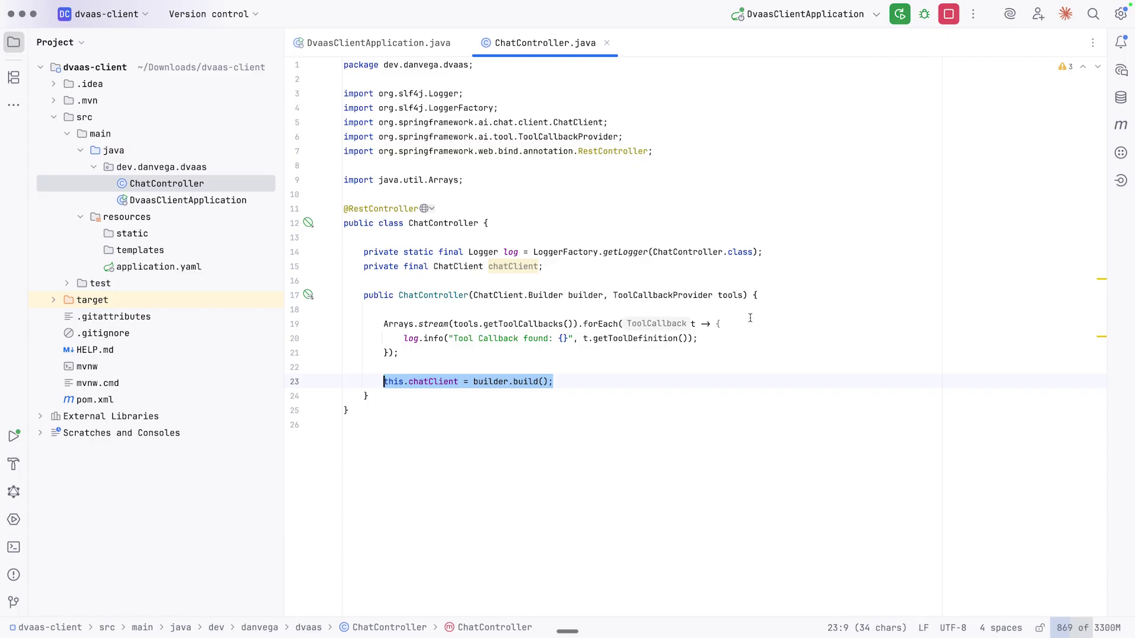
left_click(750, 319)
left_click(899, 14)
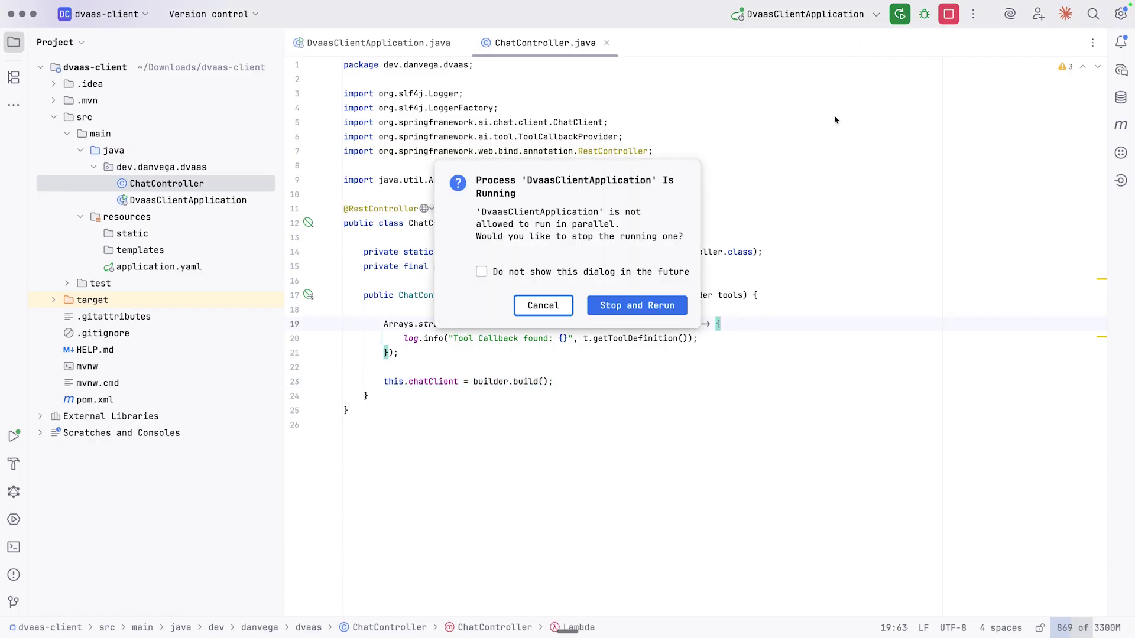
left_click(608, 305)
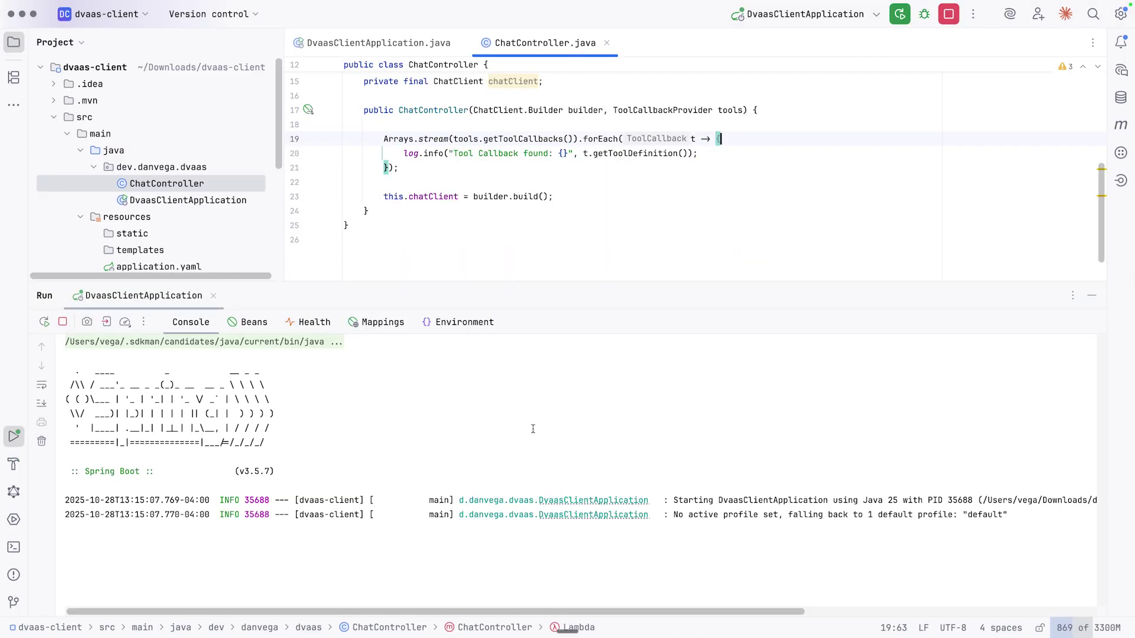
scroll(545, 416, "up", 2)
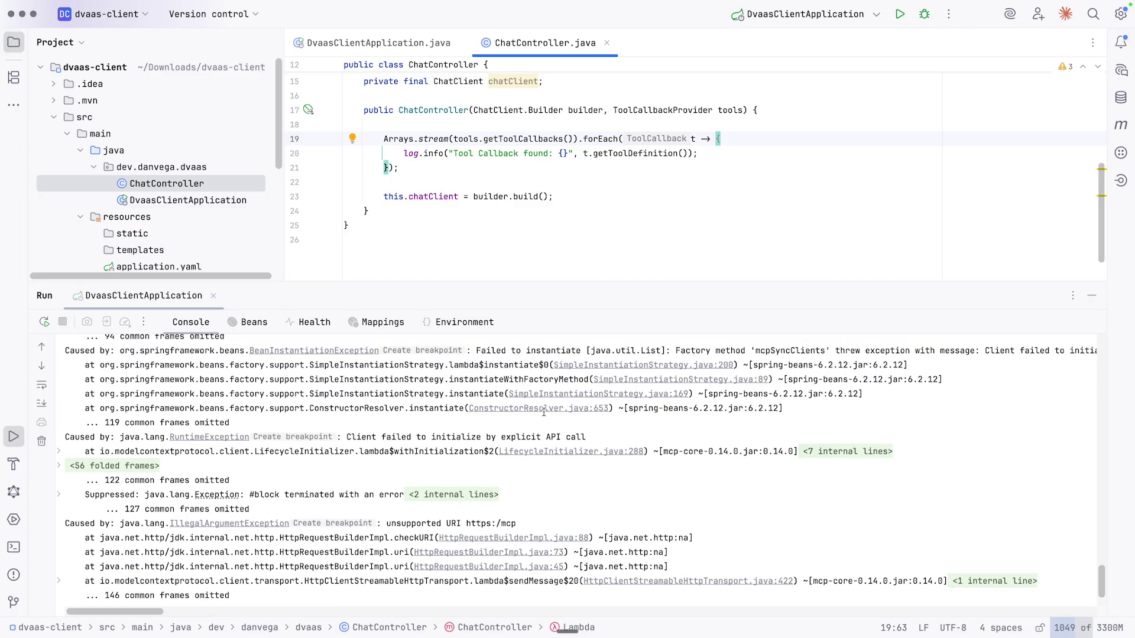
scroll(545, 416, "up", 3)
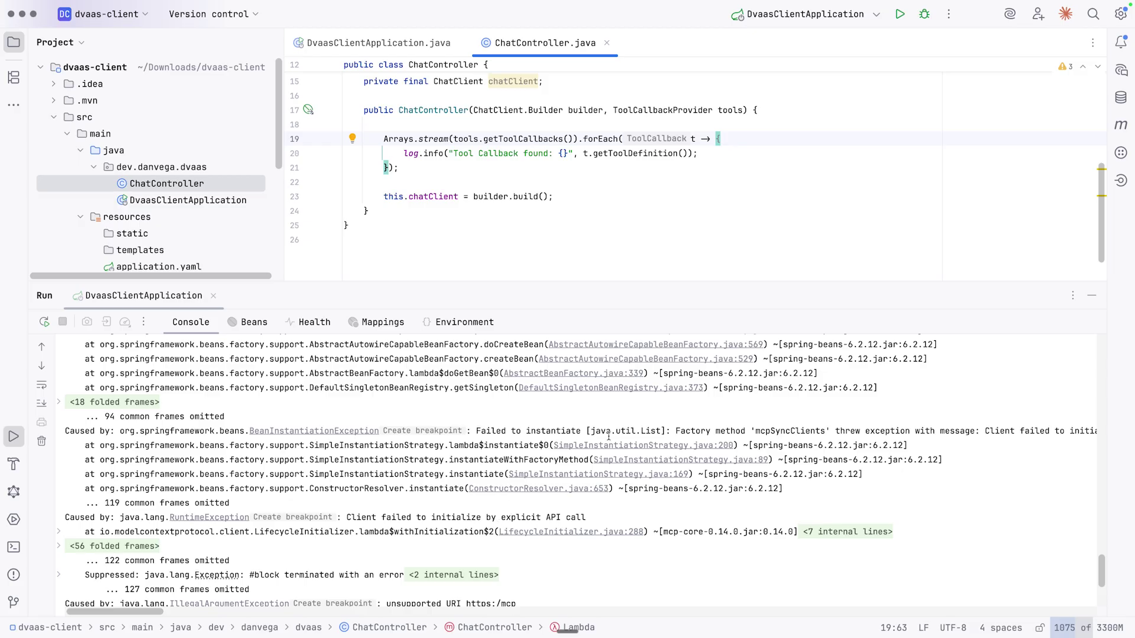
scroll(608, 436, "up", 3)
scroll(636, 426, "up", 3)
scroll(632, 401, "up", 3)
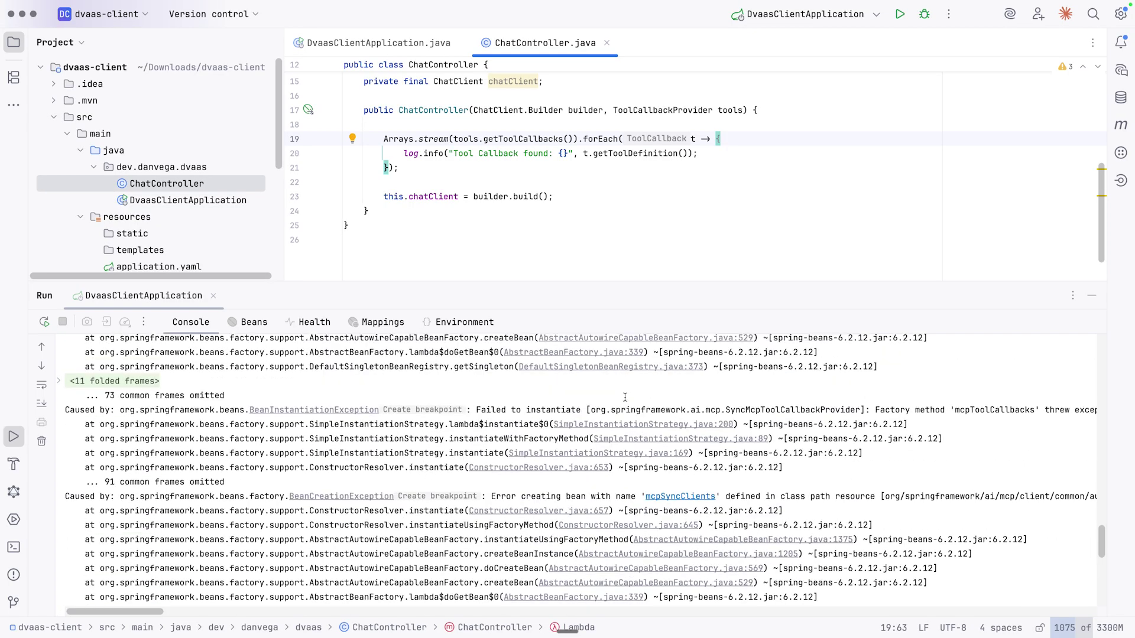
scroll(624, 397, "up", 2)
scroll(626, 397, "up", 3)
scroll(627, 396, "up", 2)
scroll(628, 394, "up", 3)
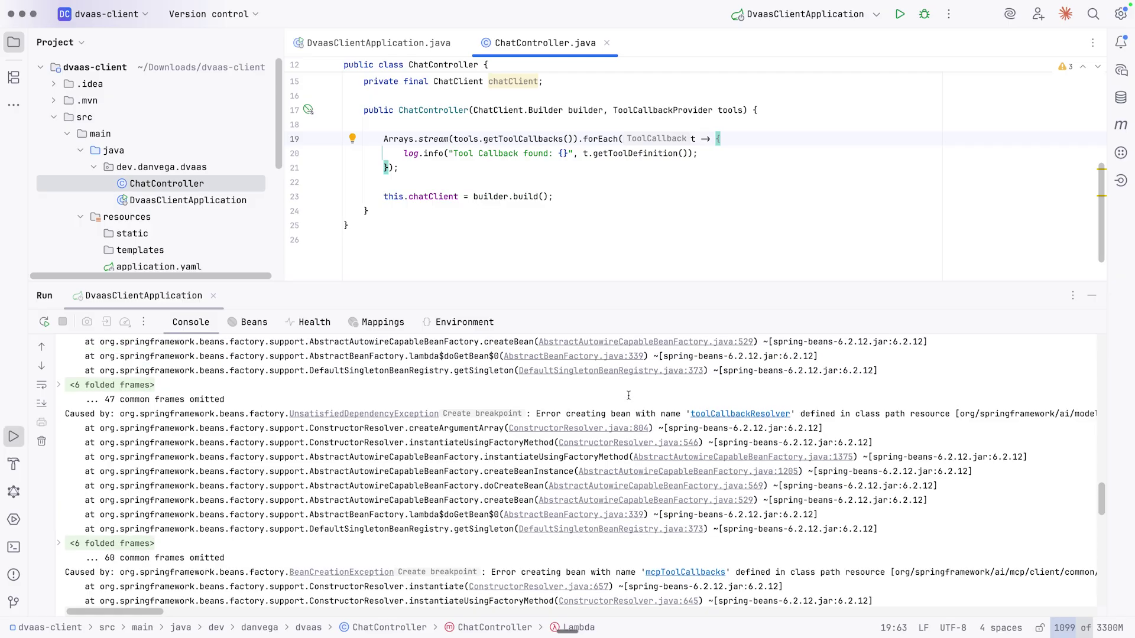
scroll(628, 395, "up", 2)
scroll(628, 396, "down", 3)
scroll(630, 397, "down", 3)
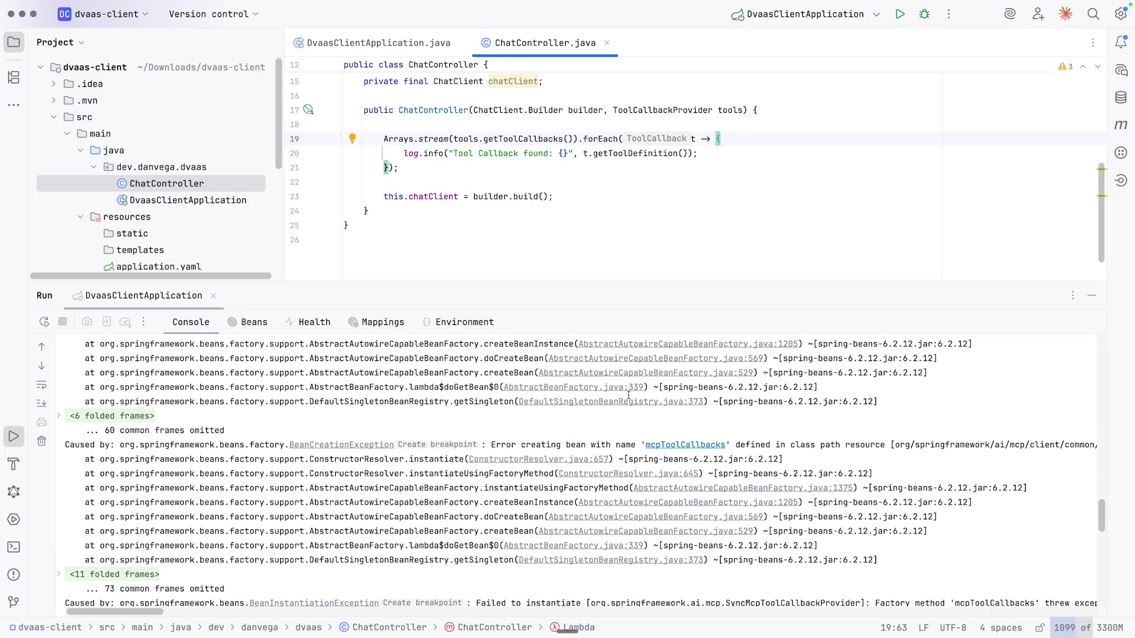
scroll(631, 402, "down", 5)
left_click(481, 470)
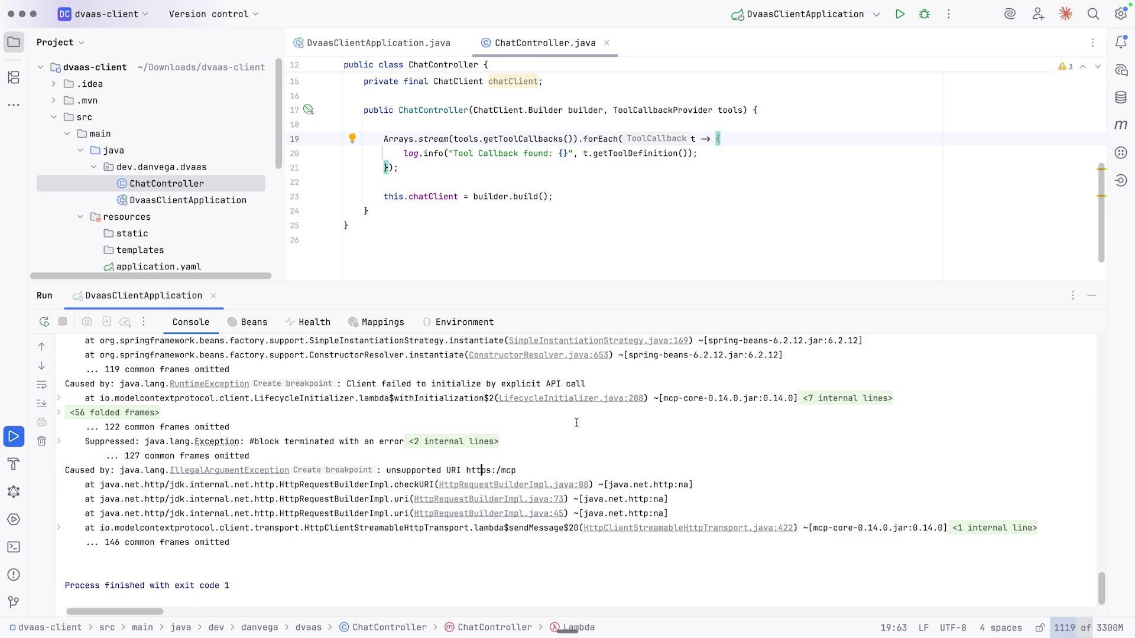
left_click(523, 210)
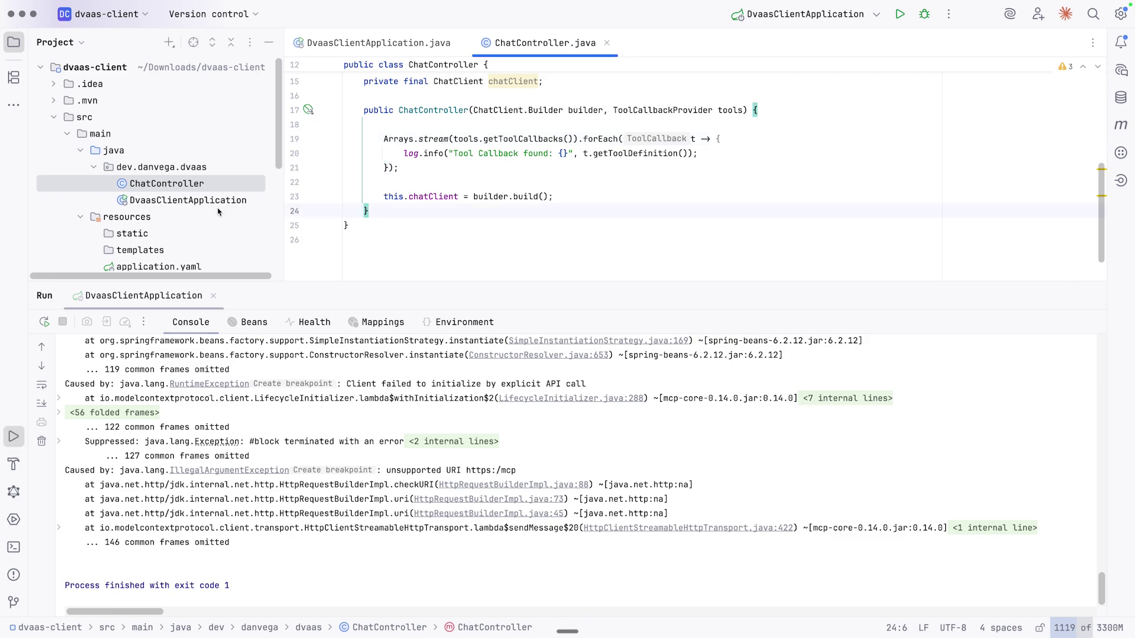
scroll(203, 224, "down", 2)
double_click(201, 236)
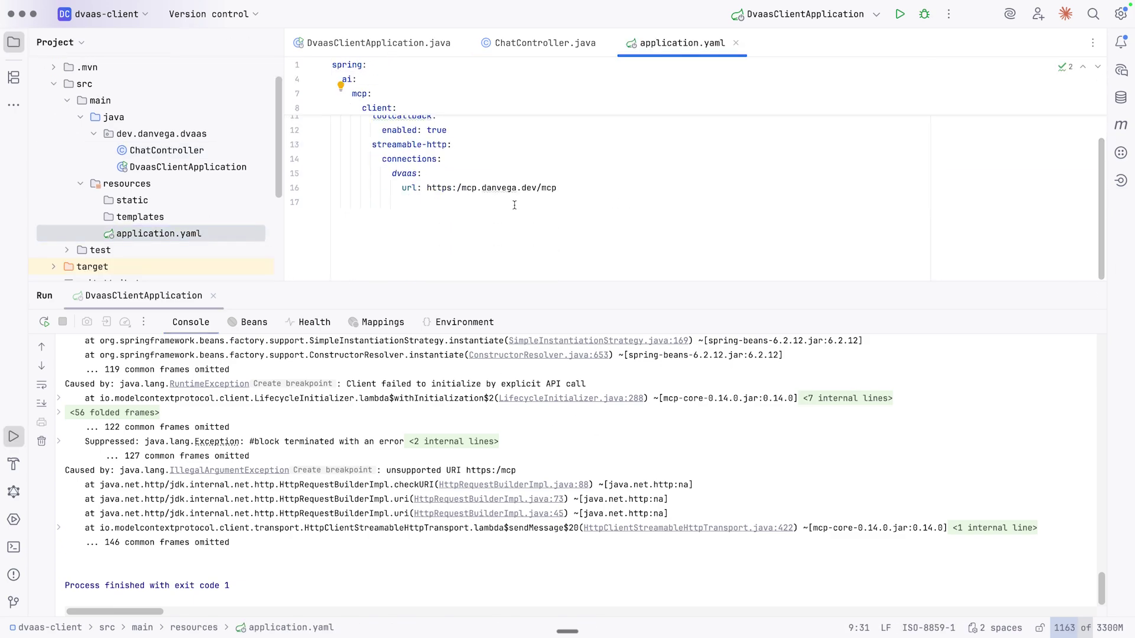
left_click(456, 189)
type("/")
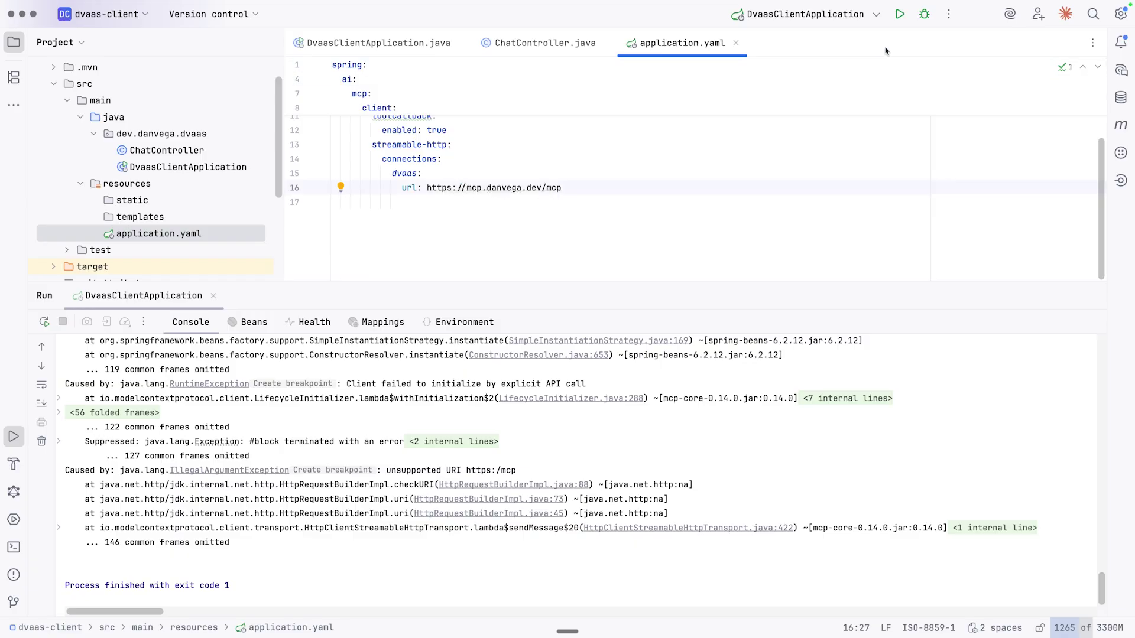
Step: Rerun the app, check its startup log of DVaaS tool callbacks, and hide the Run console
left_click(899, 14)
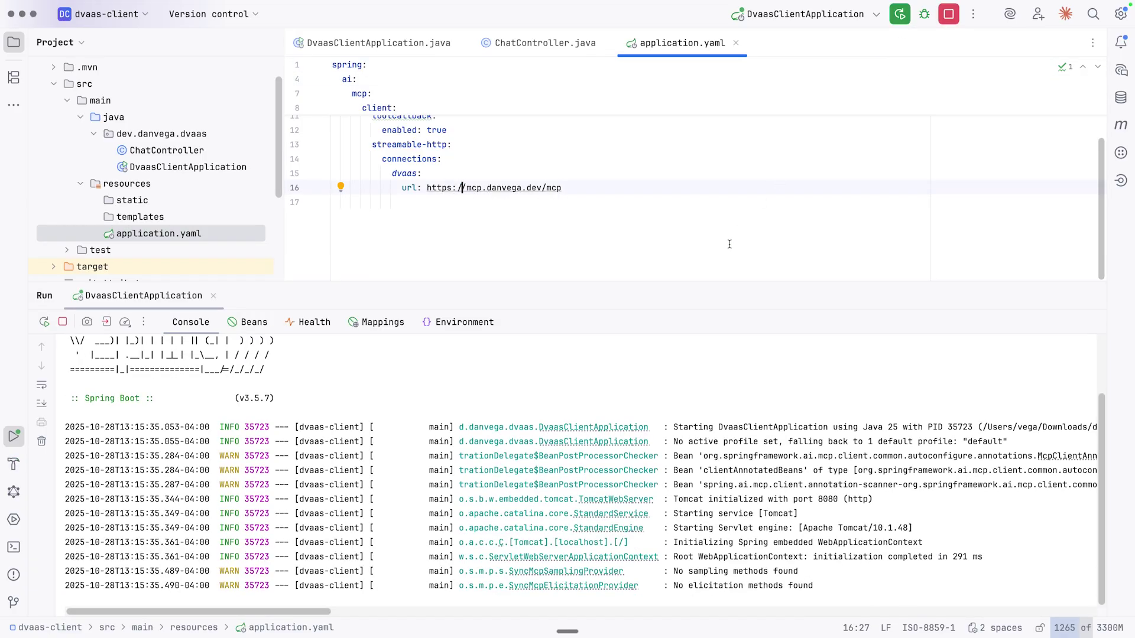
left_click_drag(692, 287, 692, 247)
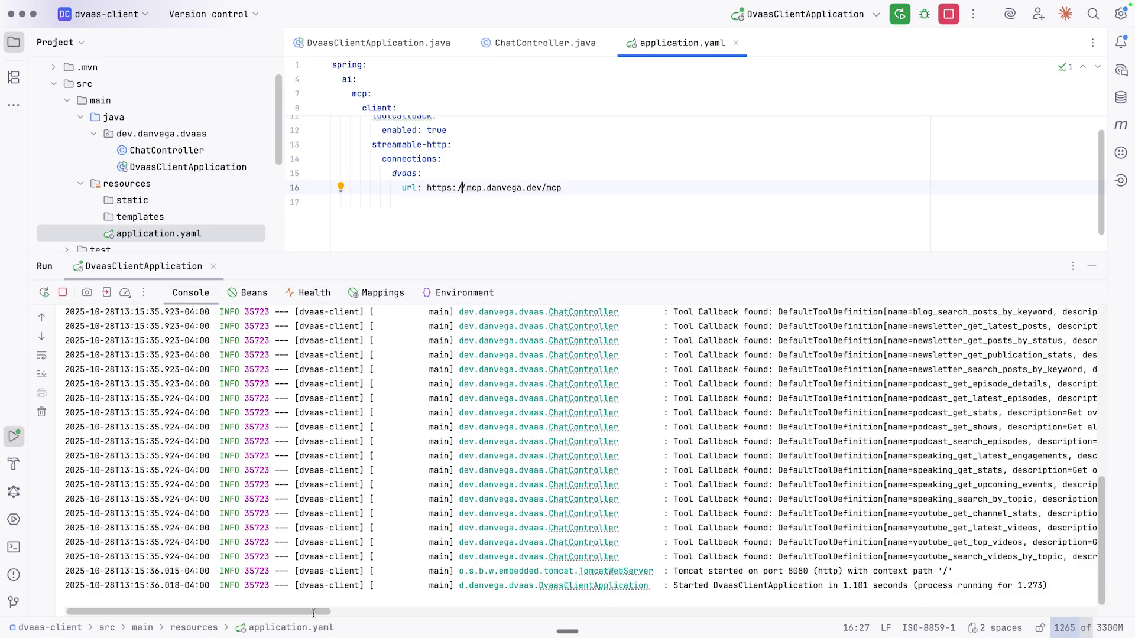
left_click_drag(302, 612, 423, 616)
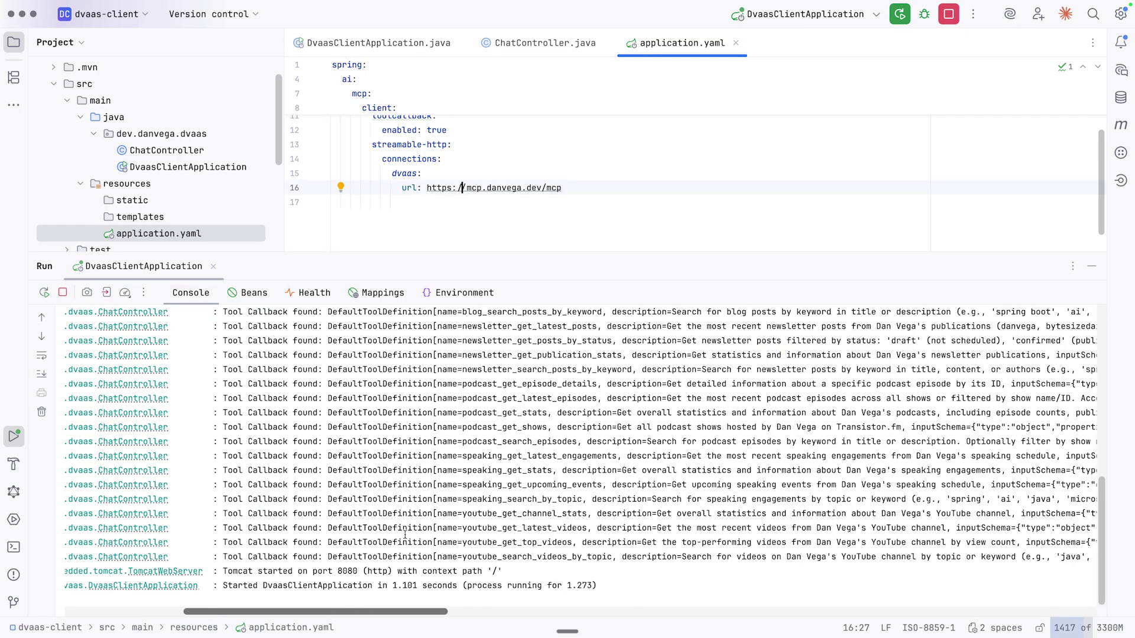
scroll(404, 503, "up", 3)
scroll(404, 503, "up", 3)
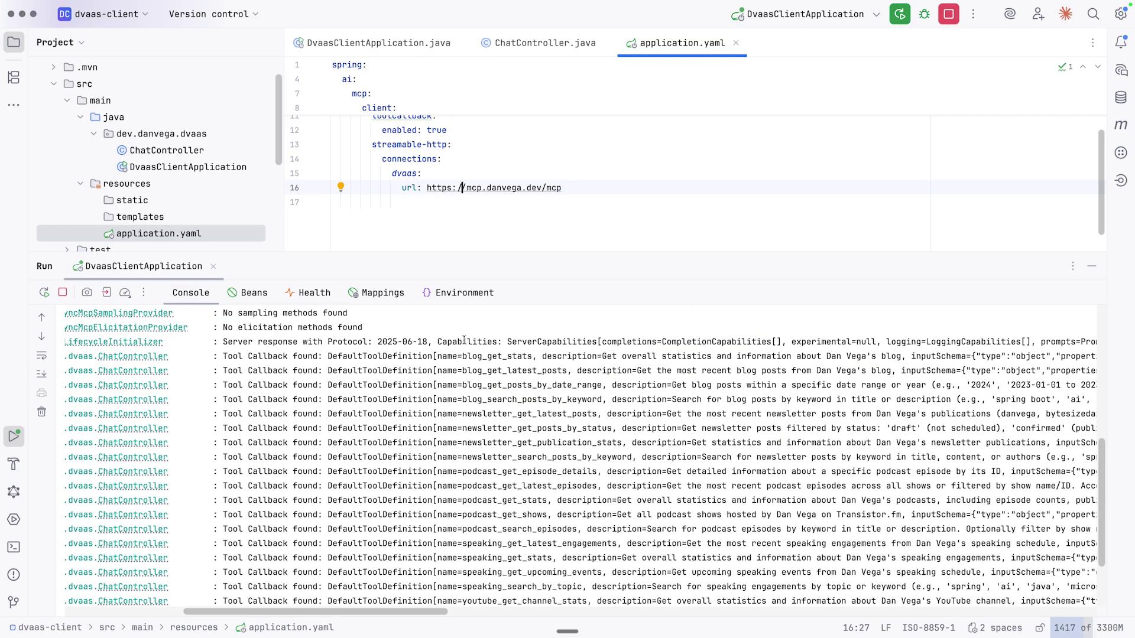
left_click_drag(398, 613, 431, 615)
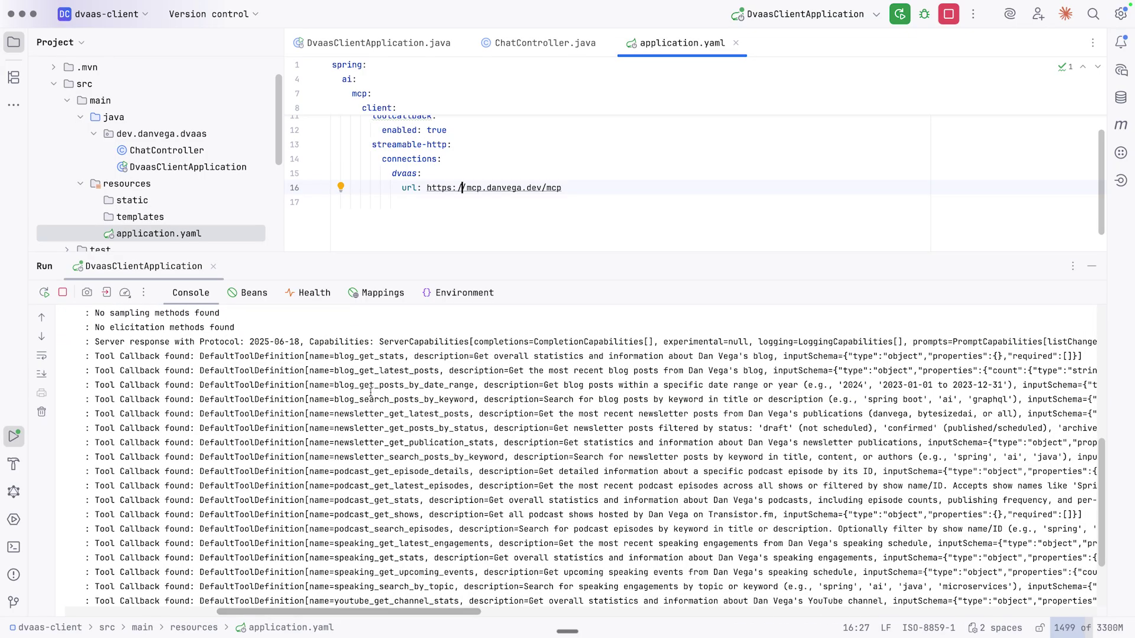
scroll(370, 480, "down", 1)
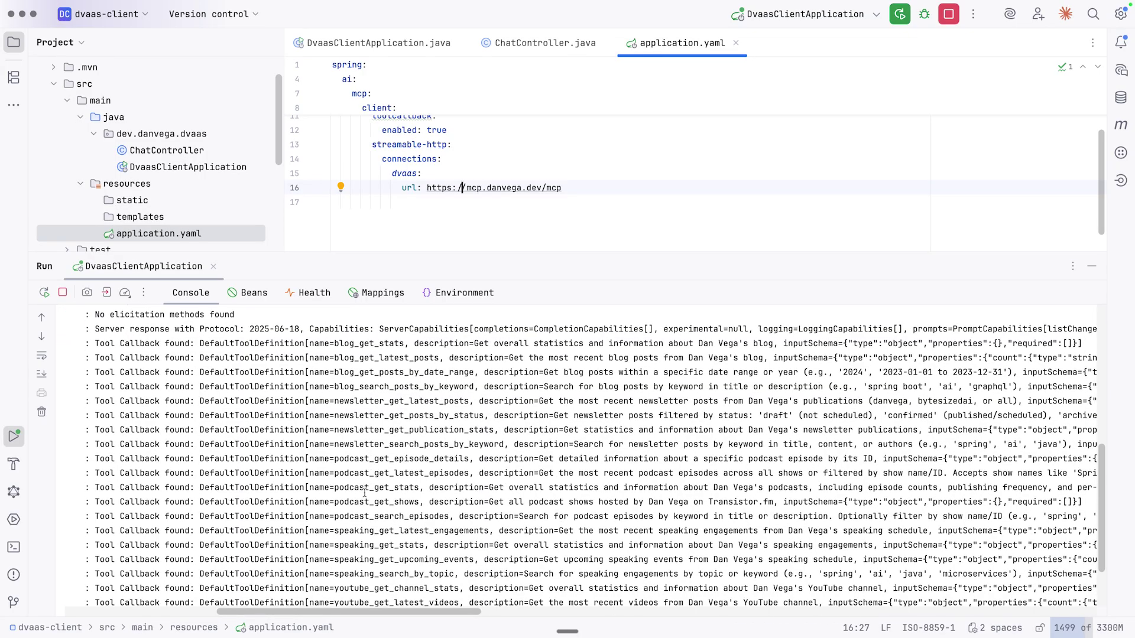
scroll(367, 487, "down", 1)
scroll(362, 496, "down", 1)
scroll(349, 525, "down", 1)
scroll(355, 532, "down", 1)
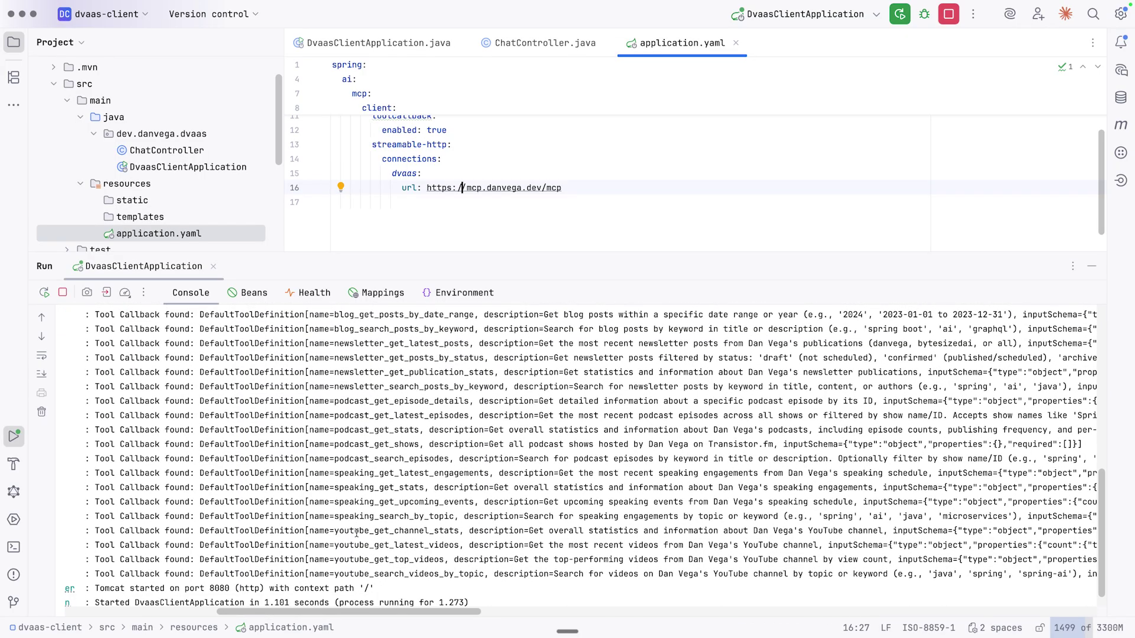
scroll(356, 532, "down", 1)
left_click_drag(392, 610, 239, 609)
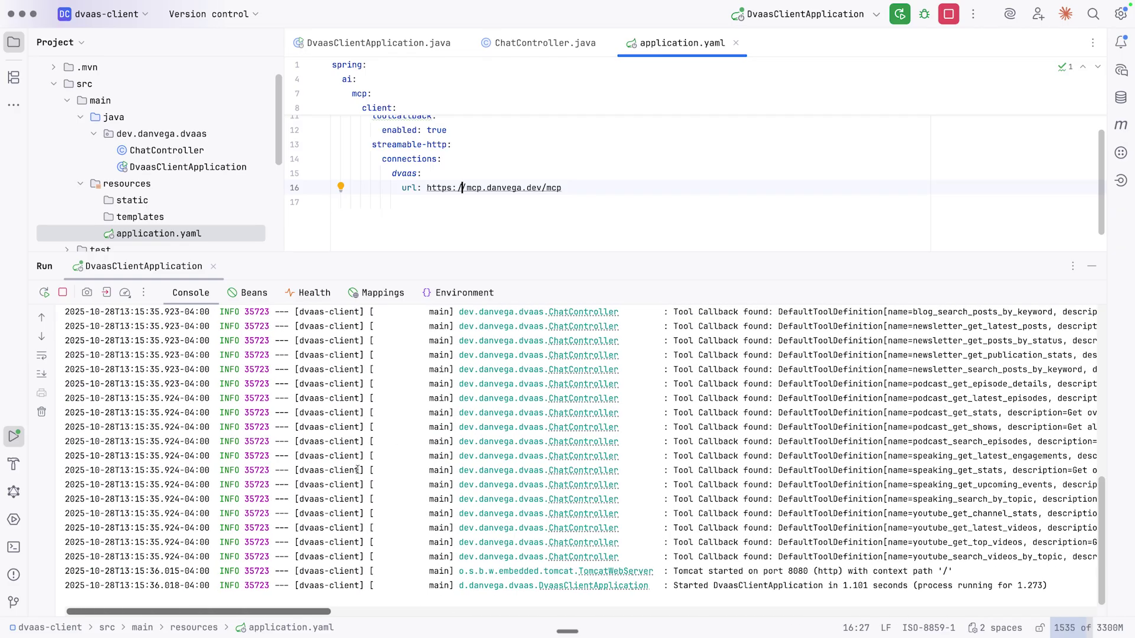
left_click_drag(1037, 257, 1026, 374)
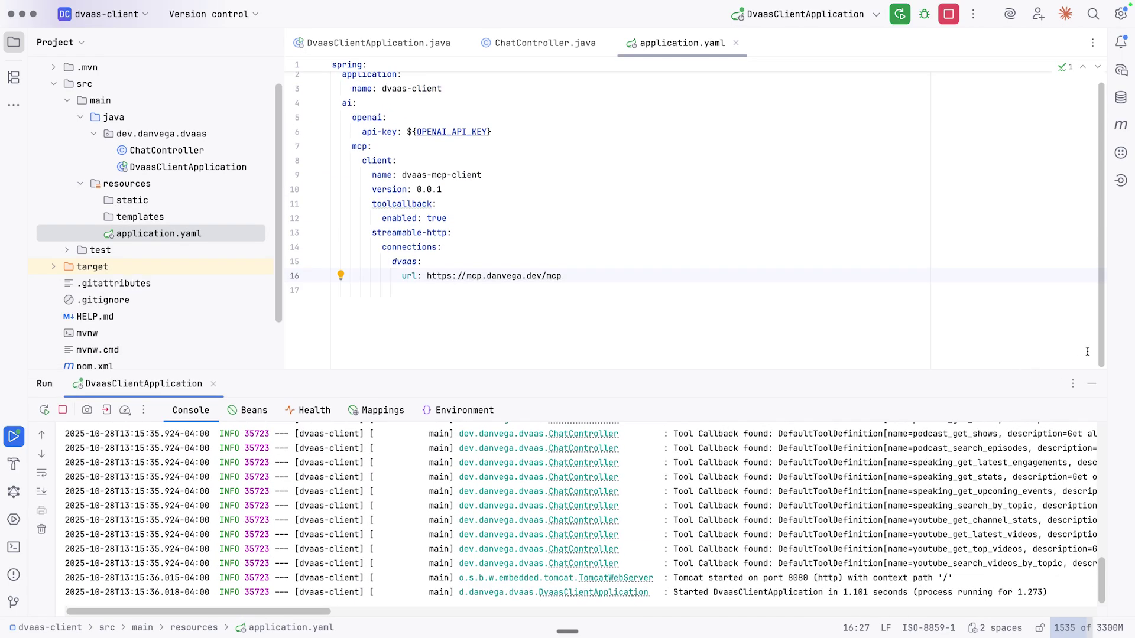
left_click(1091, 376)
Step: In ChatController, move .build() onto its own line in the builder chain
left_click(523, 43)
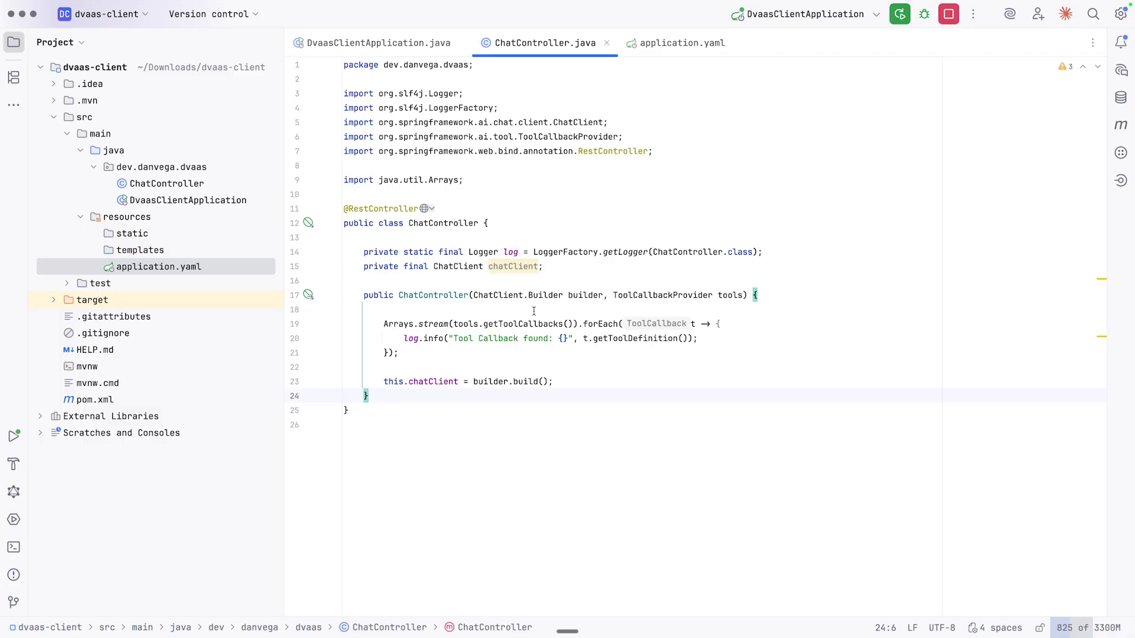
left_click(514, 383)
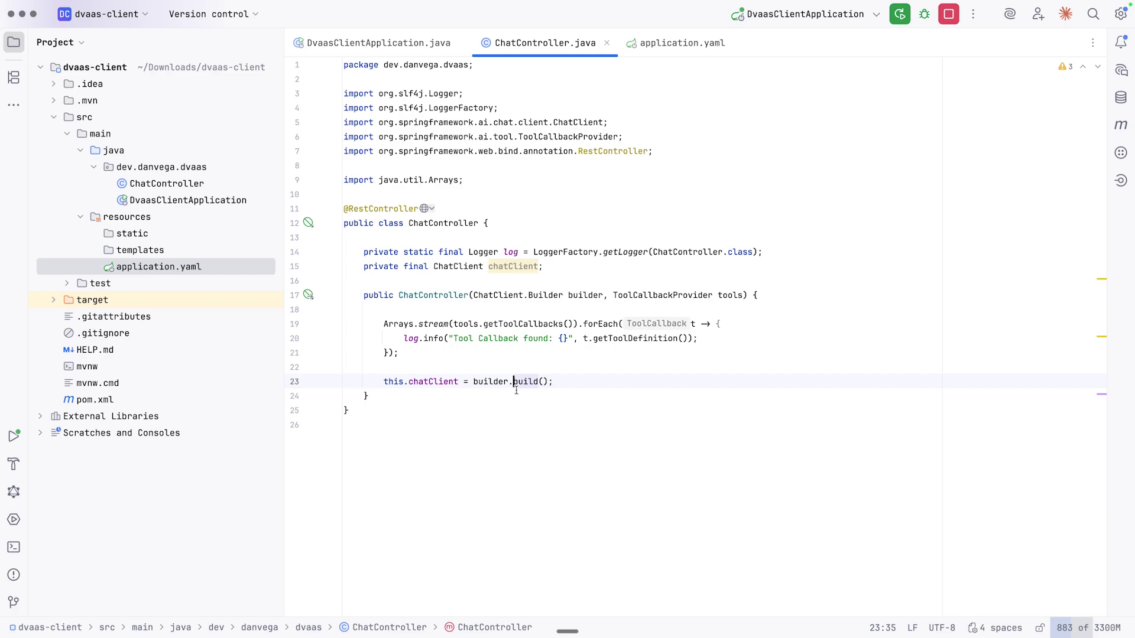
key("Left")
key("Return")
key("Return")
key("Up")
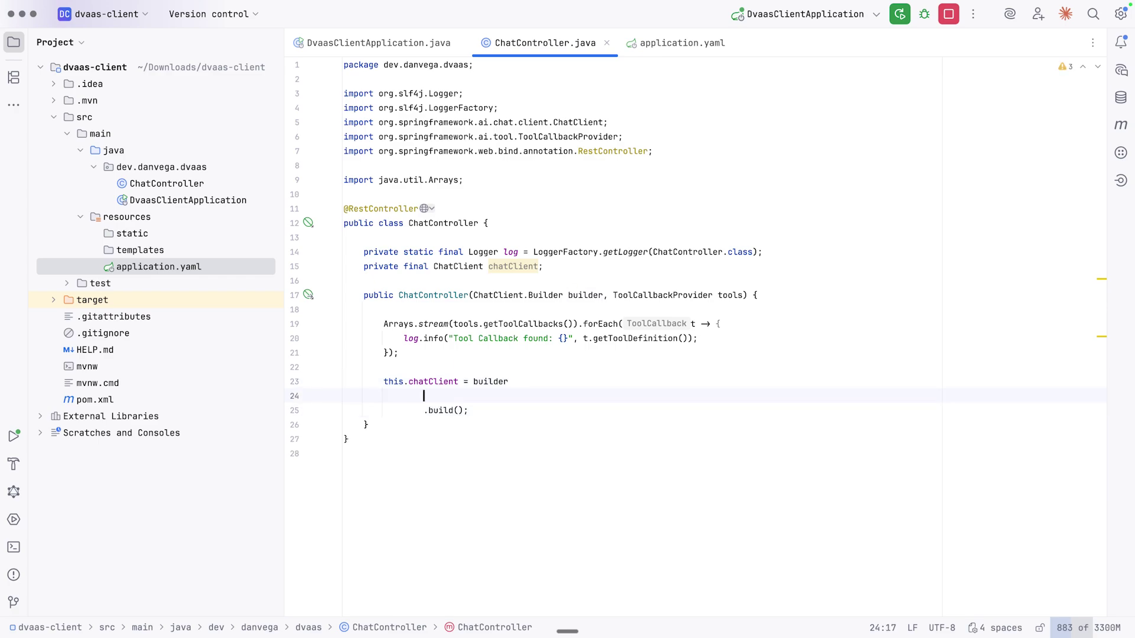
type(".")
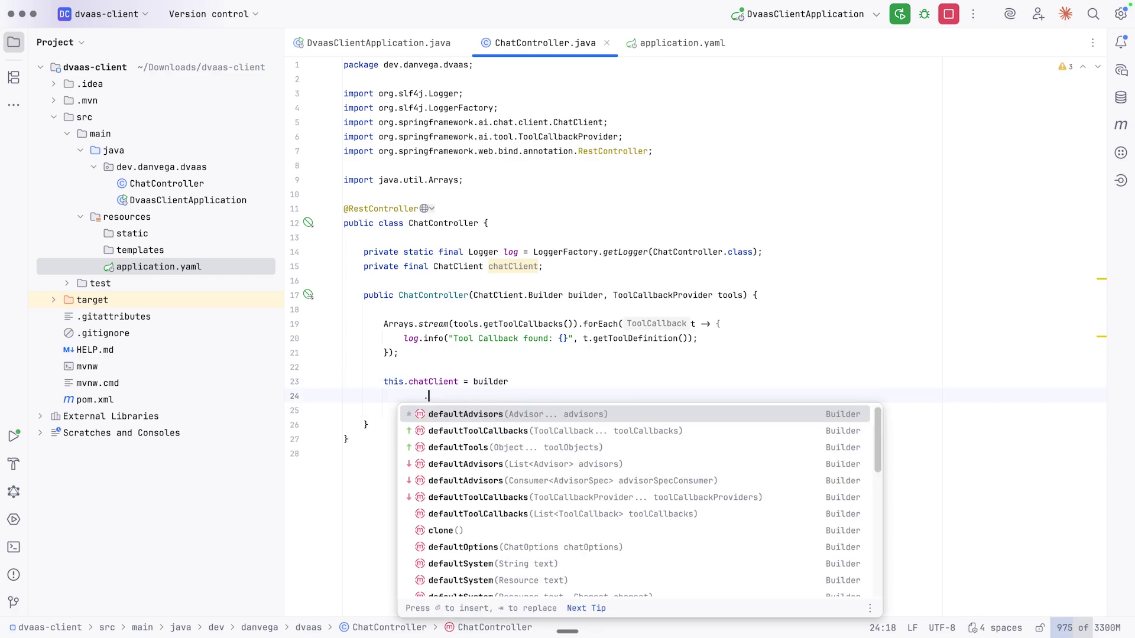
type("default")
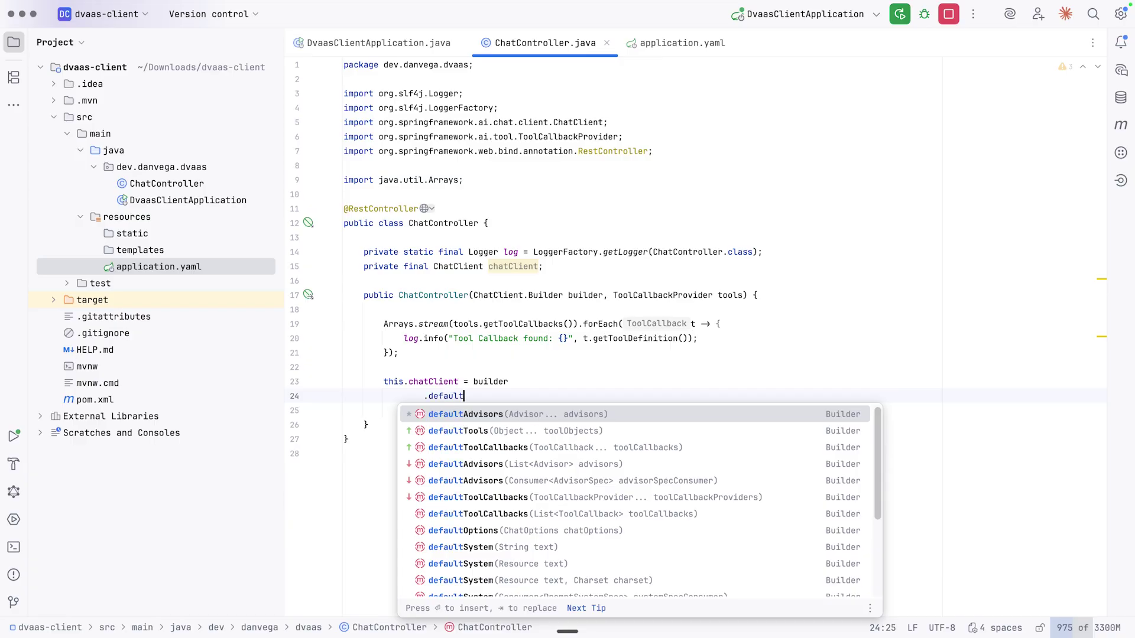
type("To")
Step: Insert .defaultToolCallbacks(tools) before .build() and leave a blank line after the constructor
key("Return")
key("Tab")
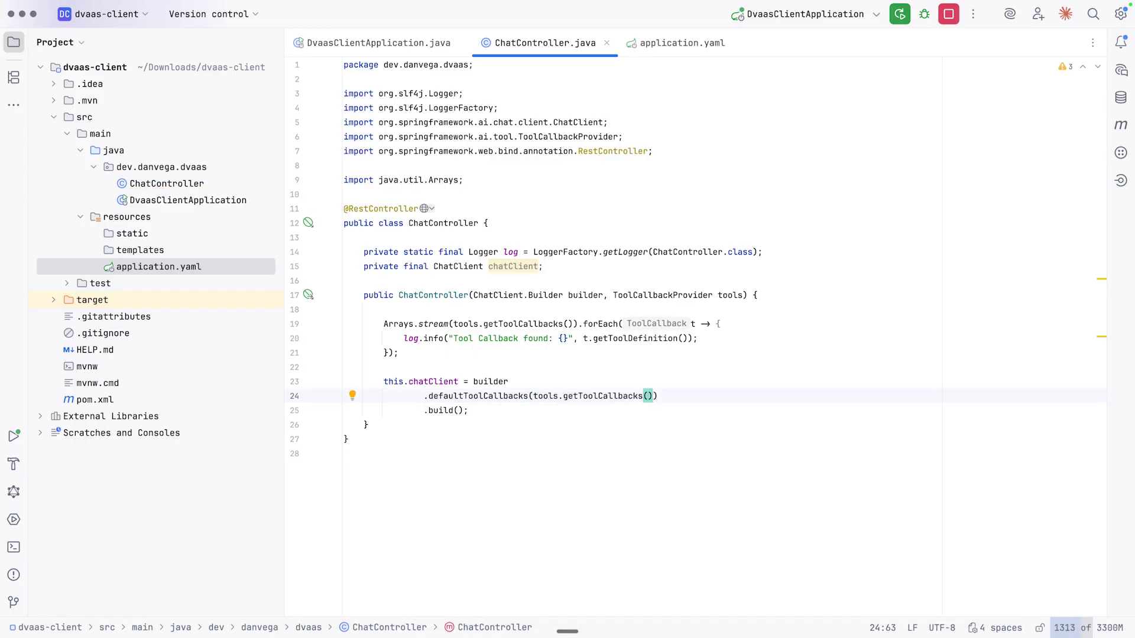
key("BackSpace")
key("BackSpace")
key("BackSpace")
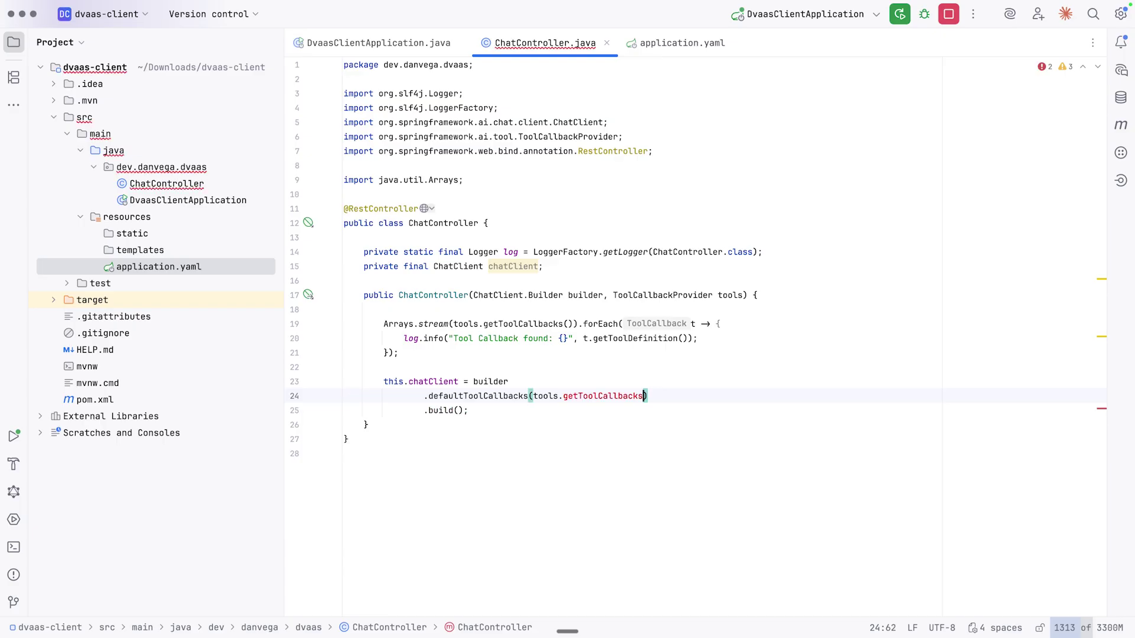
key("BackSpace")
key("BackSpace")
key("BackSpace")
key("BackSpace")
key("BackSpace")
key("BackSpace")
key("BackSpace")
key("BackSpace")
key("BackSpace")
key("BackSpace")
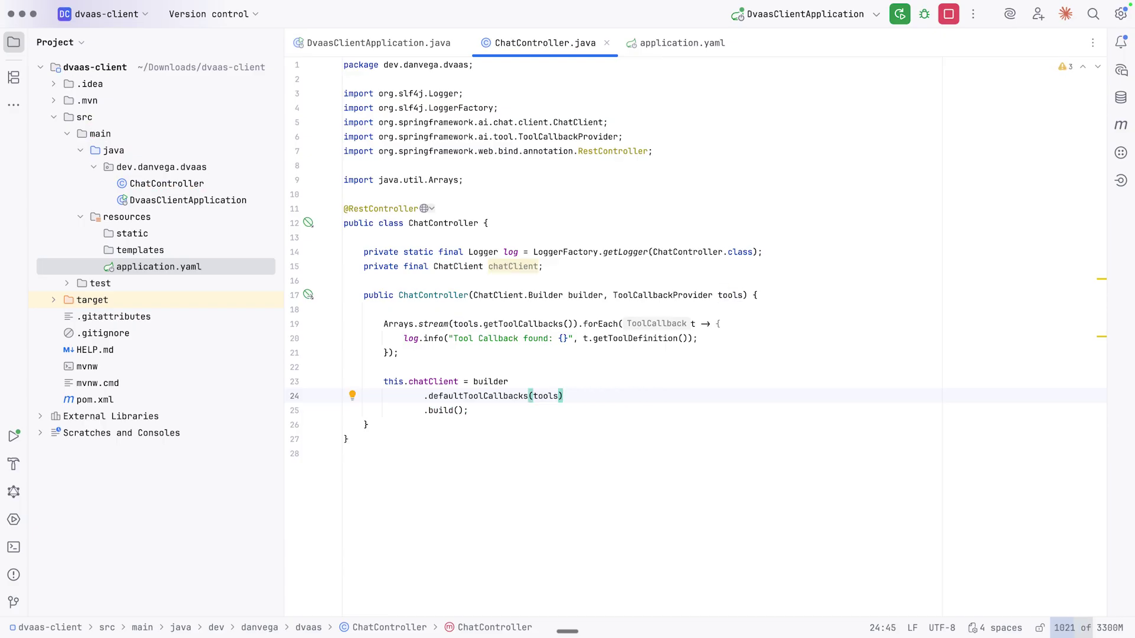
key("Down")
key("Up")
key("Home")
key("ctrl+Right")
key("Right")
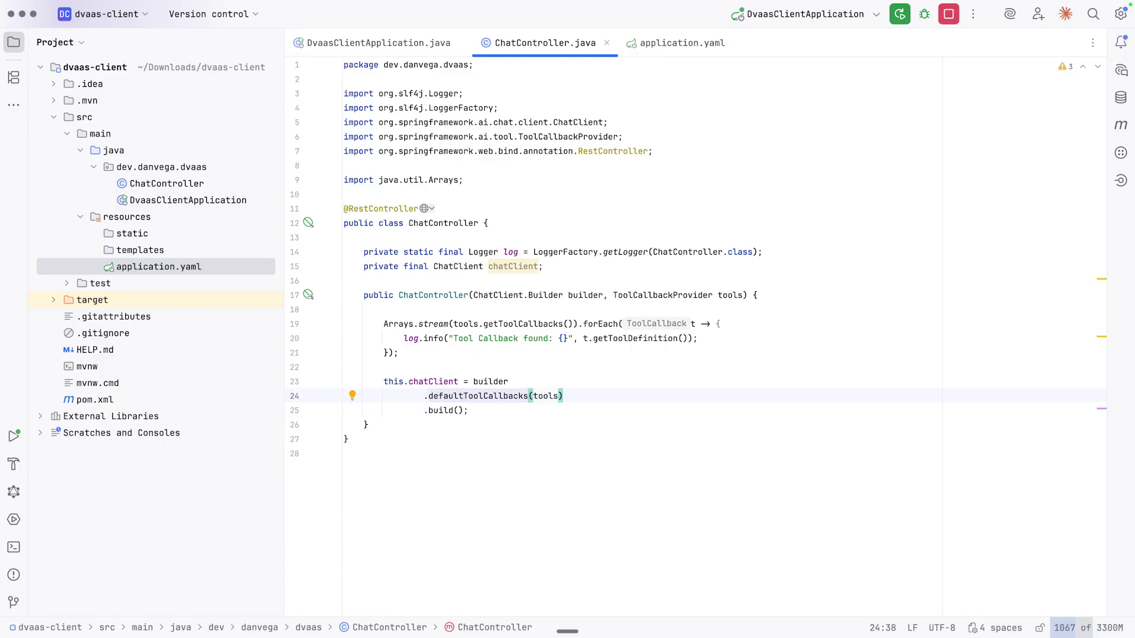
key("Right")
key("Right")
key("Right")
key("Right")
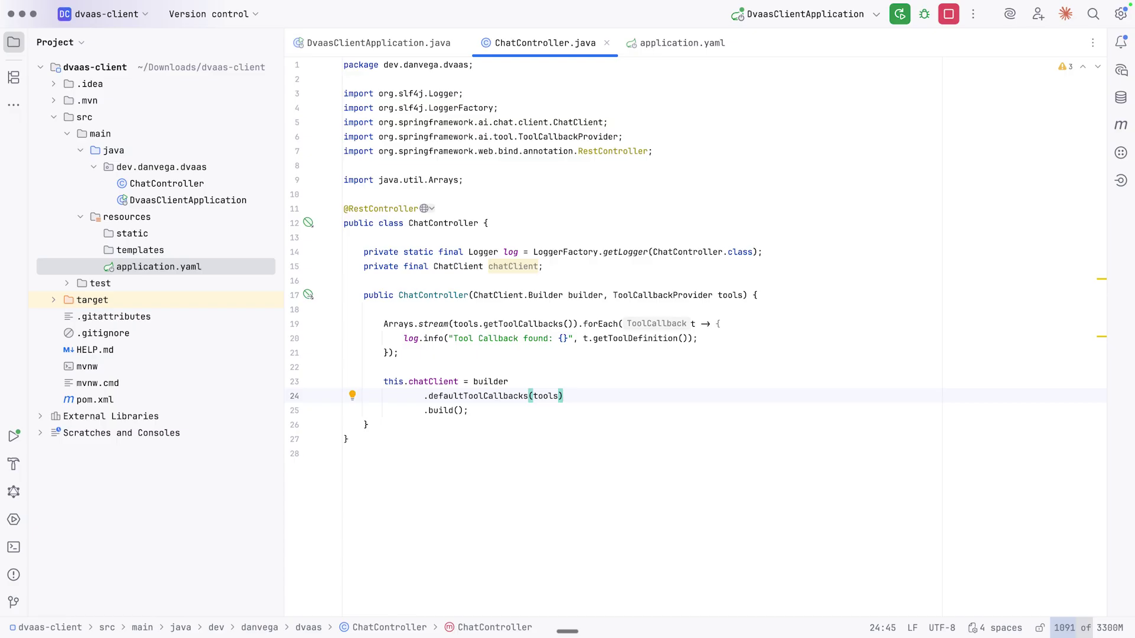
key("Down")
key("Down")
key("Return")
key("Return")
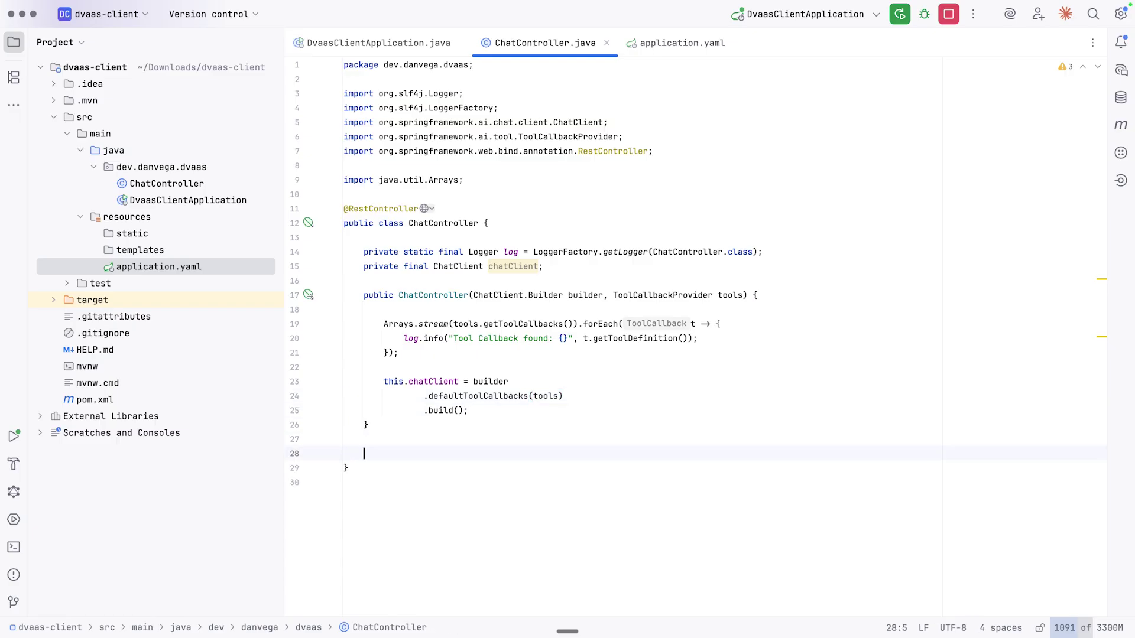
type("@Get")
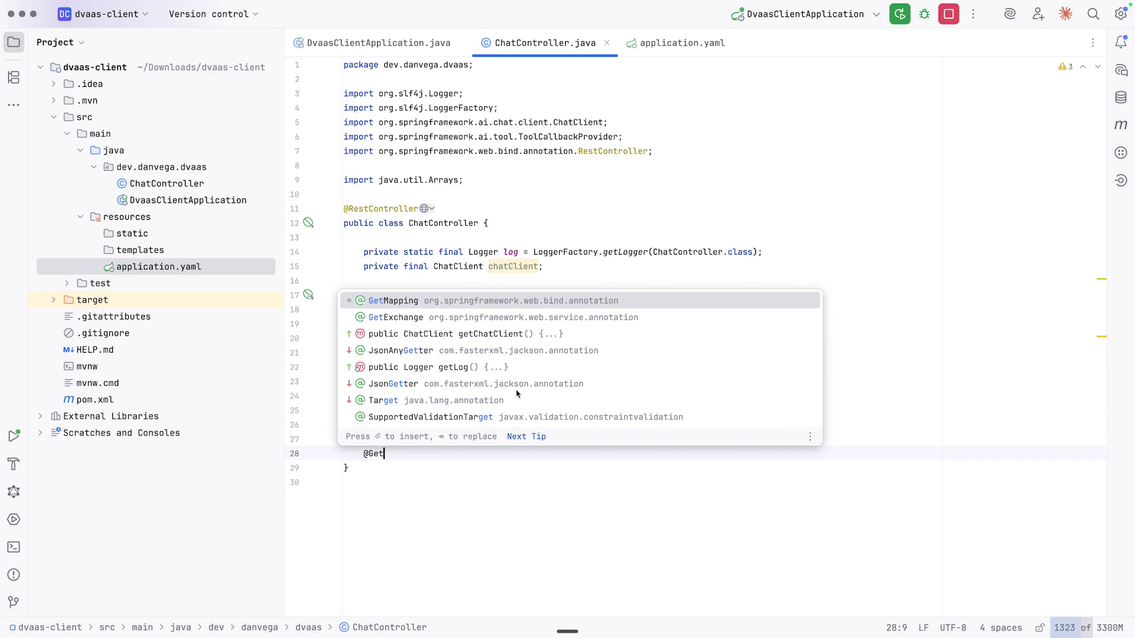
key("Return")
type("\"/ch")
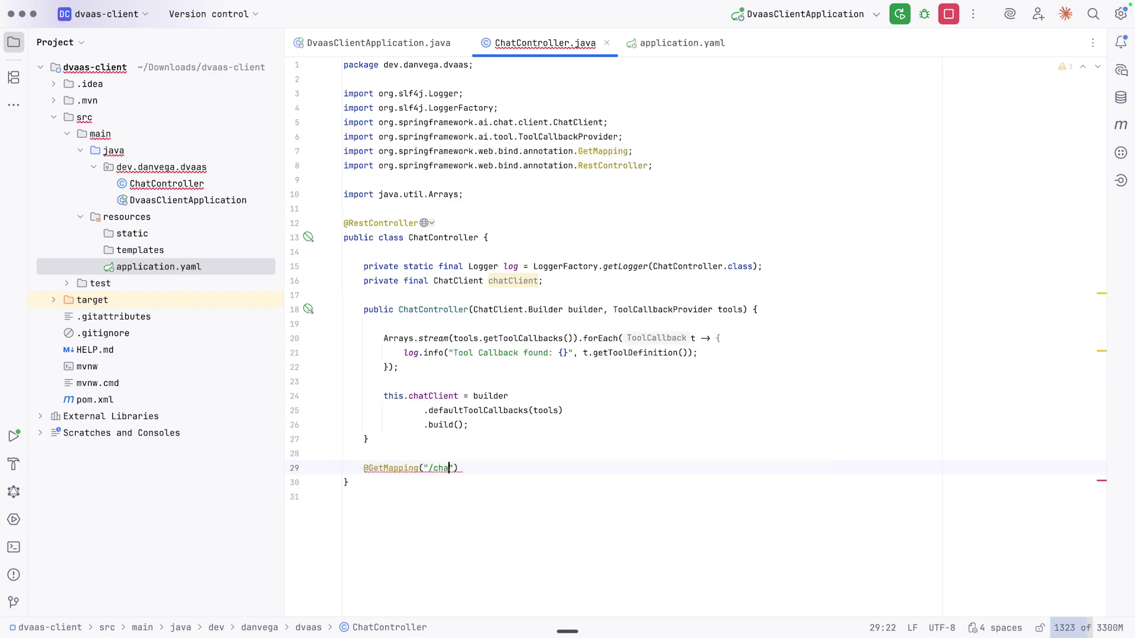
type("at")
key("Return")
type("public")
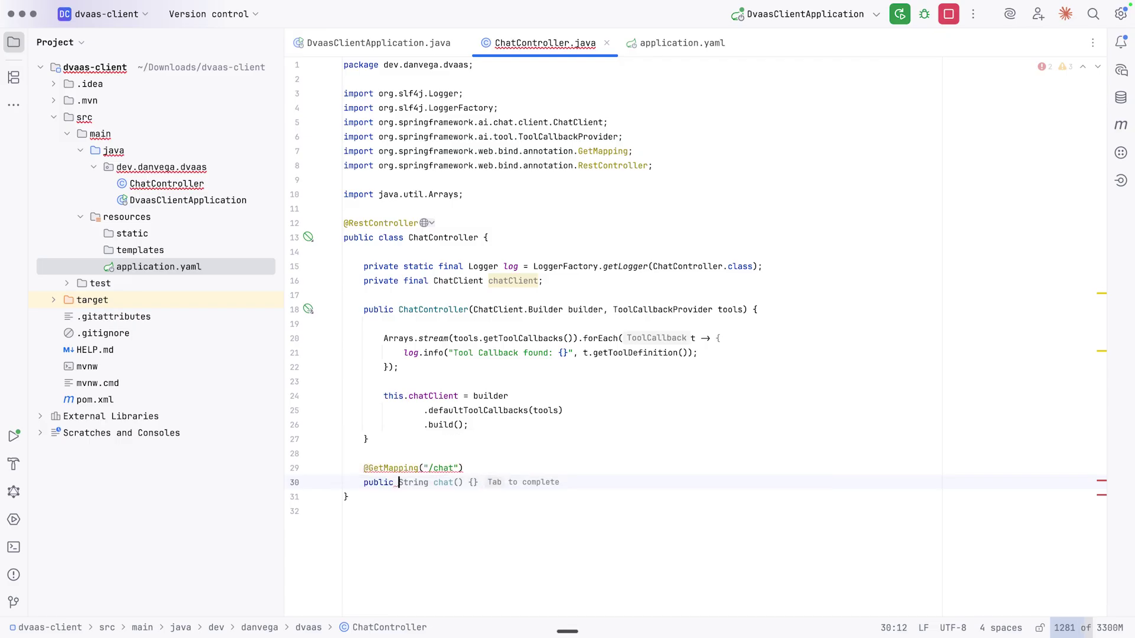
type(" String cht")
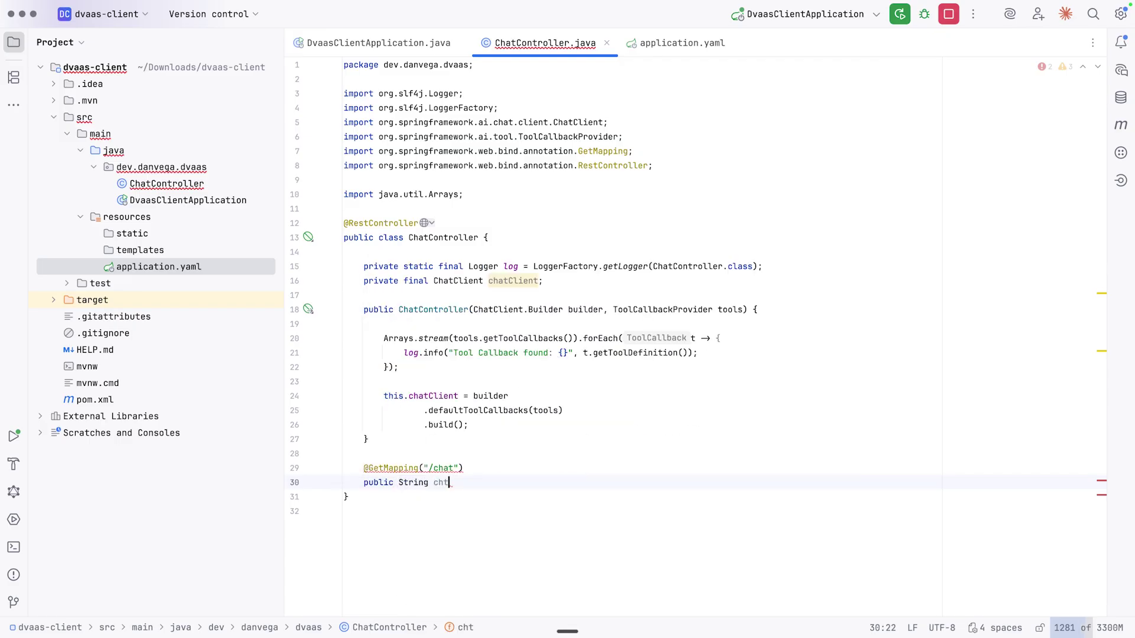
type("()")
key("Left")
key("Left")
key("Left")
type("a")
key("End")
type("{")
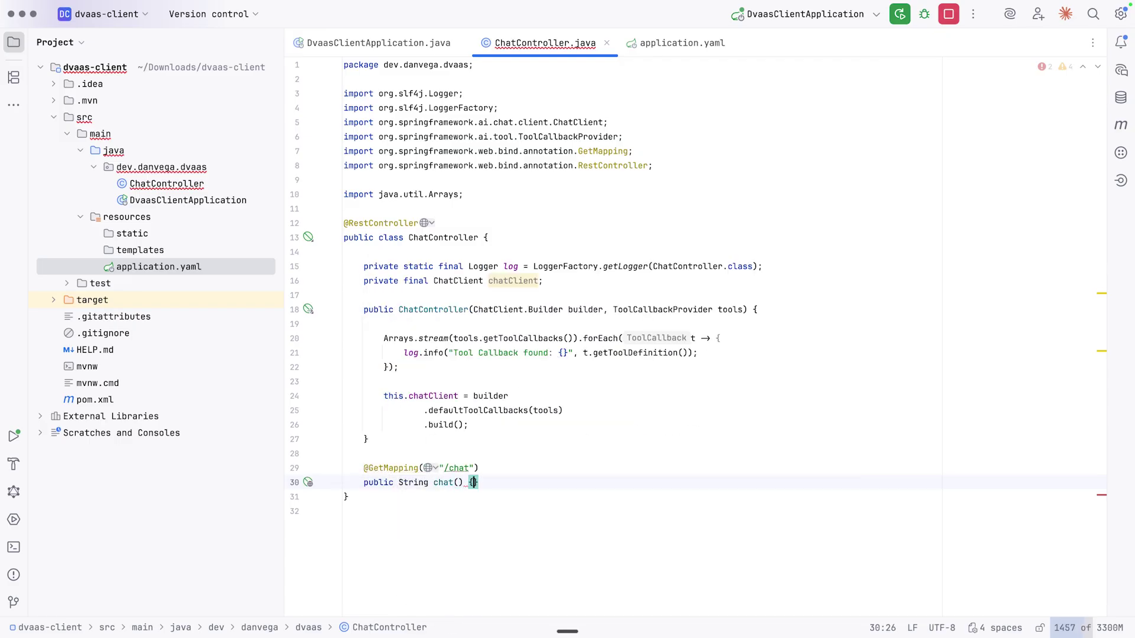
key("Return")
key("Up")
key("alt+Right")
key("alt+Right")
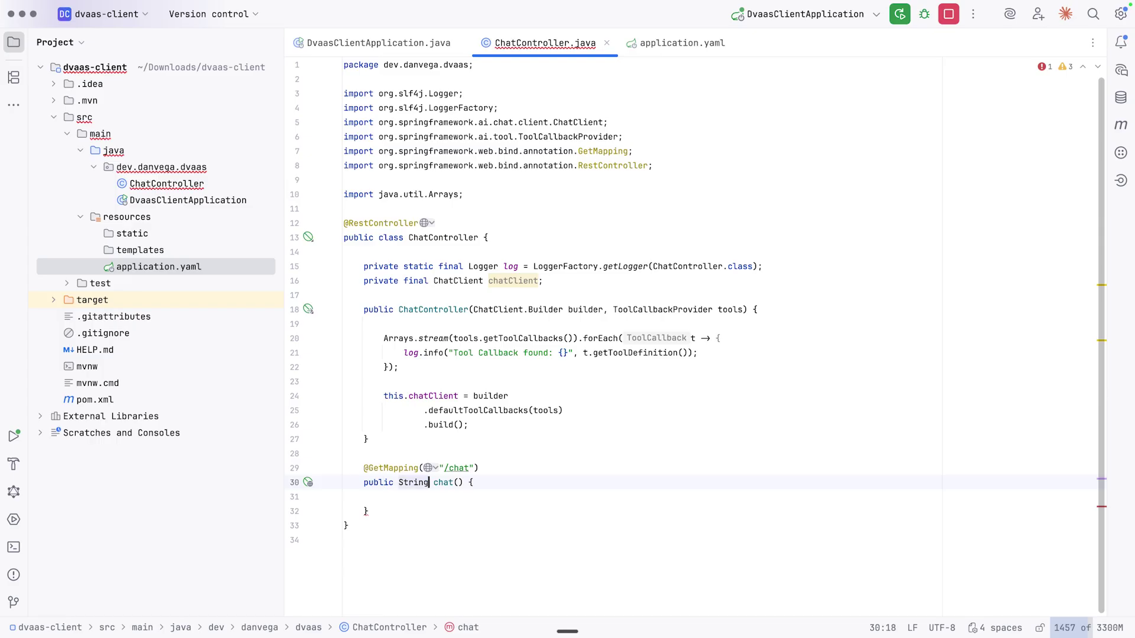
key("alt+Right")
key("Right")
key("Down")
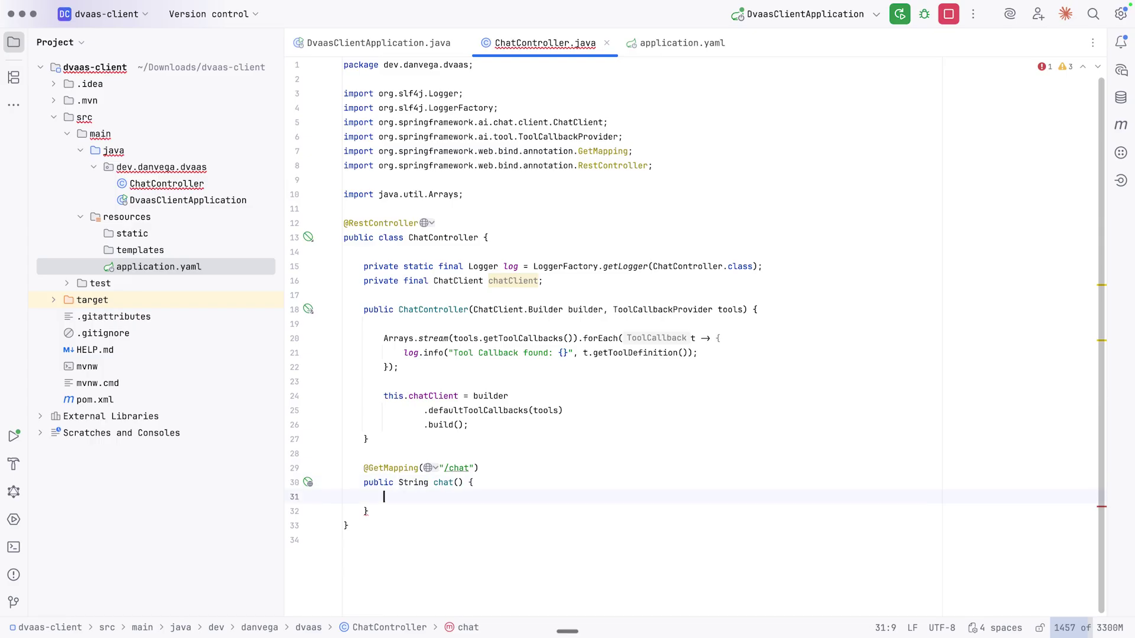
type("return chat")
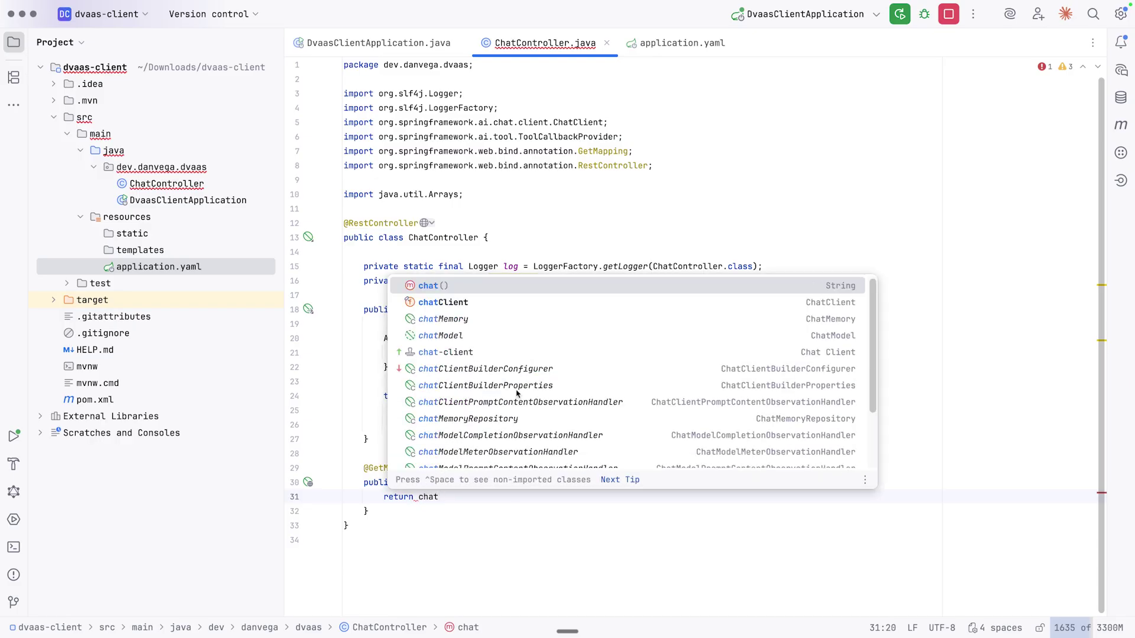
type("Cli")
Step: Have the method call chatClient.prompt().user("What are Dan Vega's latest YouTube videos")
key("Return")
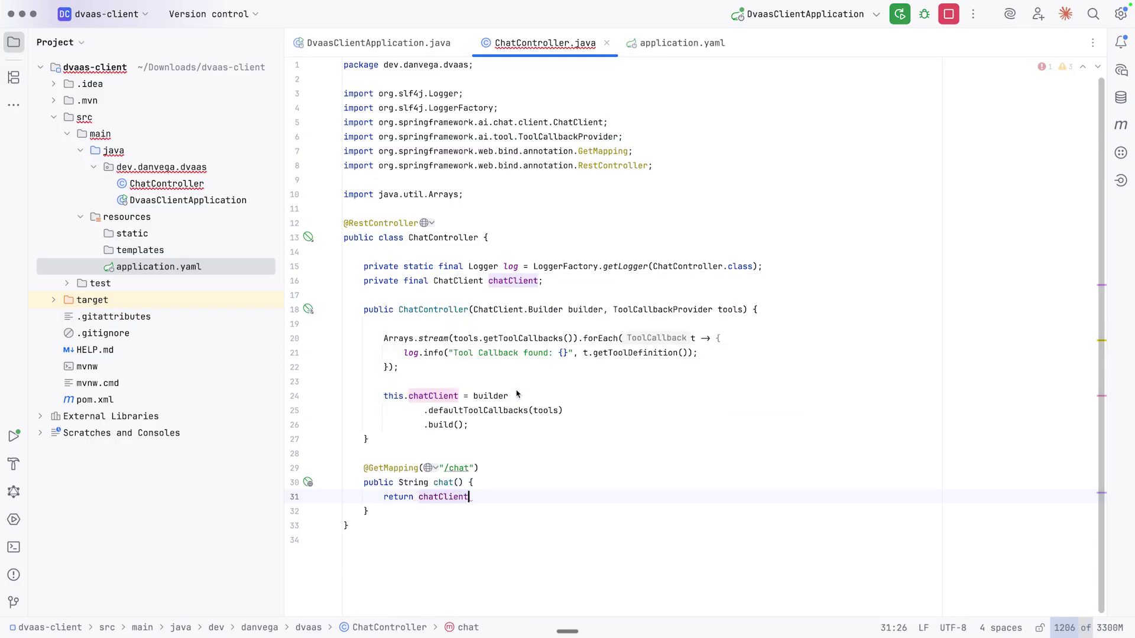
type(".pro")
key("Return")
key("Return")
type(".")
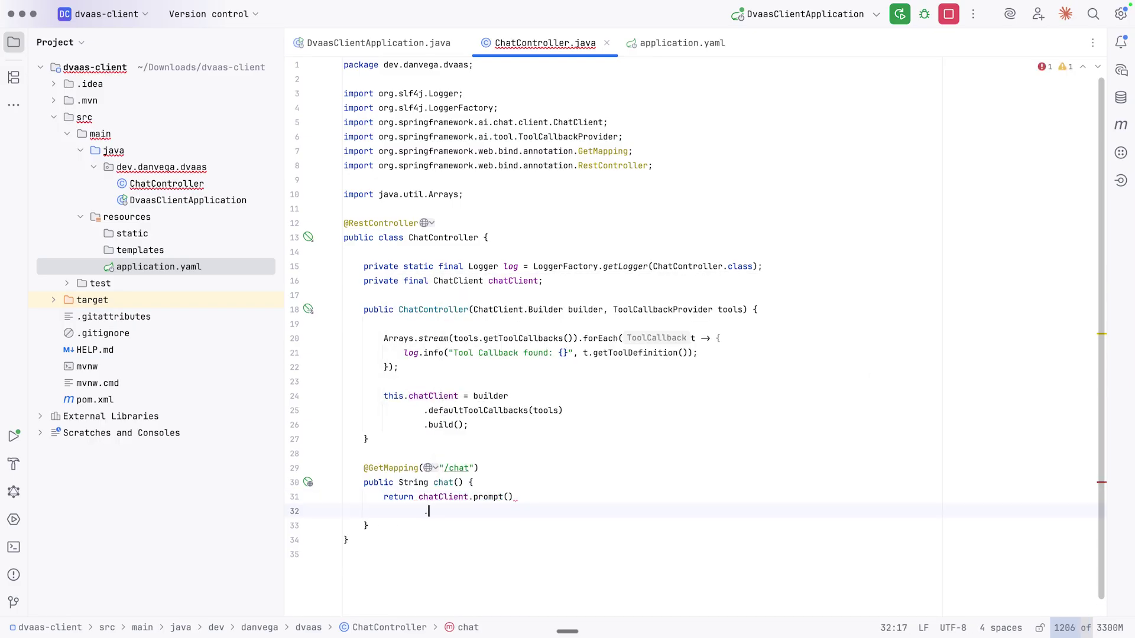
type("user")
key("Down")
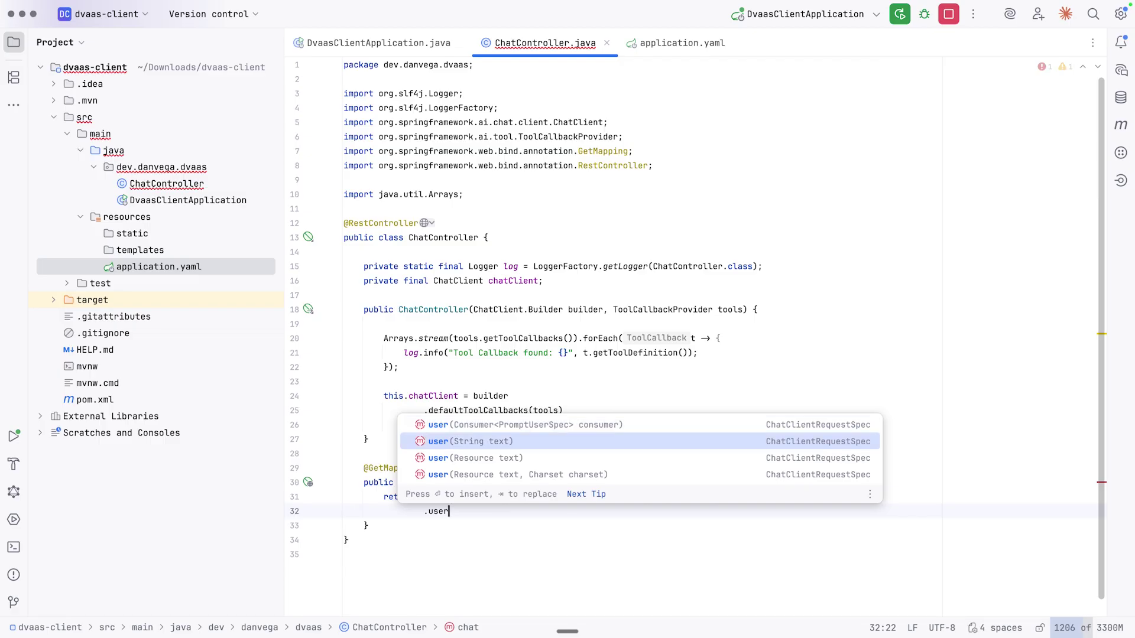
key("Return")
type("\"")
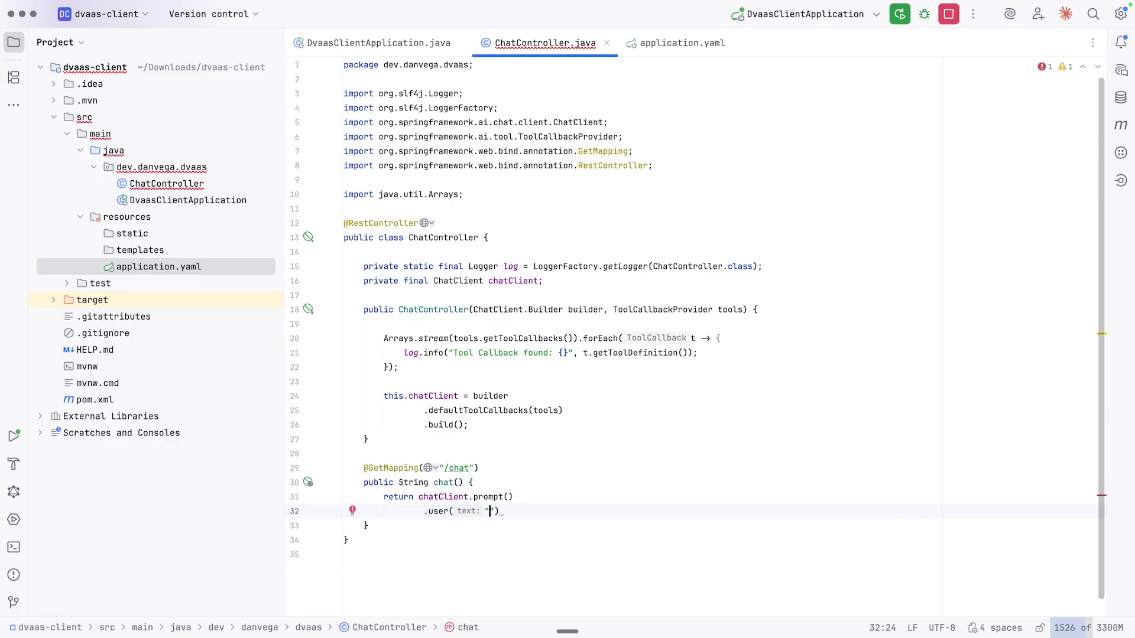
type("What are Dan ")
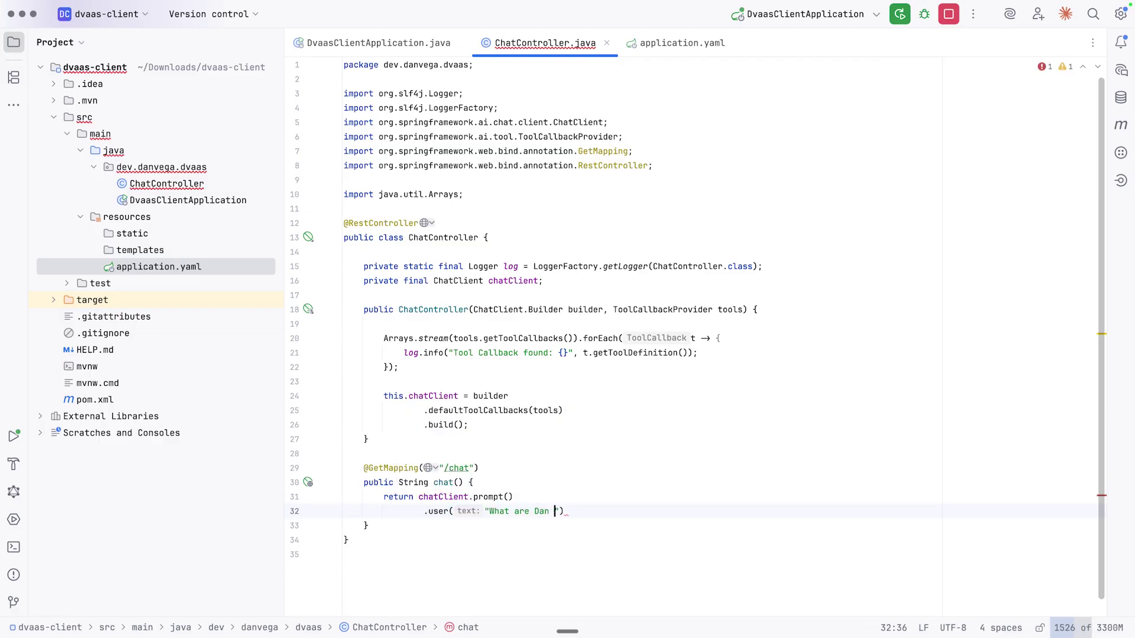
type("Vega's lat")
type("est YouTube ")
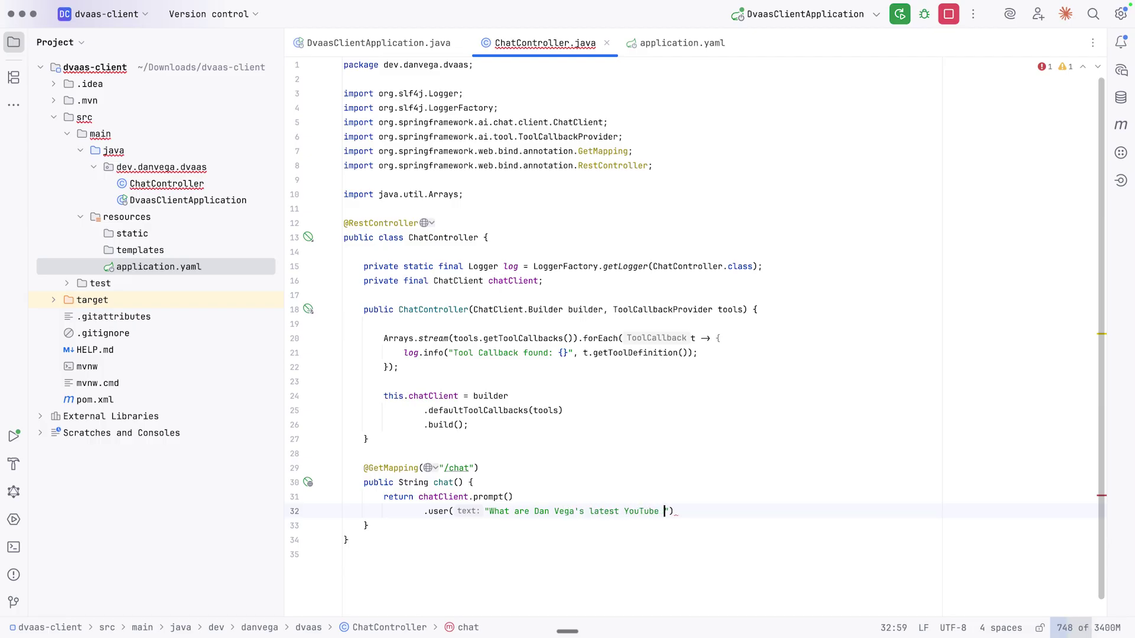
type("videos\"")
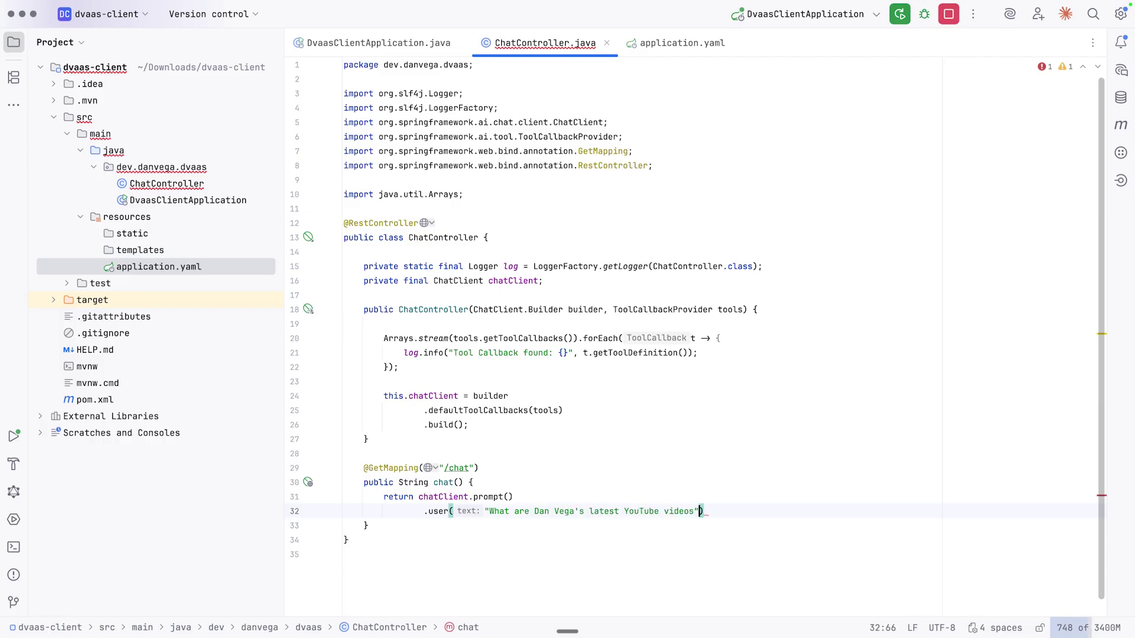
type(")")
Step: Highlight the defaultToolCallbacks call and the builder block while explaining them
left_click_drag(438, 410, 484, 410)
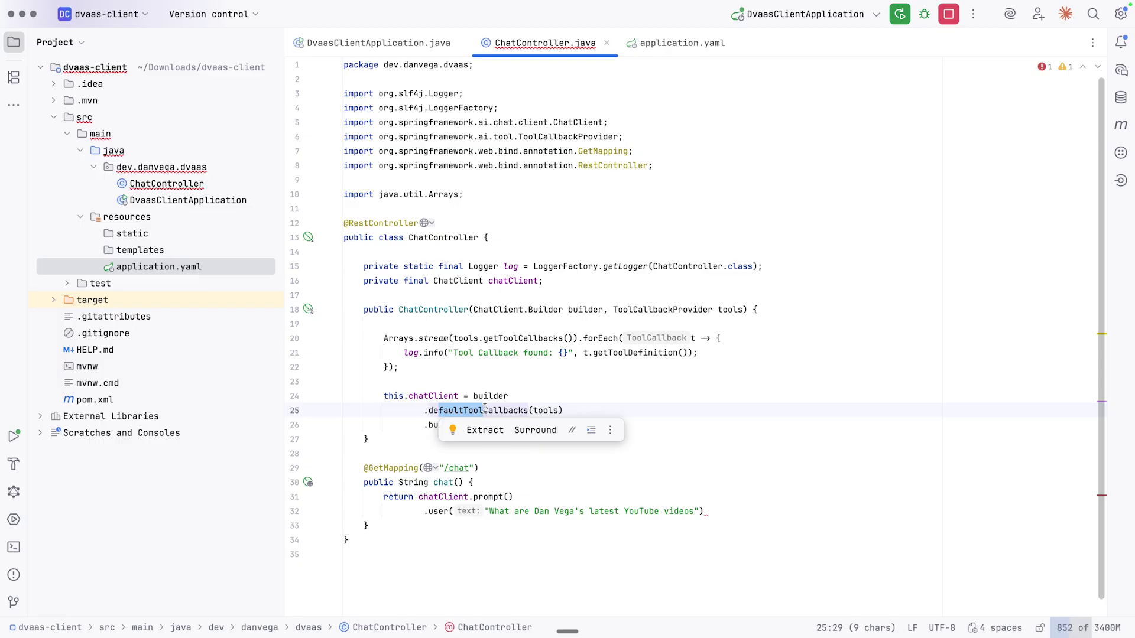
left_click(540, 498)
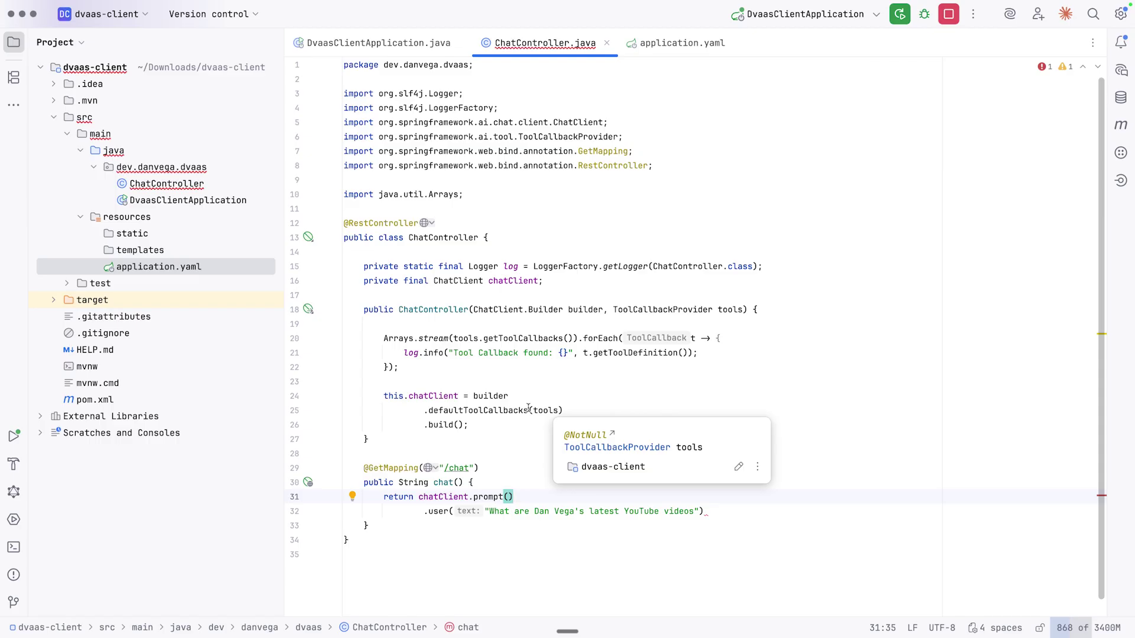
left_click_drag(385, 395, 634, 424)
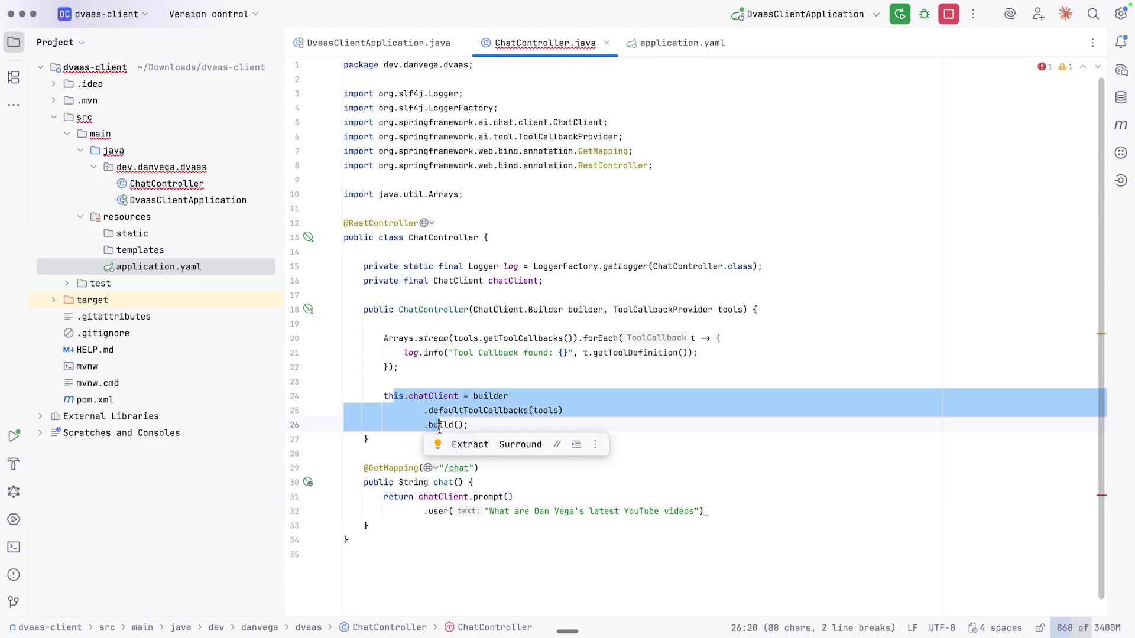
left_click(635, 424)
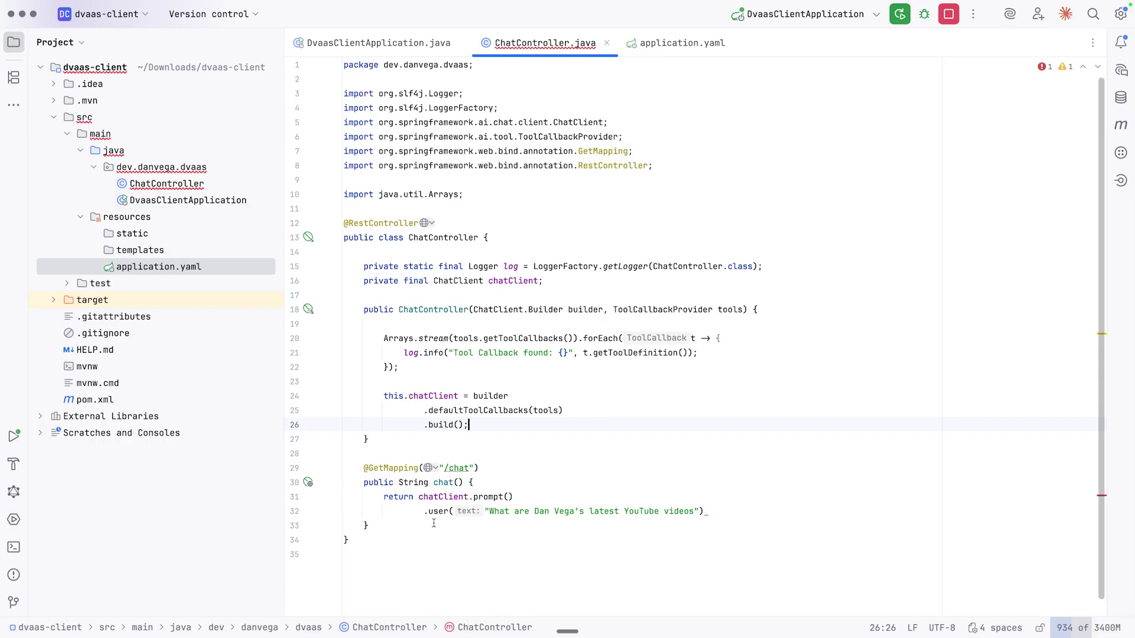
Step: Chain .call() and .content() after the prompt, then rerun the client
left_click(729, 513)
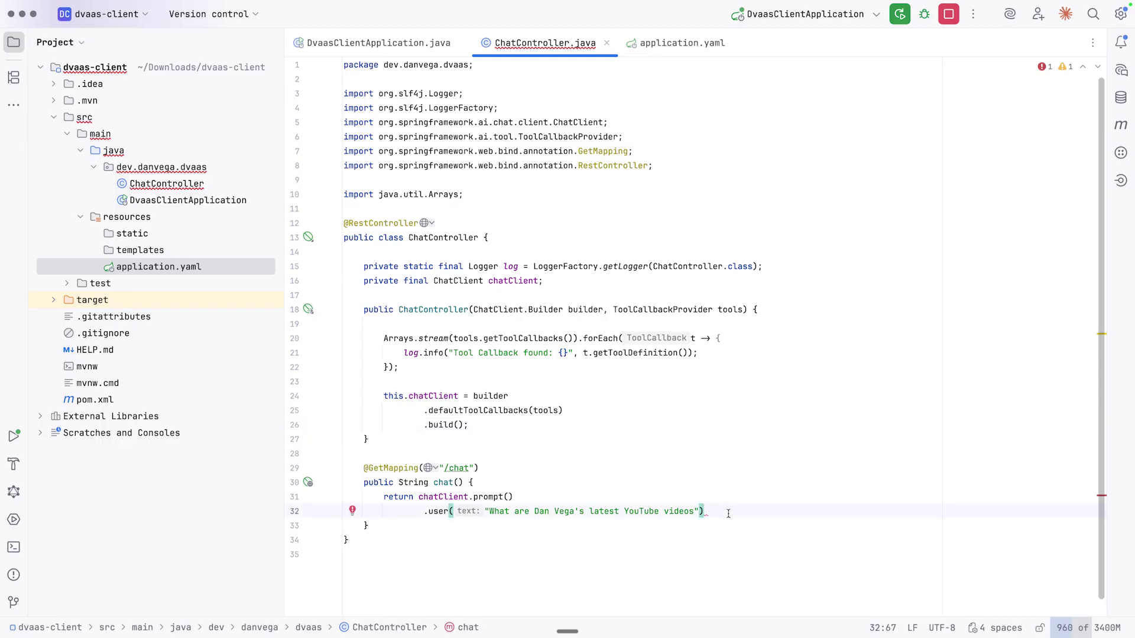
key("Return")
type(".c")
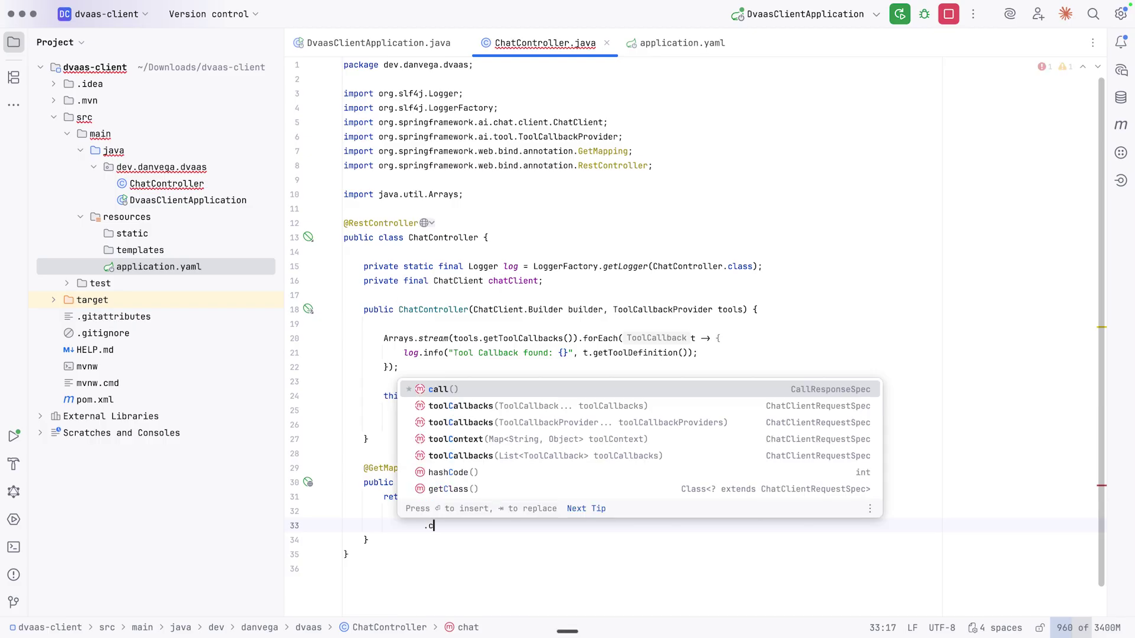
type("al")
key("Return")
key("Return")
type(".")
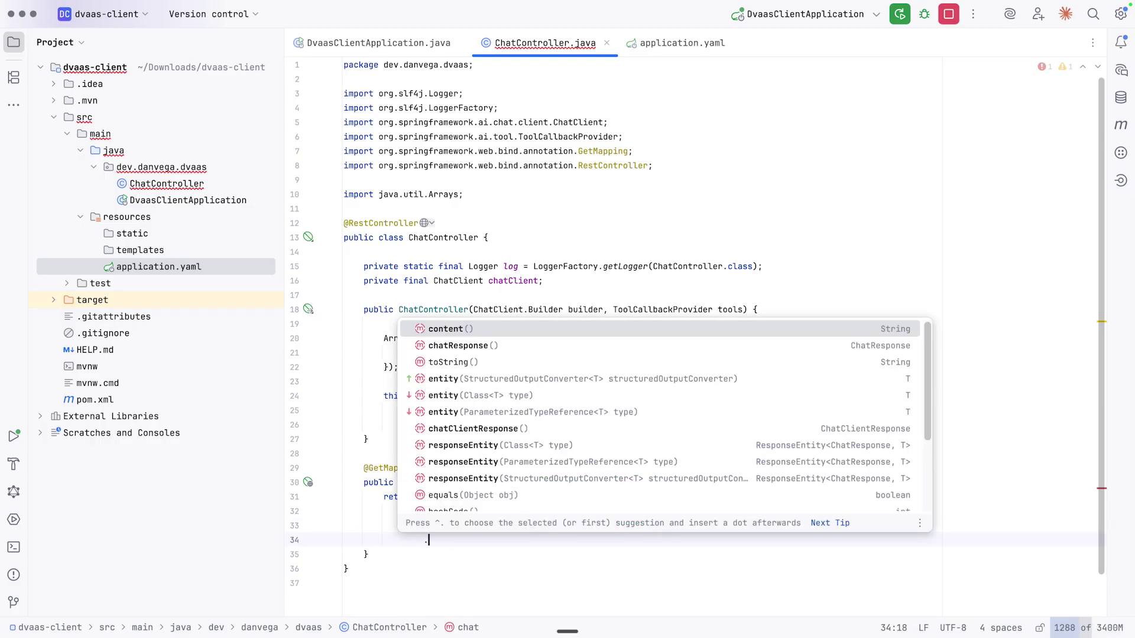
type("con")
key("Return")
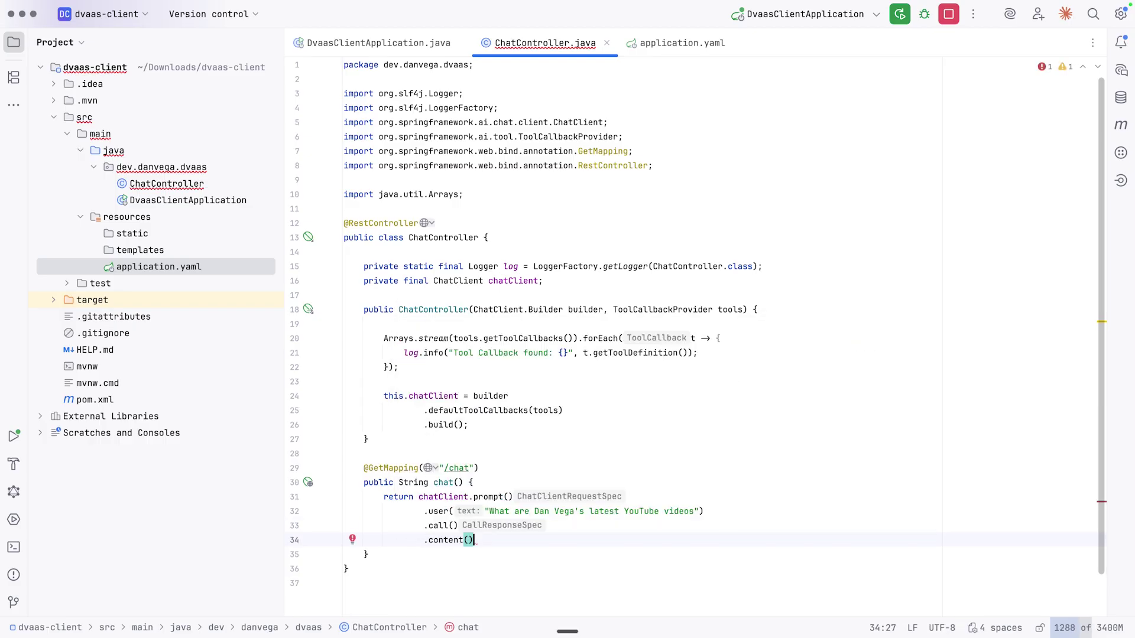
type(";")
key("Up")
key("shift+Left")
key("shift+Left")
key("shift+Left")
key("shift+Left")
key("shift+Left")
key("shift+Left")
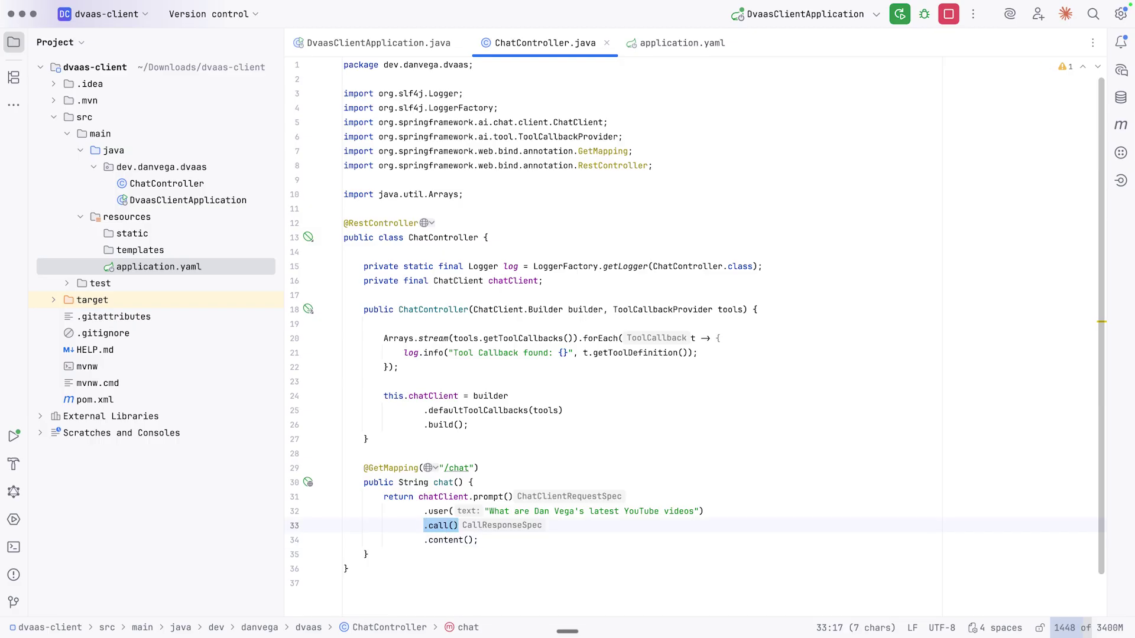
key("Right")
key("Down")
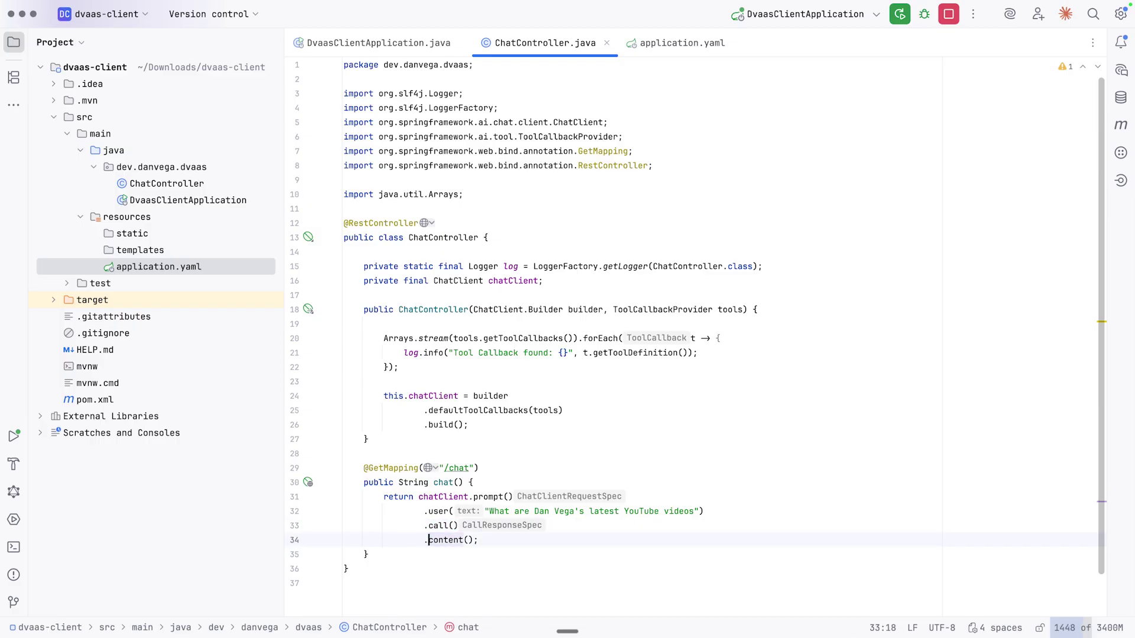
key("End")
left_click(899, 15)
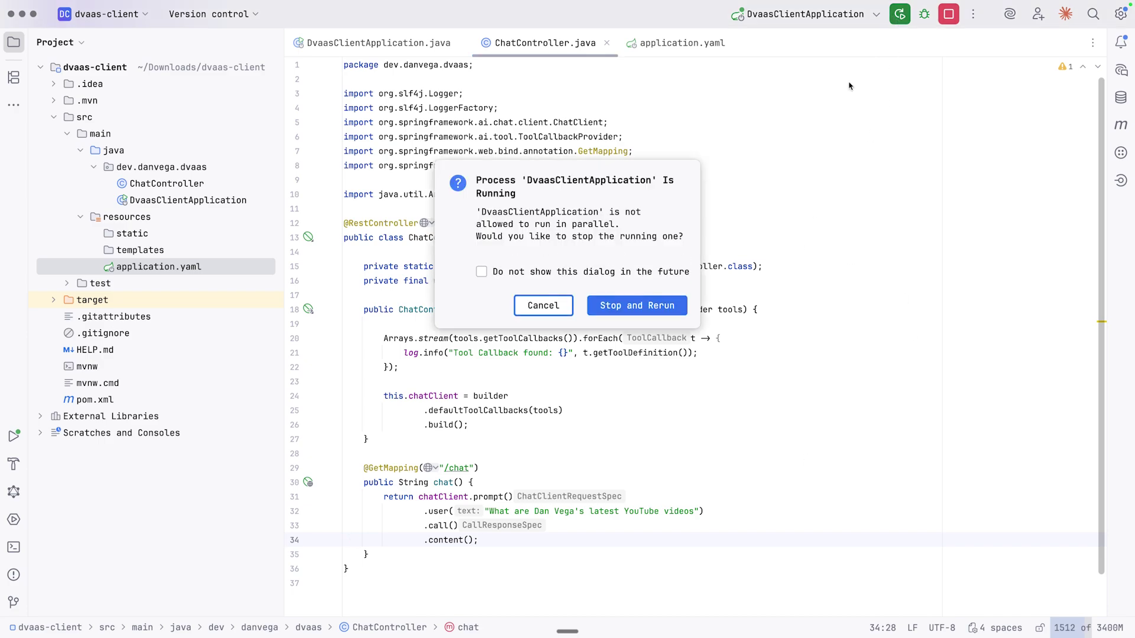
Step: Restart DvaasClientApplication on port 8080 and open a local terminal in dvaas-client
left_click(604, 308)
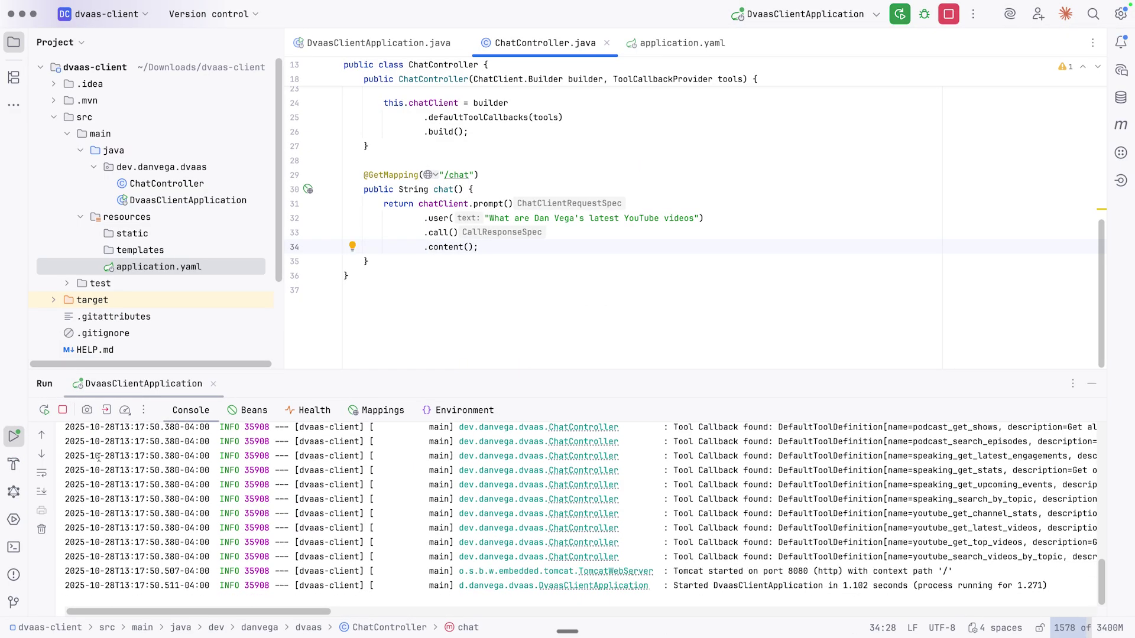
left_click(15, 547)
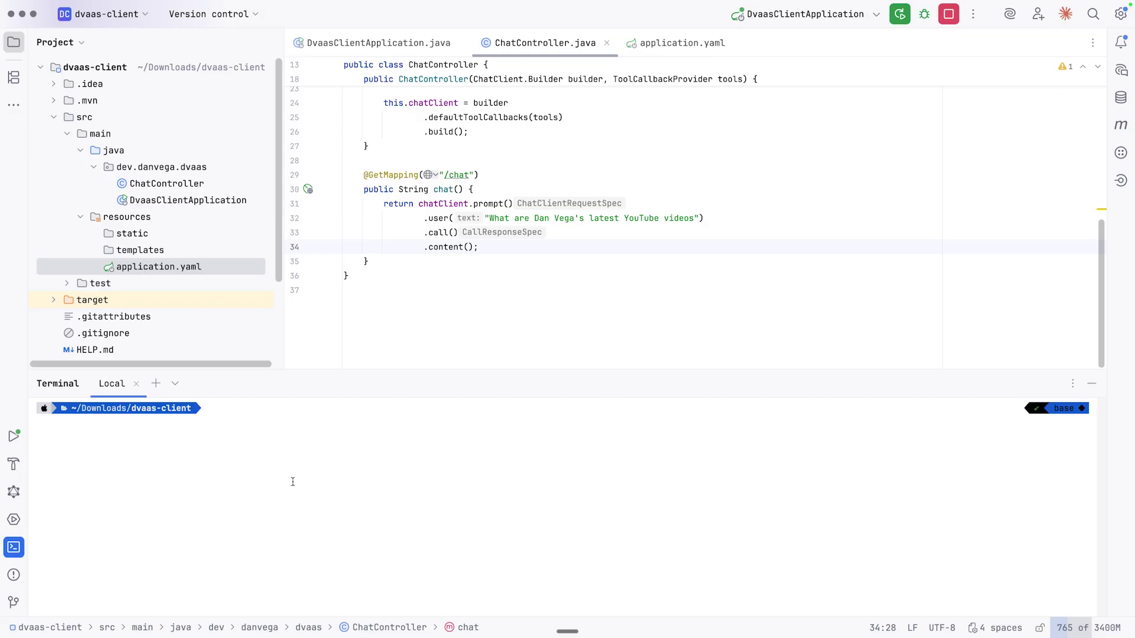
type("h")
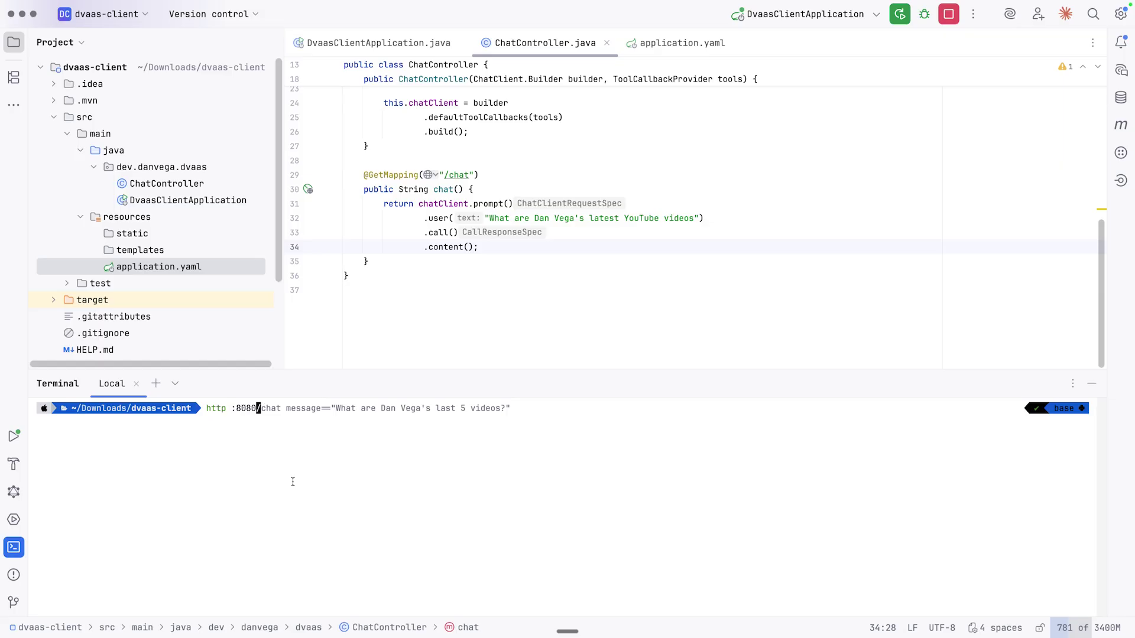
Step: Run http :8080/chat and enlarge the terminal to read Dan Vega's five latest videos
key("Return")
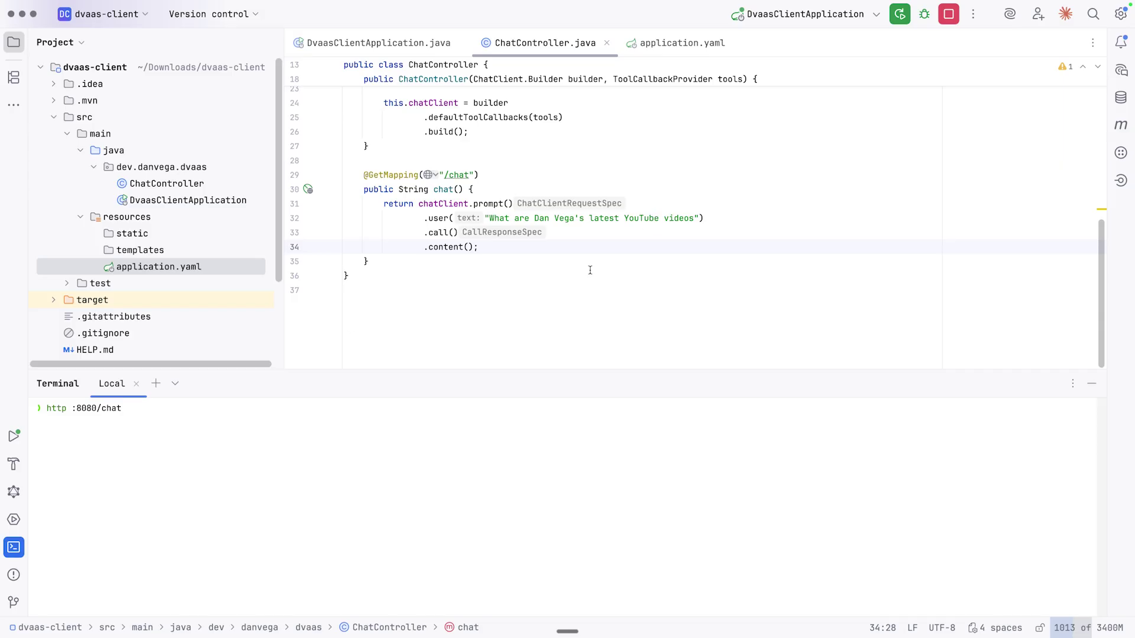
left_click_drag(573, 371, 594, 272)
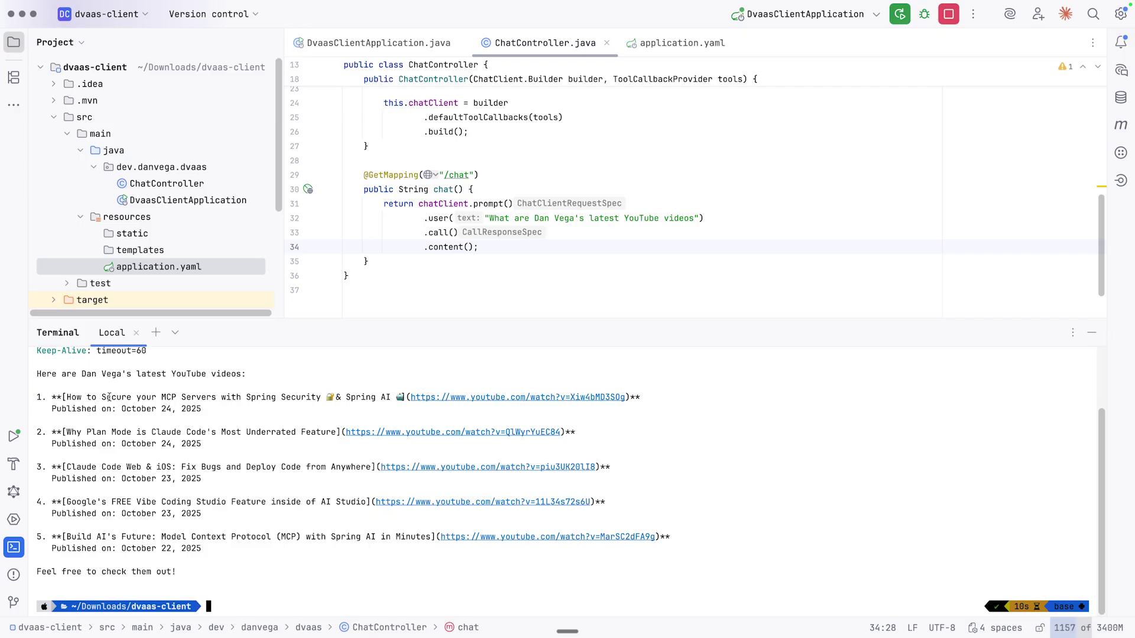
left_click_drag(103, 398, 242, 391)
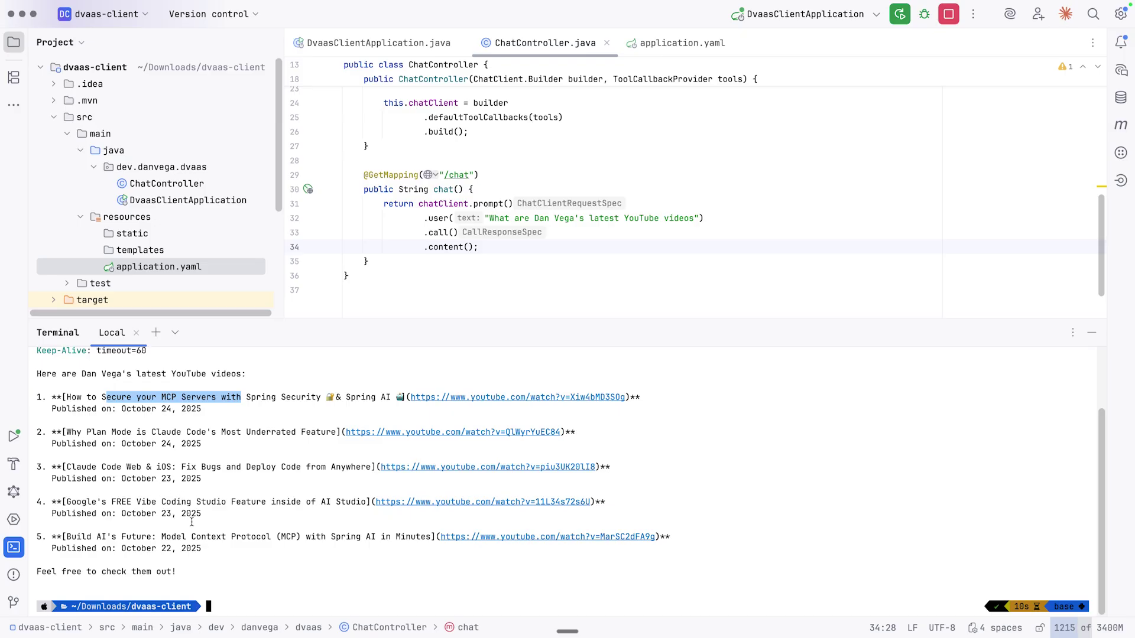
left_click(202, 547)
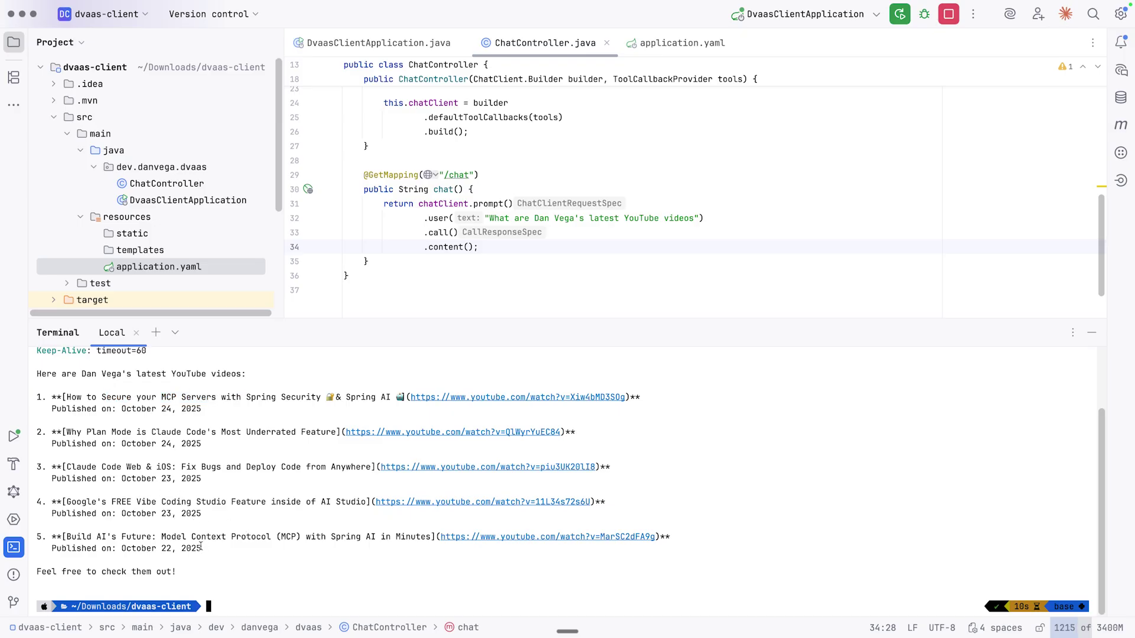